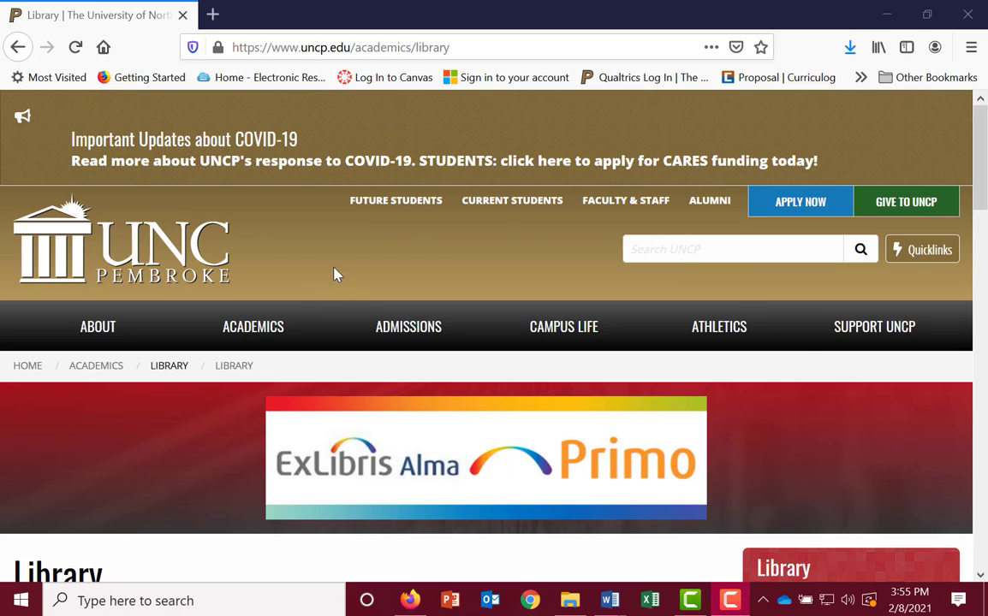
# Step: Open the Library page from the university site's Quicklinks
pyautogui.click(908, 257)
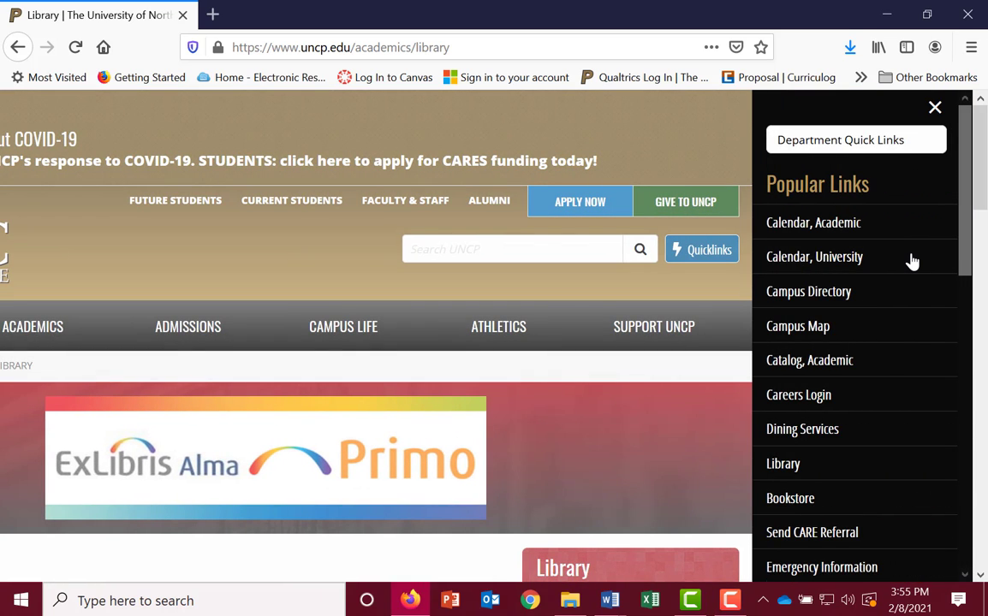
pyautogui.scroll(-3, 856, 283)
pyautogui.click(800, 348)
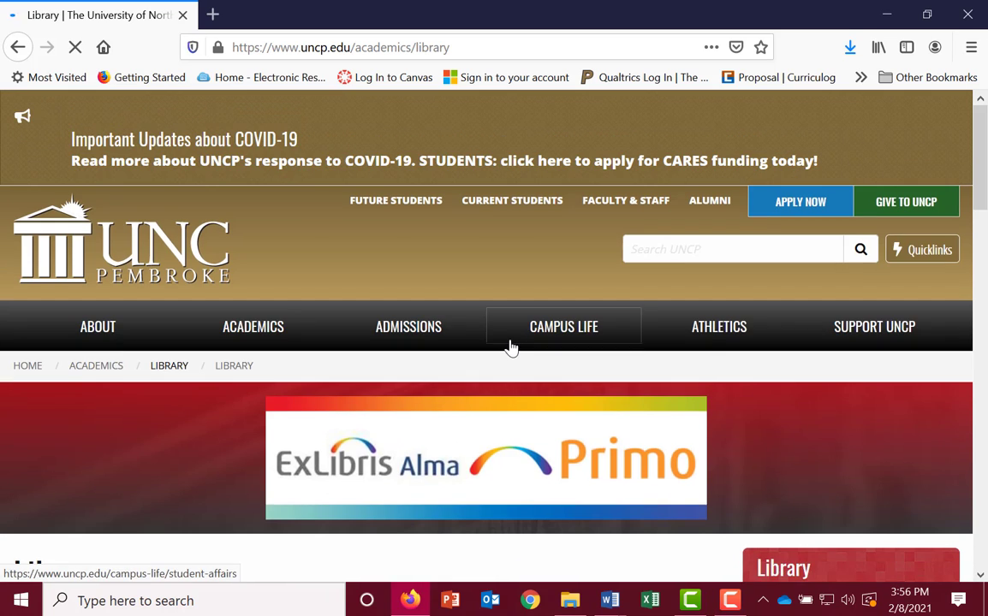
# Step: Open the library's Resources page and follow its Databases link to the electronic resources guide
pyautogui.scroll(-2, 334, 233)
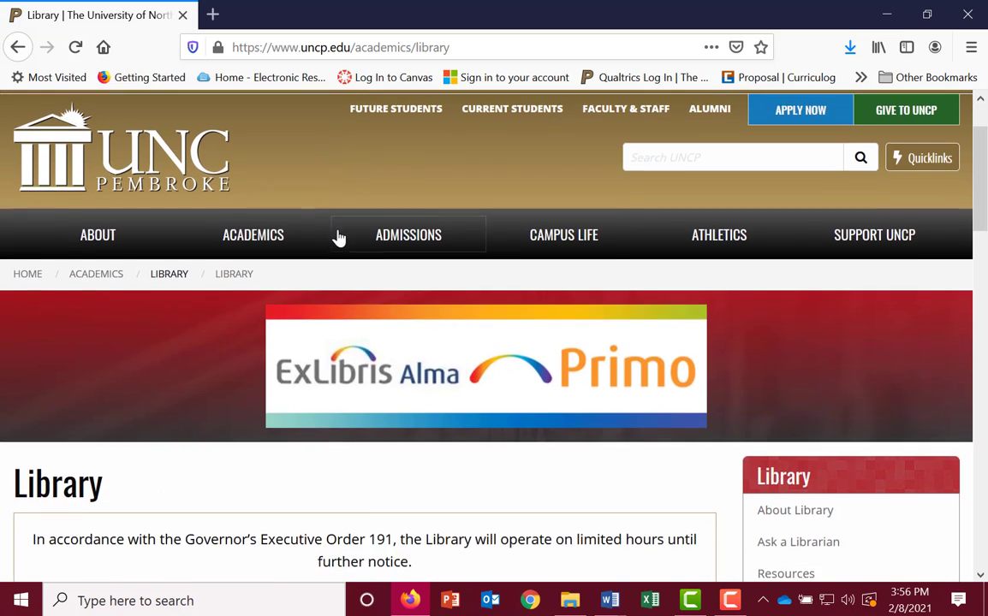
pyautogui.scroll(-2, 339, 238)
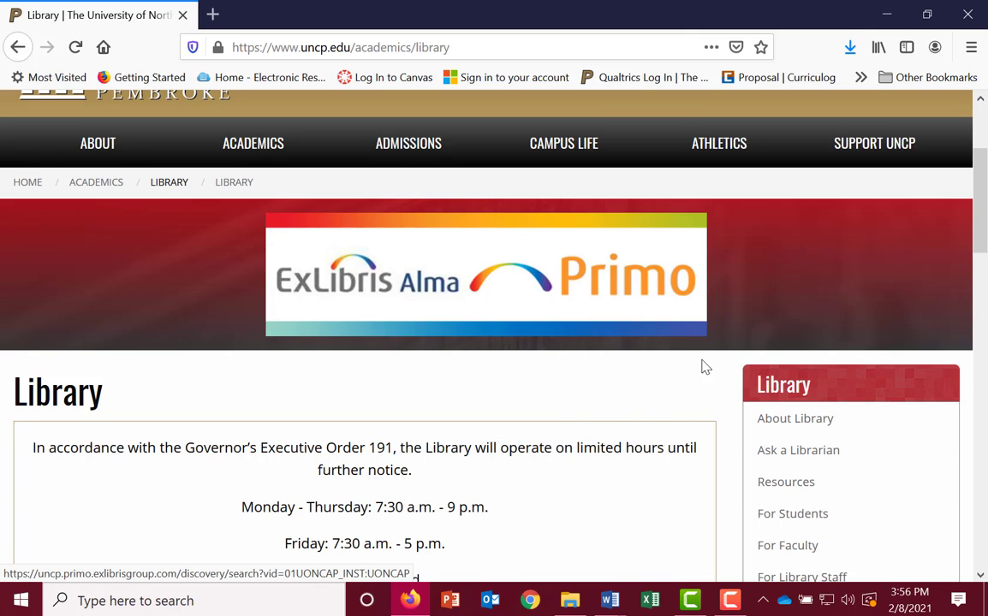
pyautogui.click(796, 485)
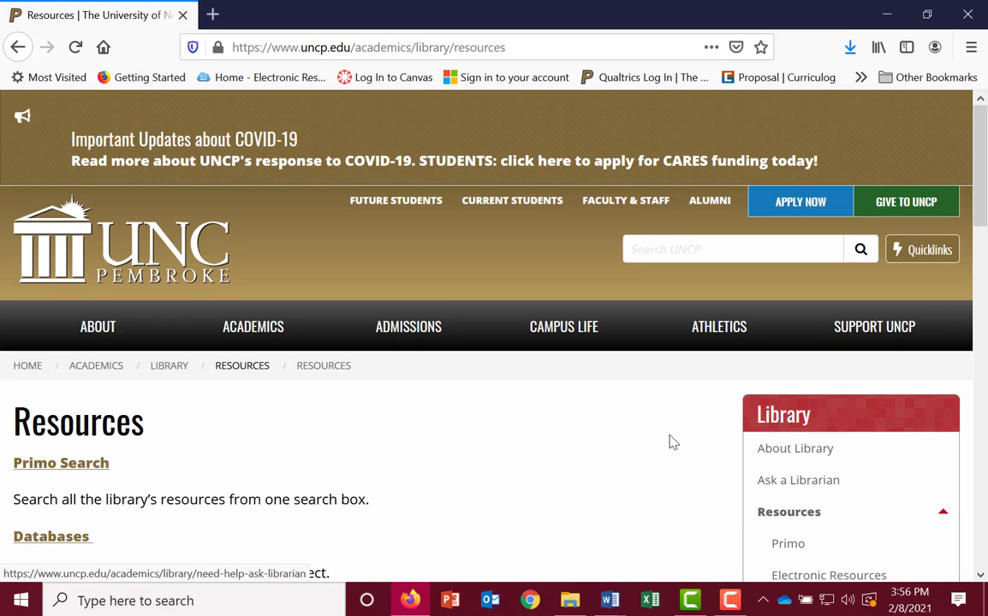
pyautogui.scroll(-1, 651, 432)
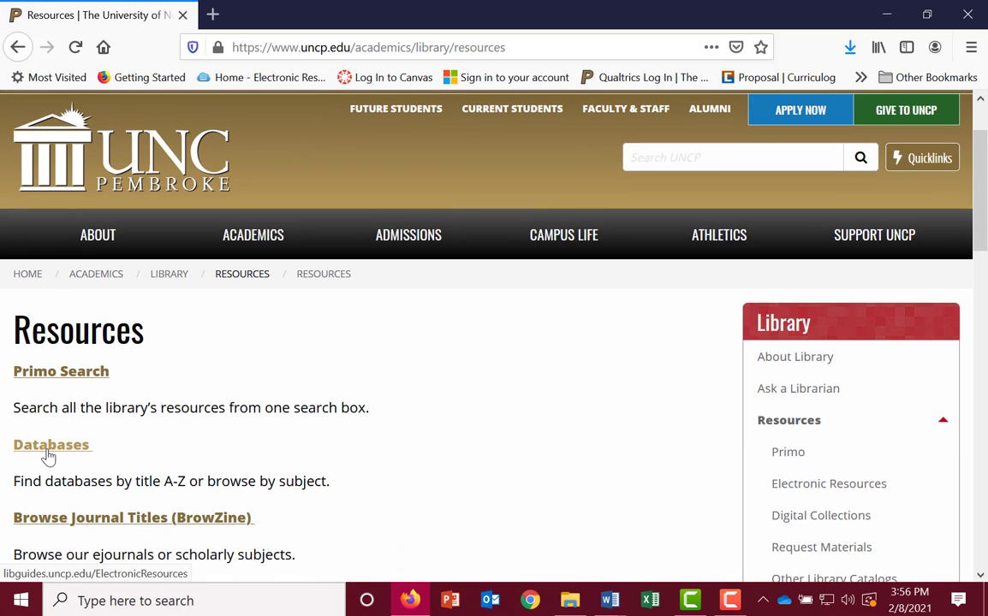
pyautogui.click(48, 456)
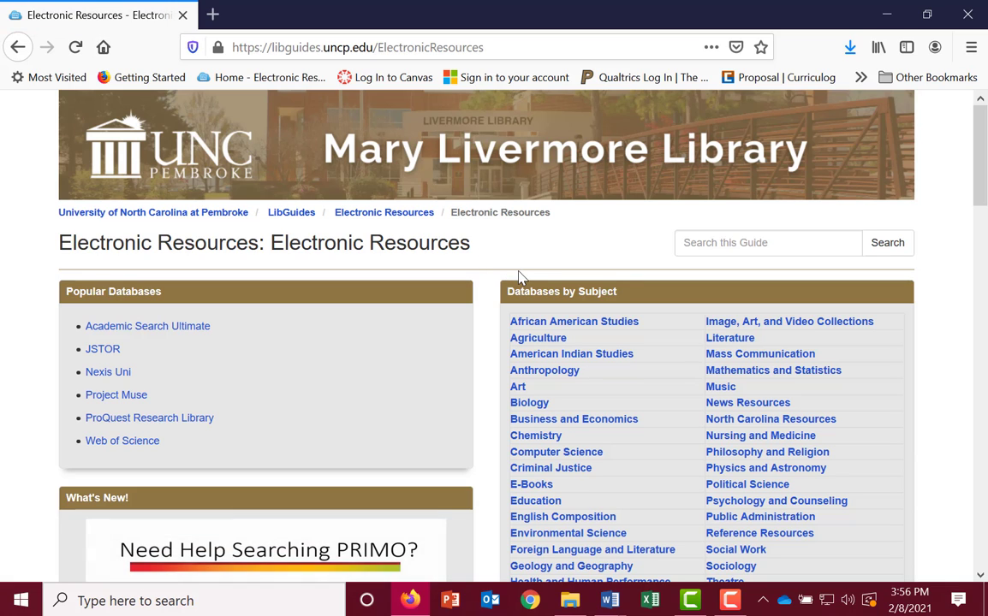
# Step: Look over the Electronic Resources page, including the databases by subject and title, research guides and how-to videos
pyautogui.scroll(-1, 511, 275)
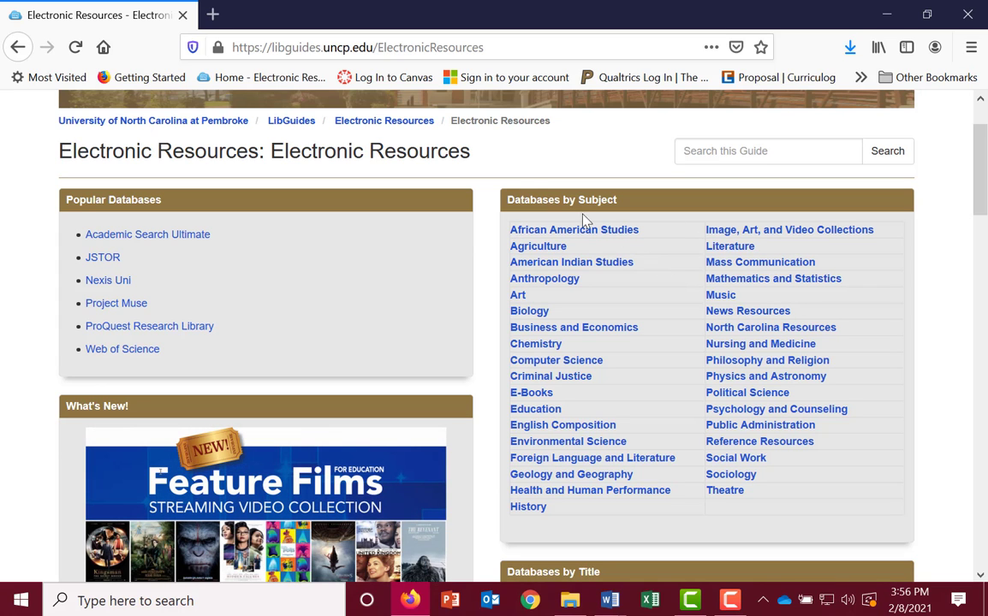
pyautogui.scroll(-3, 610, 253)
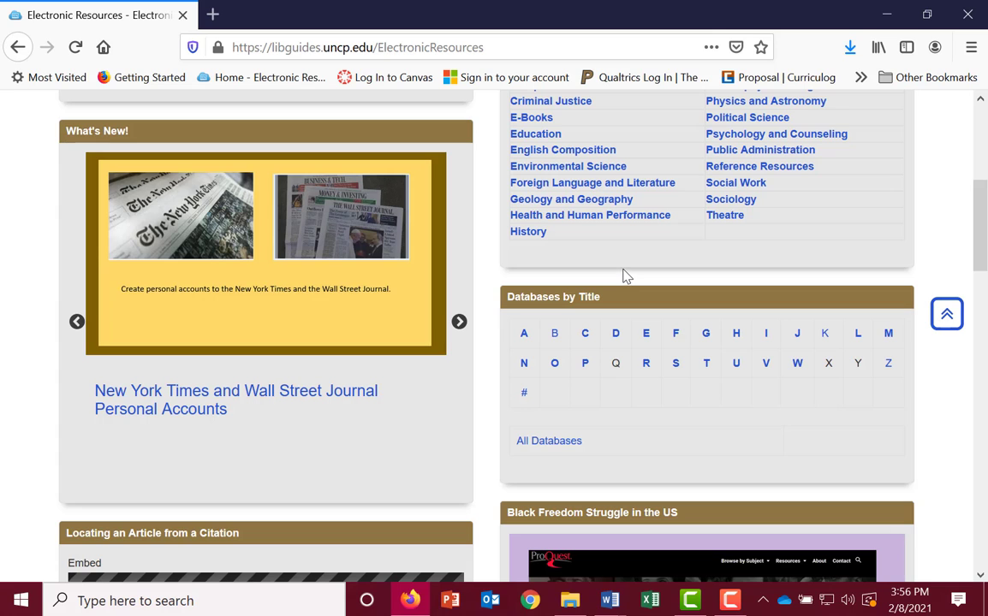
pyautogui.scroll(-1, 608, 279)
pyautogui.scroll(-8, 608, 283)
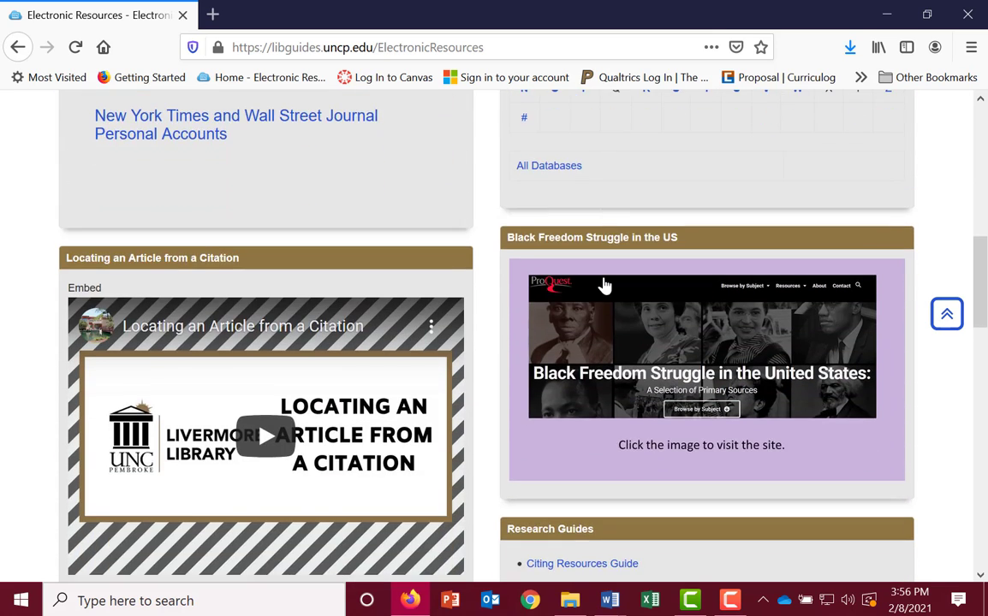
pyautogui.scroll(-3, 604, 289)
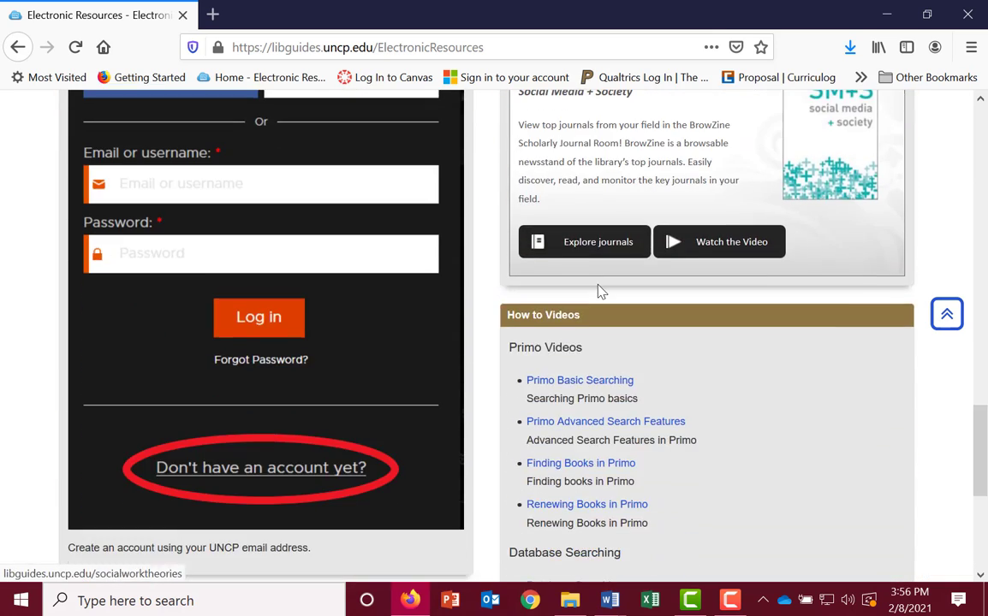
pyautogui.scroll(-1, 598, 291)
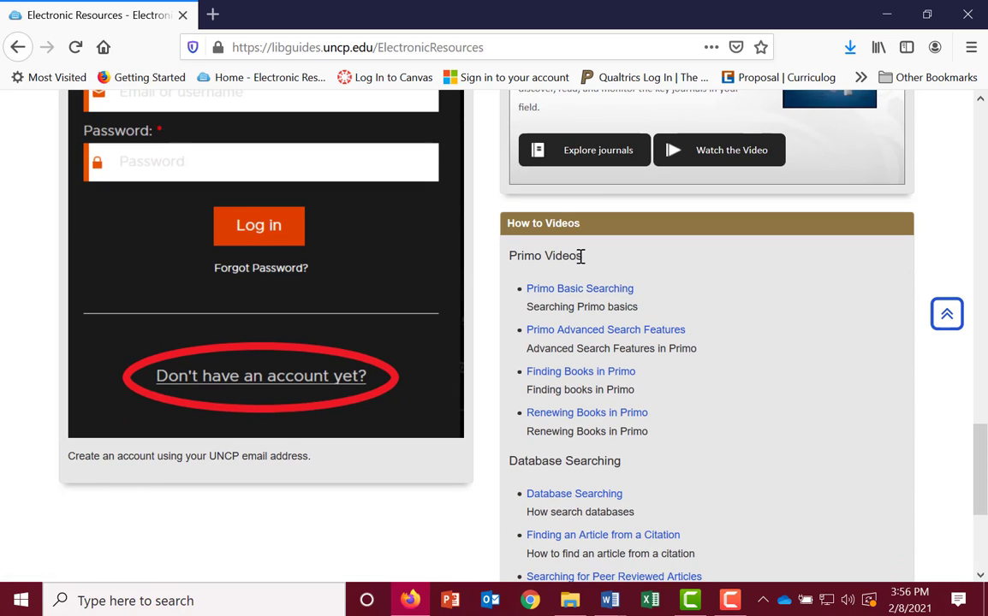
pyautogui.scroll(-1, 582, 265)
pyautogui.scroll(-2, 578, 270)
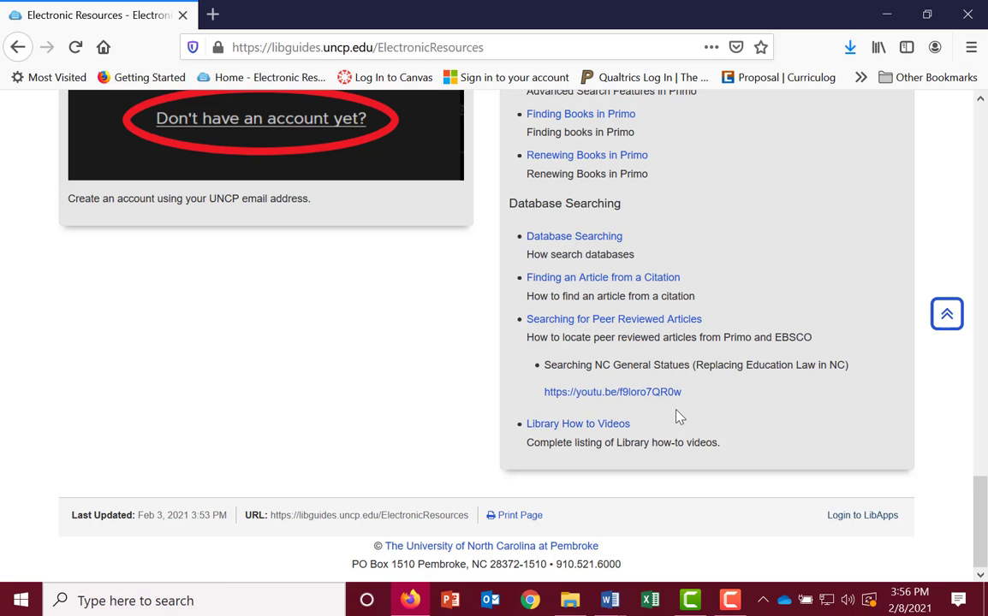
pyautogui.scroll(10, 676, 419)
pyautogui.scroll(4, 677, 417)
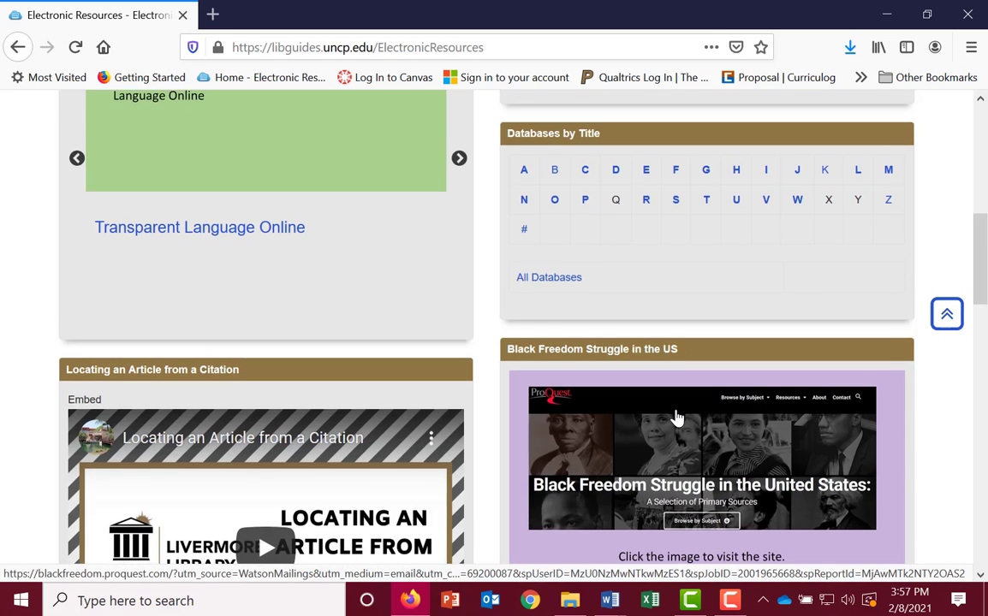
pyautogui.scroll(2, 676, 417)
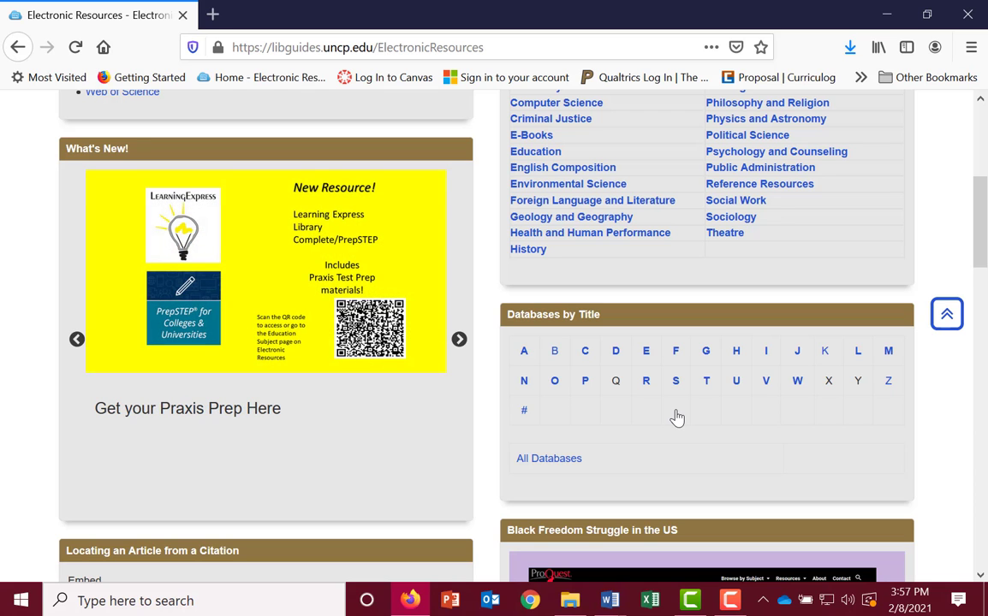
pyautogui.scroll(3, 677, 417)
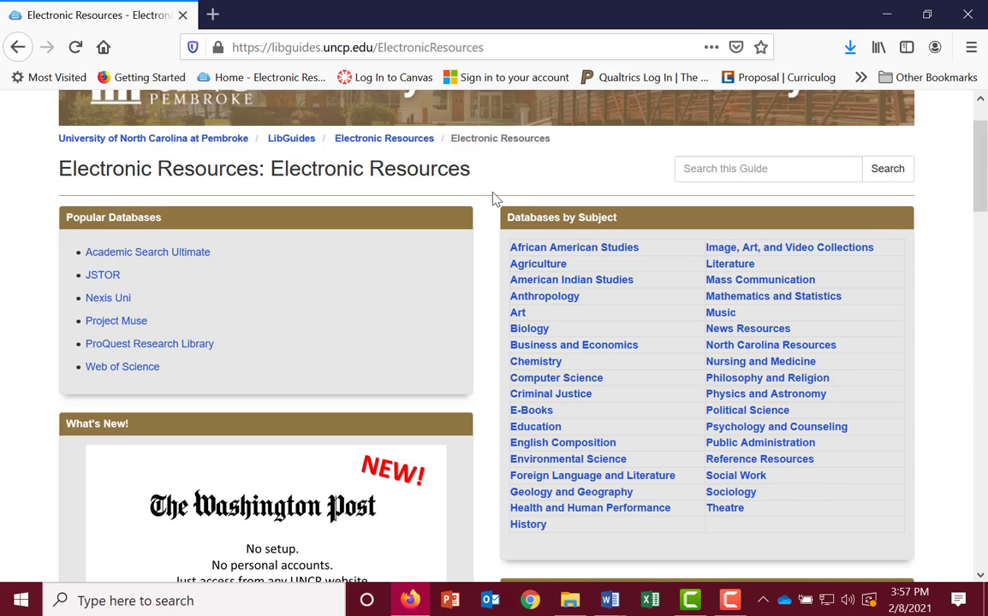
# Step: Open the Social Work subject's database list and launch SocINDEX with Full Text from its Best Bets
pyautogui.click(734, 479)
pyautogui.scroll(-1, 504, 393)
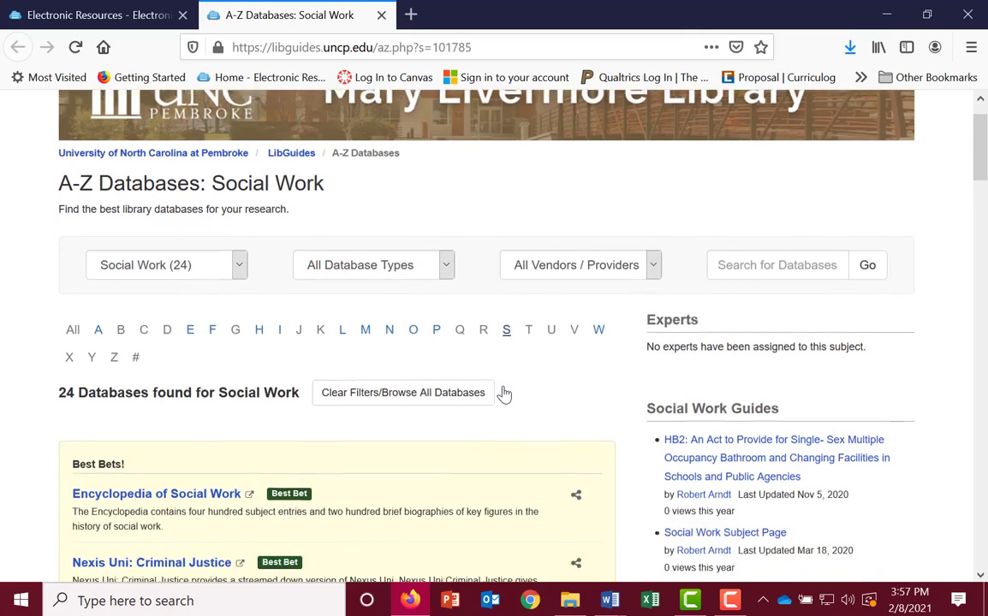
pyautogui.scroll(-2, 506, 394)
pyautogui.scroll(-2, 640, 386)
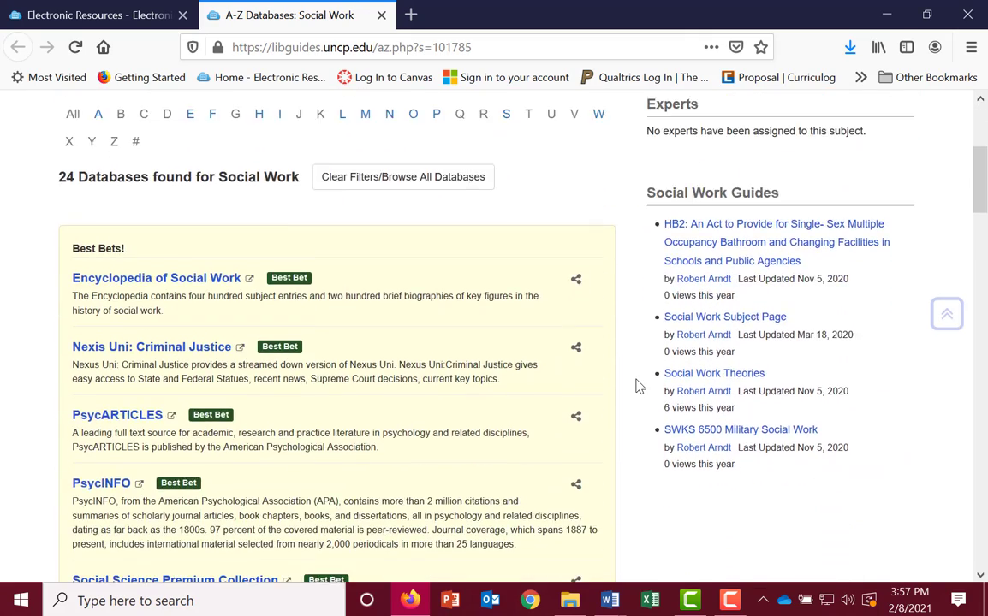
pyautogui.scroll(-2, 639, 386)
pyautogui.scroll(-4, 640, 386)
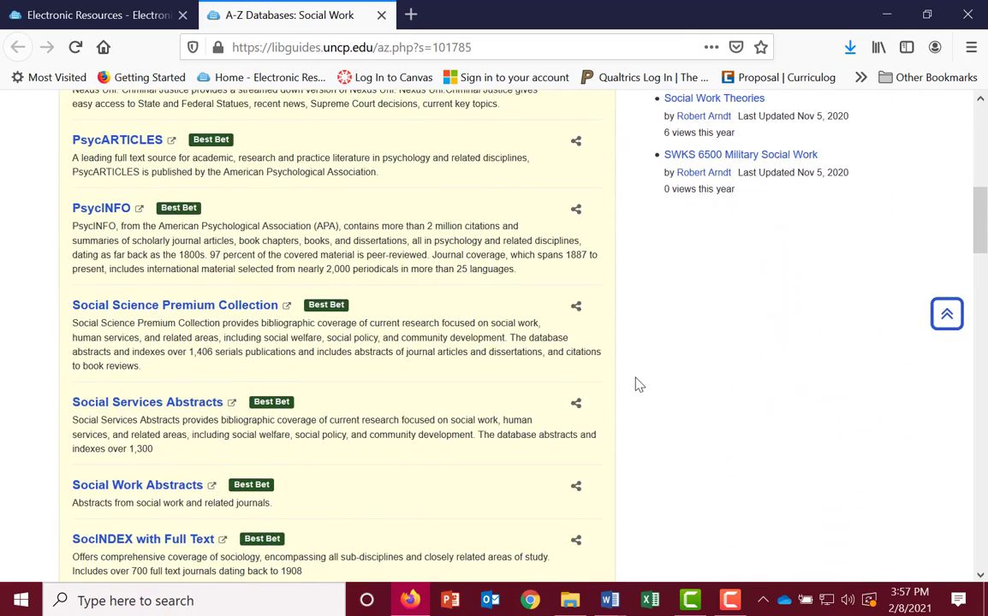
pyautogui.scroll(-1, 636, 385)
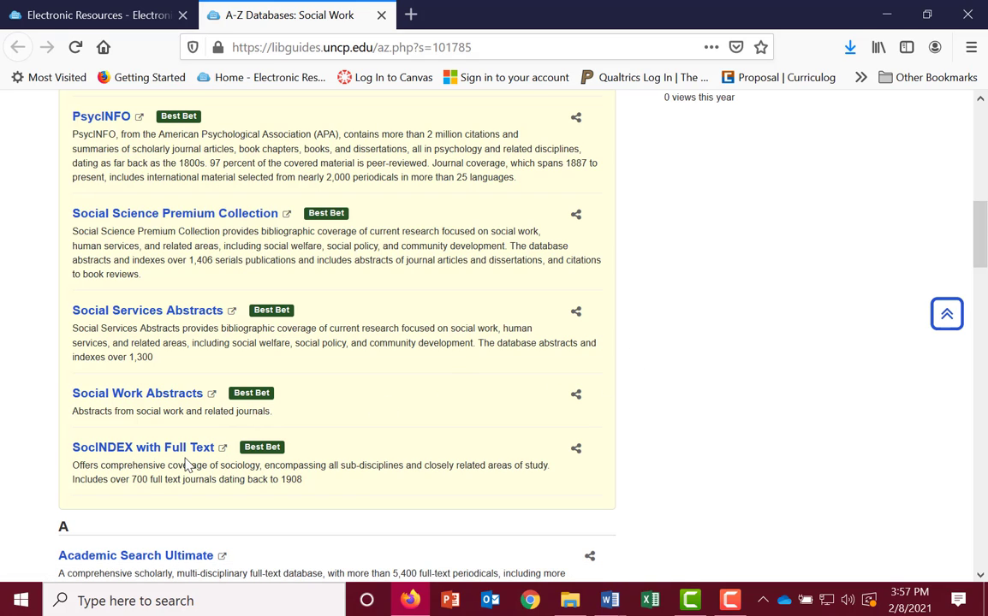
pyautogui.click(153, 454)
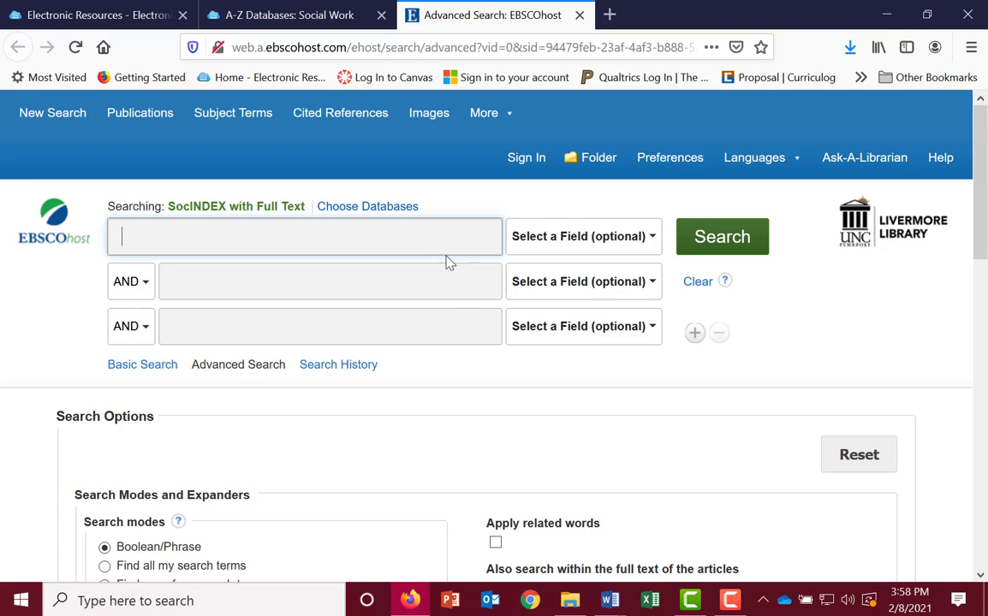
# Step: Open the database chooser and add Academic Search Ultimate and CINAHL Plus with Full Text to the search
pyautogui.click(366, 208)
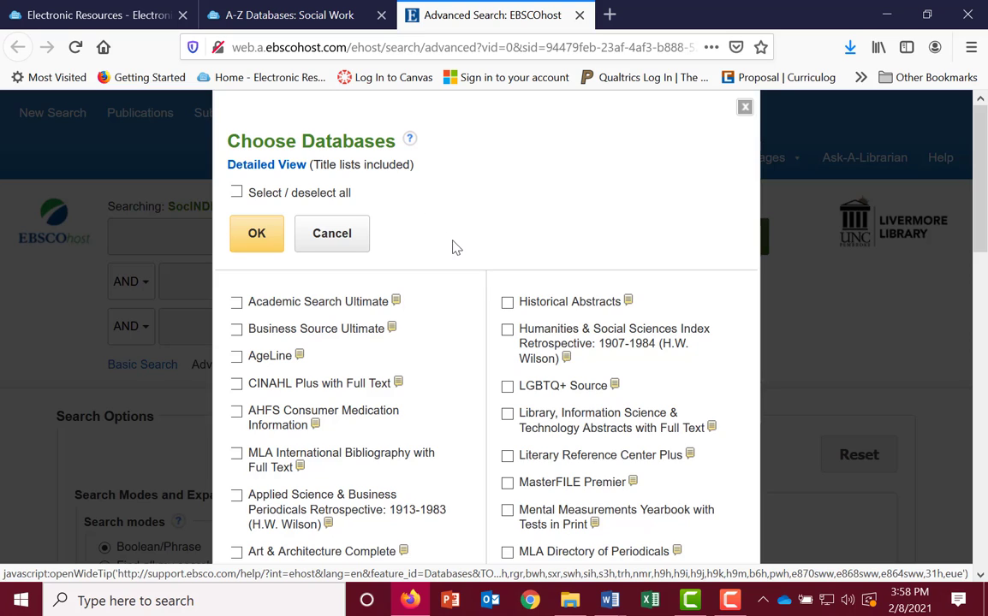
pyautogui.scroll(-2, 455, 248)
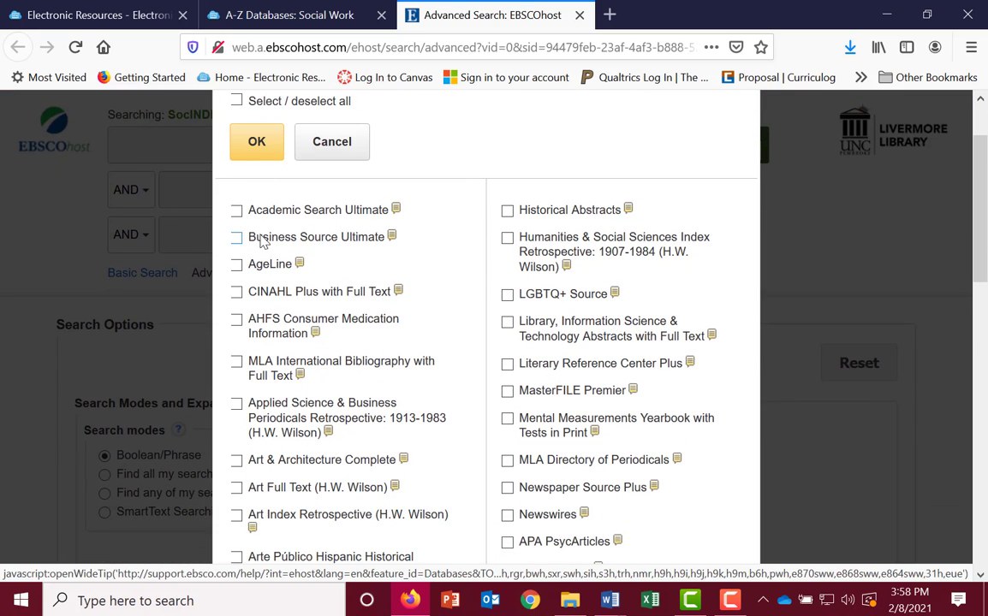
pyautogui.click(237, 211)
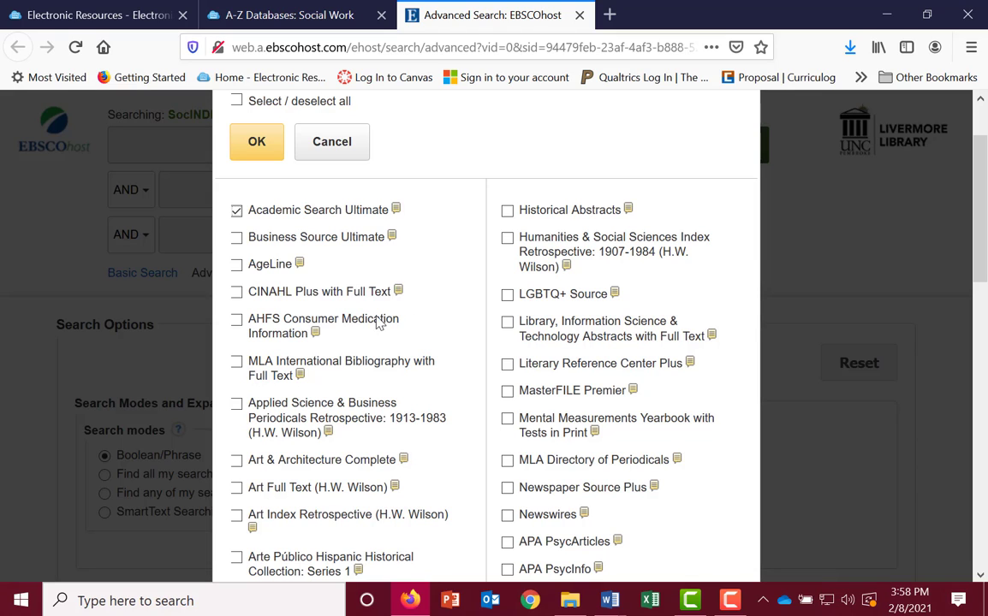
pyautogui.click(240, 298)
# Step: Add APA PsycArticles, APA PsycInfo and Social Work Abstracts to the selected databases
pyautogui.scroll(-4, 518, 304)
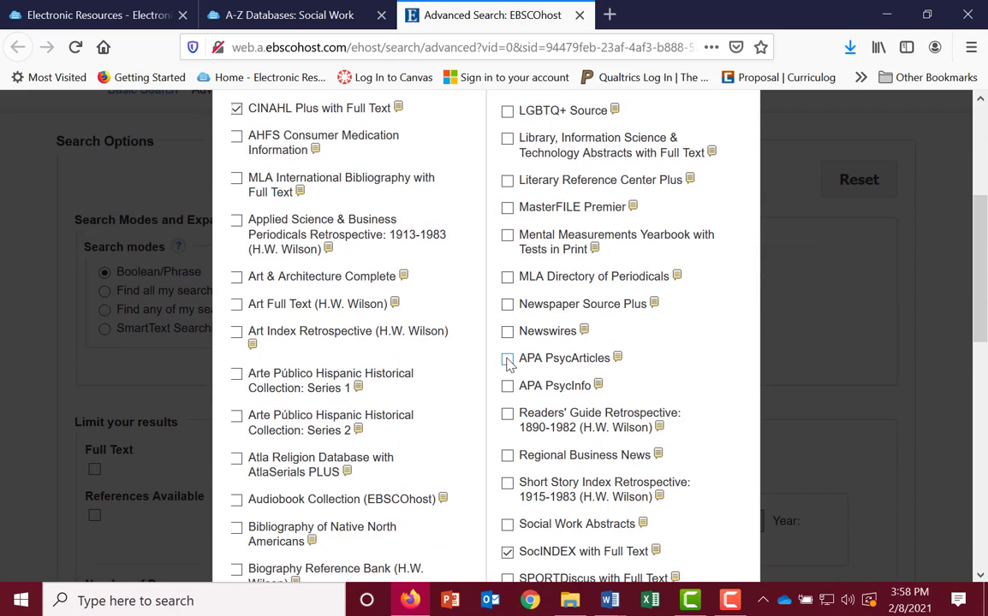
pyautogui.click(508, 361)
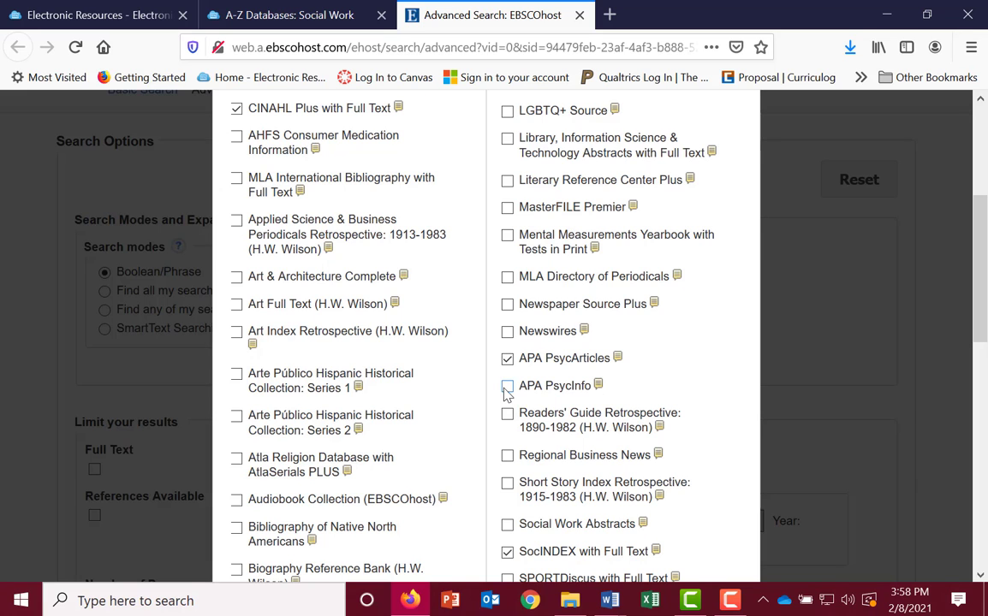
pyautogui.scroll(3, 506, 394)
pyautogui.scroll(-2, 506, 403)
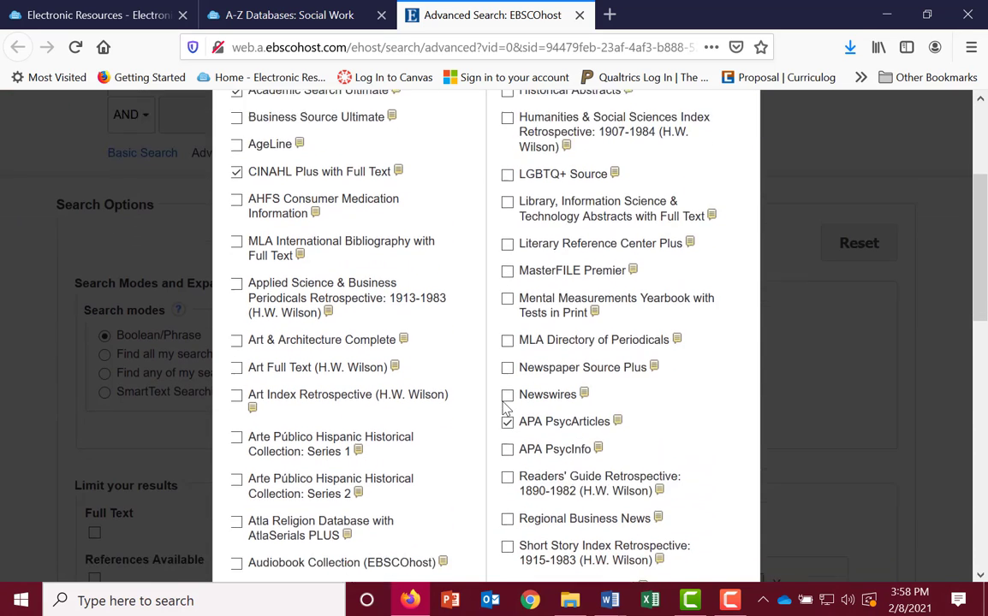
pyautogui.scroll(-2, 505, 410)
pyautogui.click(508, 382)
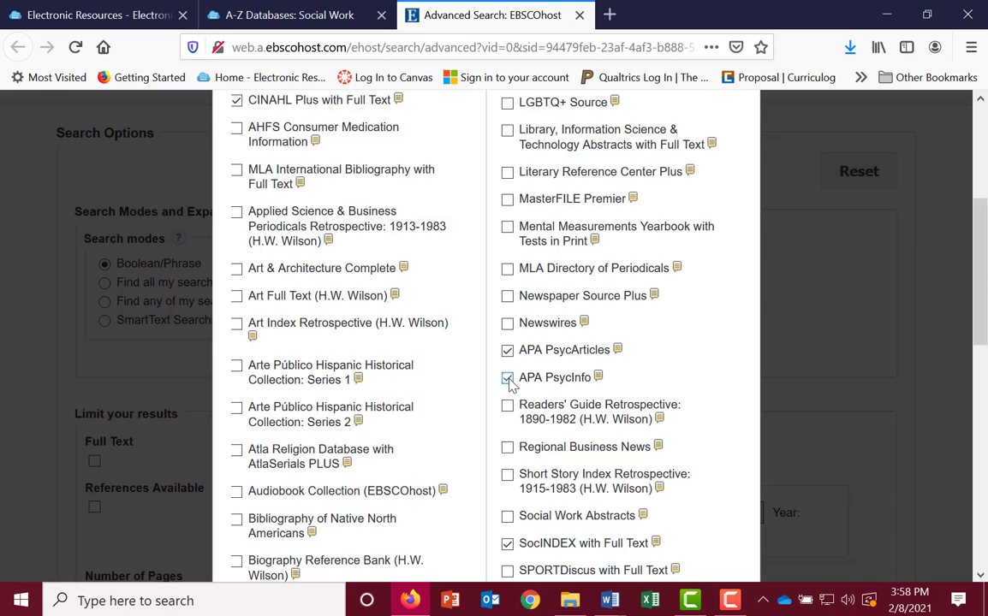
pyautogui.click(507, 519)
# Step: Review the rest of the database list and apply the selection to the advanced search
pyautogui.scroll(-6, 506, 526)
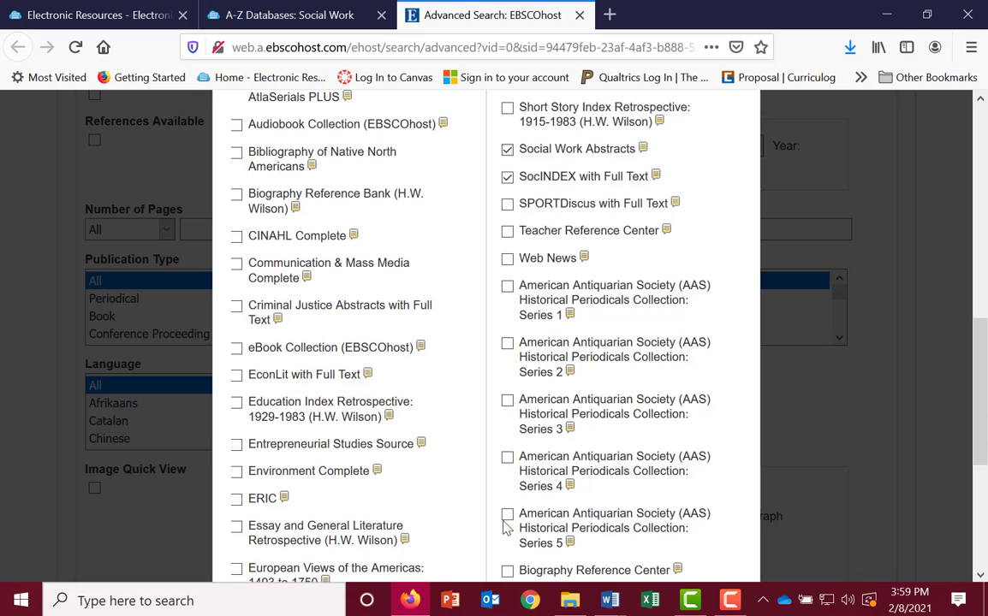
pyautogui.scroll(3, 563, 267)
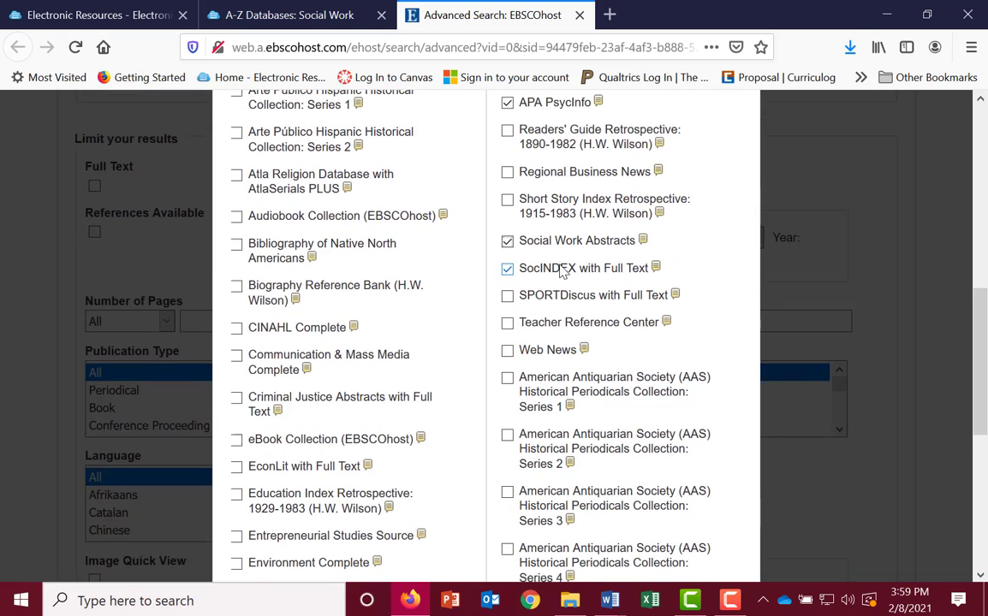
pyautogui.scroll(1, 563, 271)
pyautogui.scroll(-3, 585, 308)
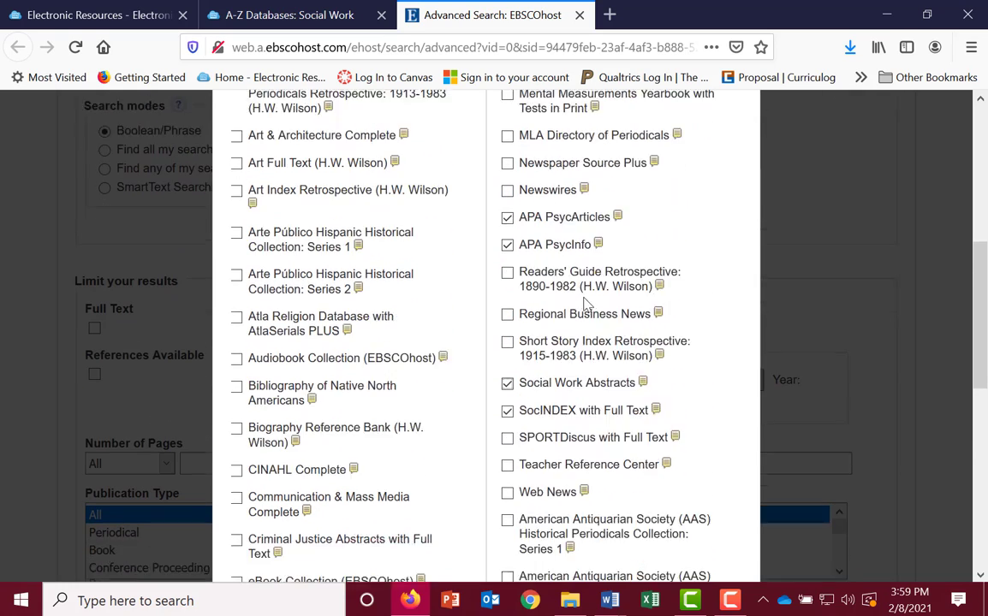
pyautogui.scroll(-3, 585, 310)
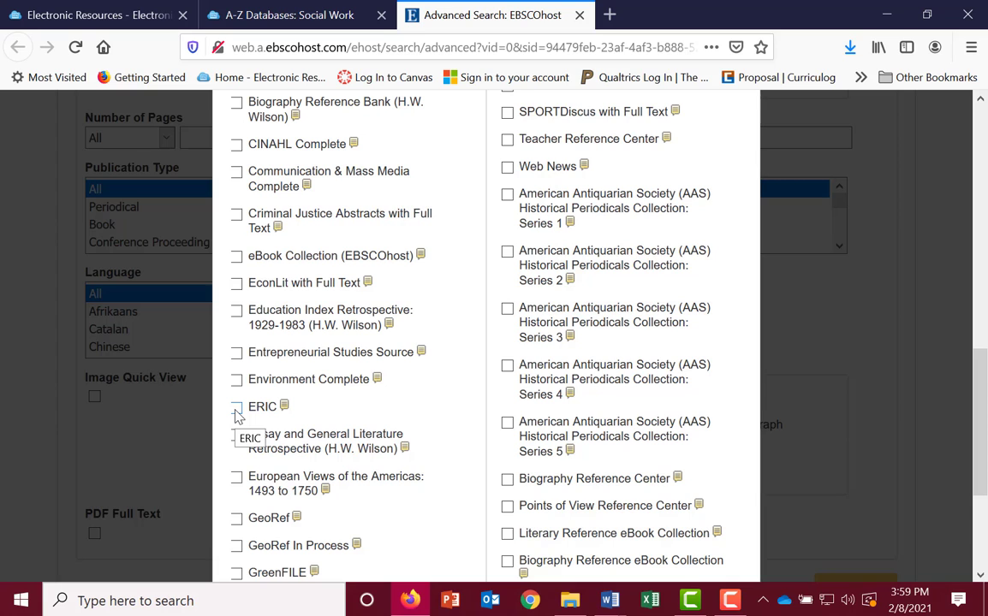
pyautogui.scroll(-3, 237, 415)
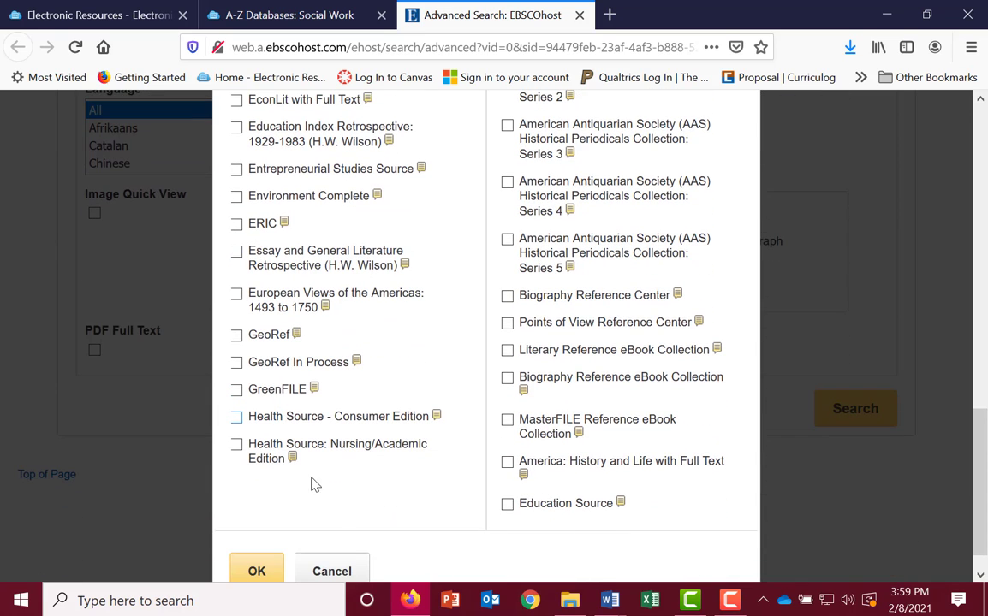
pyautogui.click(257, 569)
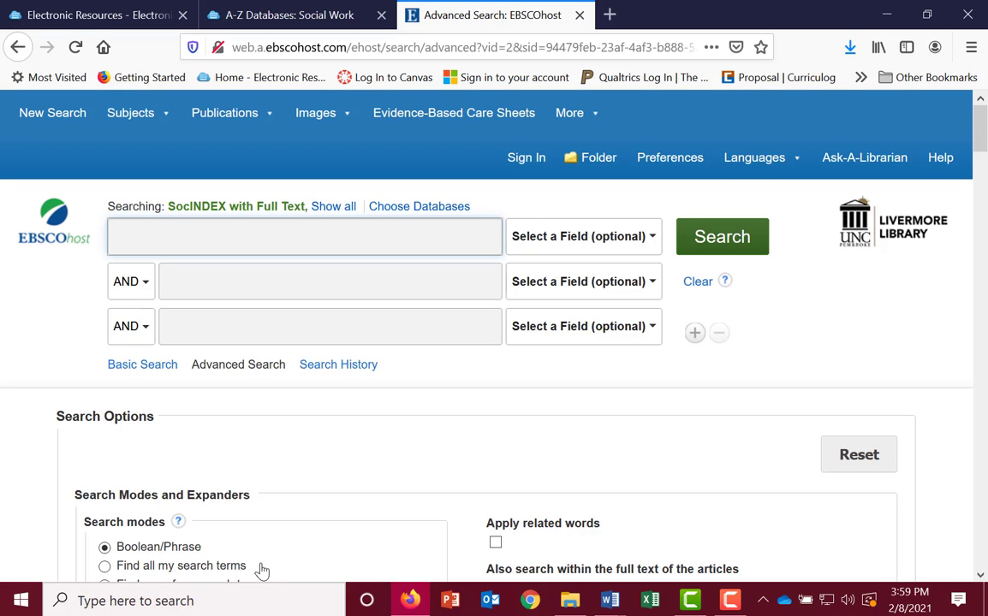
# Step: Enter "stigma" as the first search term and "counsel* or mental health or mental illnes" as the second, combined with AND
pyautogui.write('stigma')
pyautogui.click(261, 279)
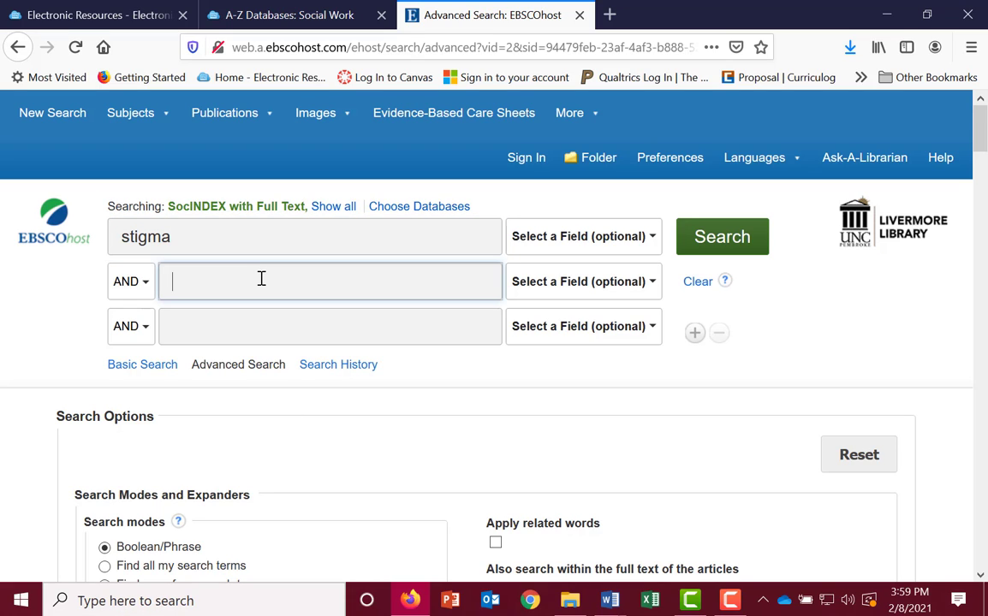
pyautogui.write('counsel* or')
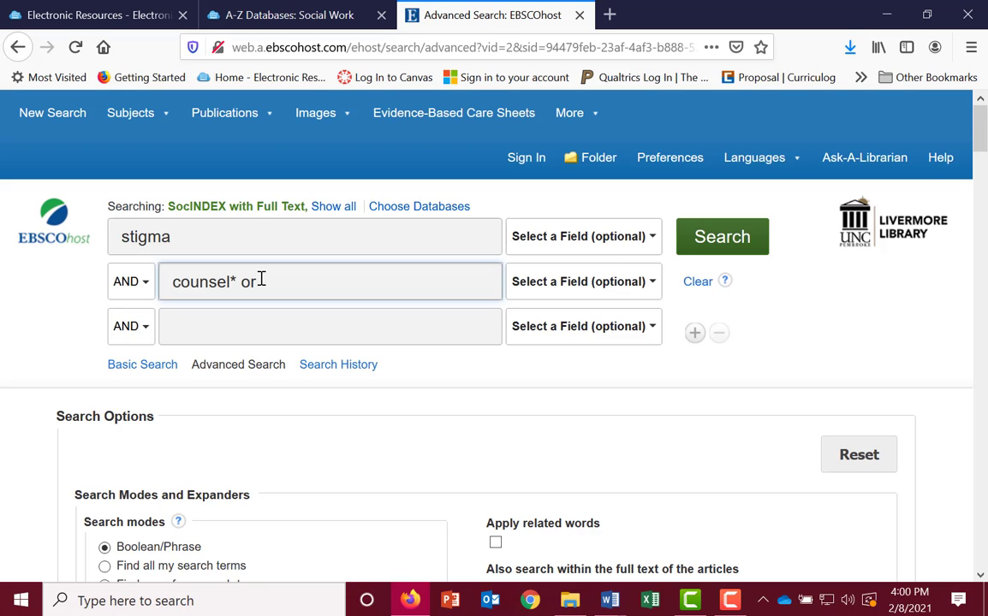
pyautogui.write('mental health or')
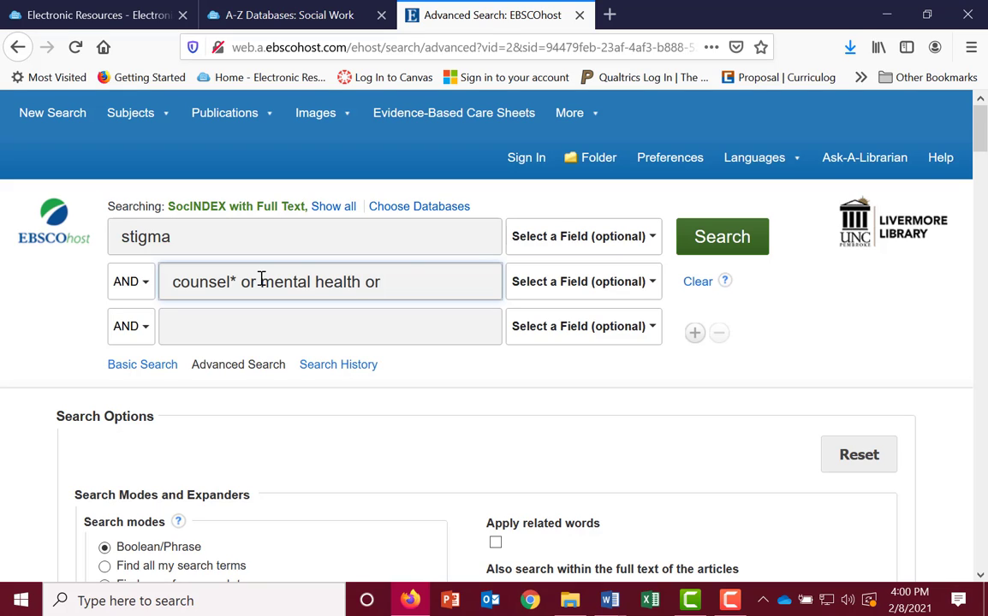
pyautogui.write(' menta')
pyautogui.press('BackSpace')
pyautogui.write('llnes')
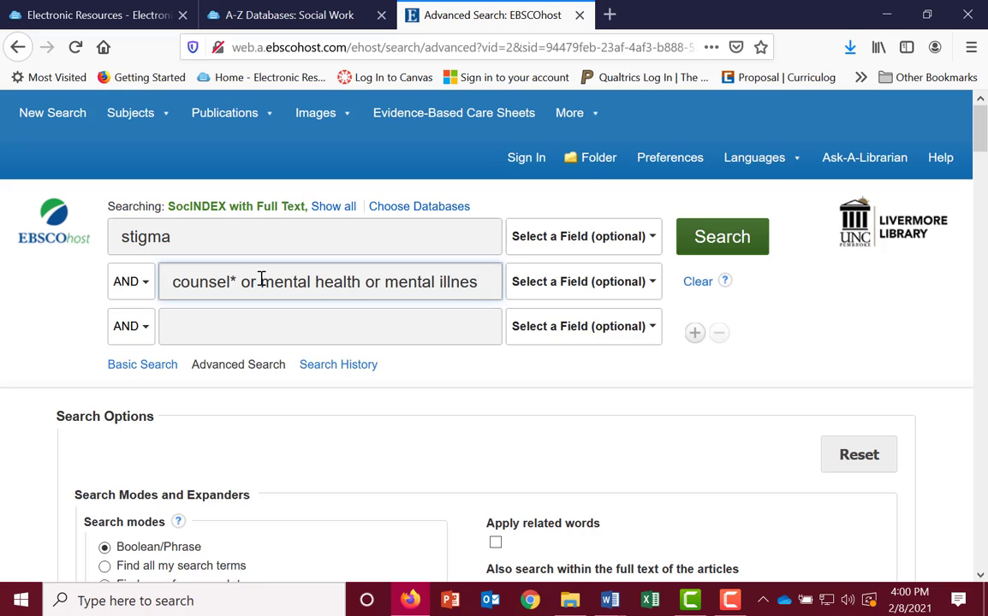
# Step: Add "video" as the third search term and run the search
pyautogui.click(274, 331)
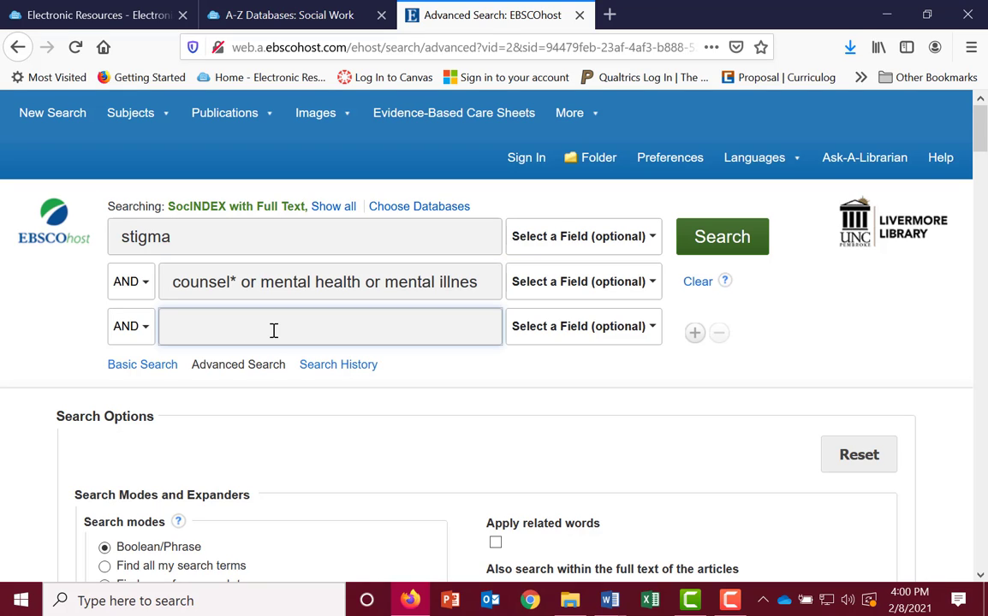
pyautogui.write('video')
pyautogui.click(729, 256)
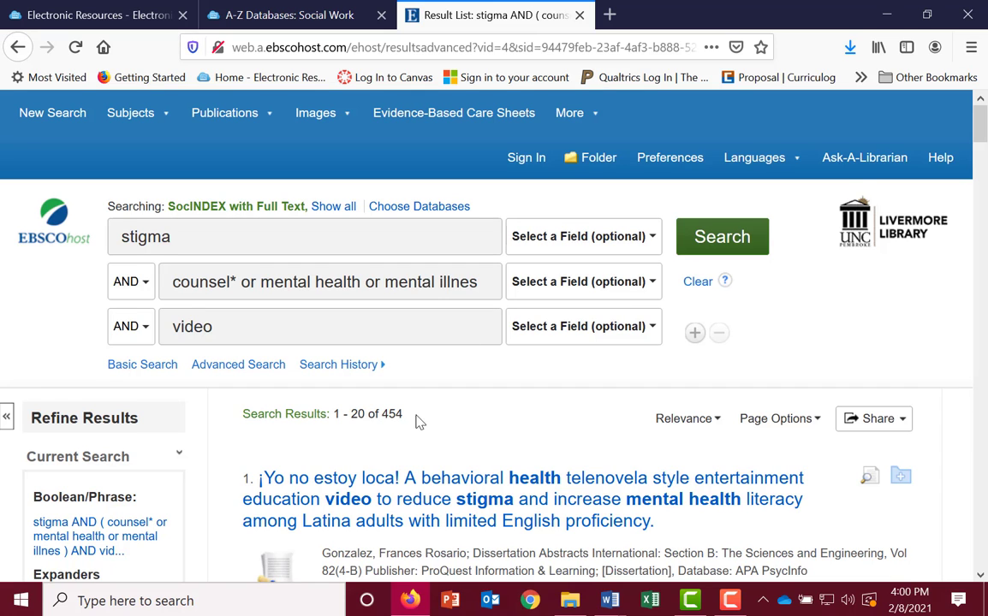
# Step: Limit the search results to scholarly (peer reviewed) journals
pyautogui.scroll(-2, 418, 422)
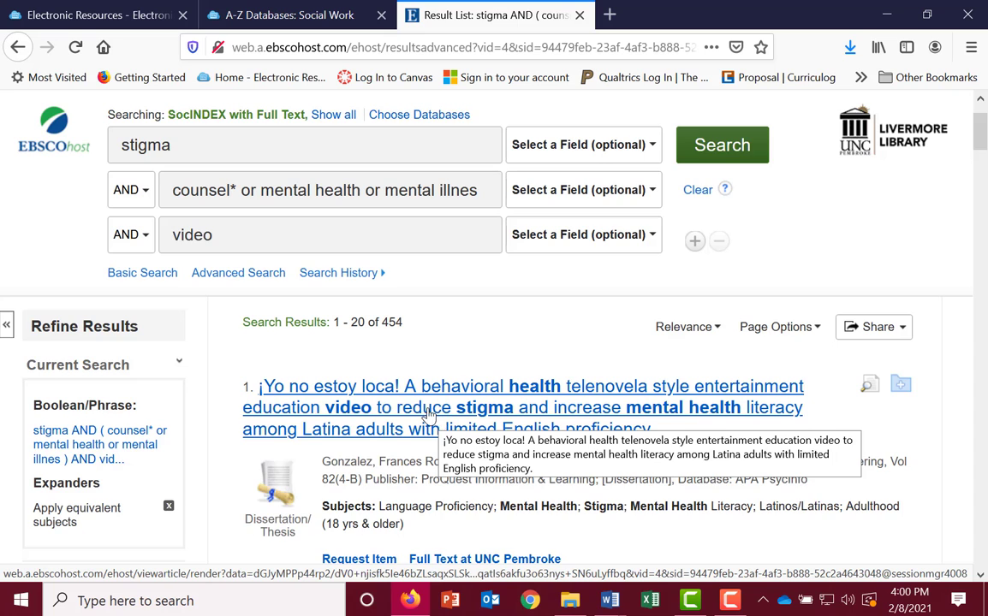
pyautogui.scroll(-6, 429, 415)
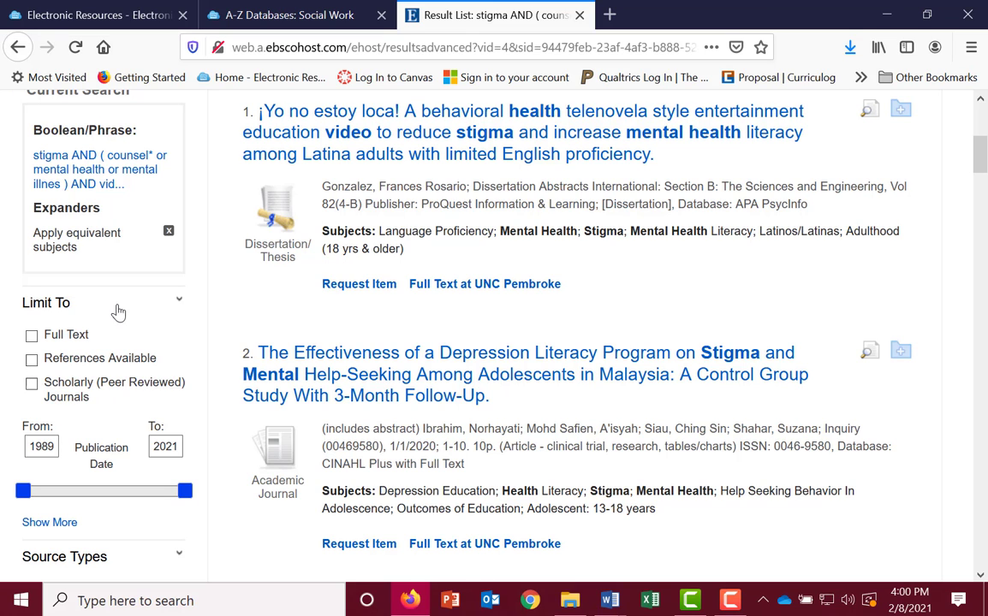
pyautogui.click(32, 385)
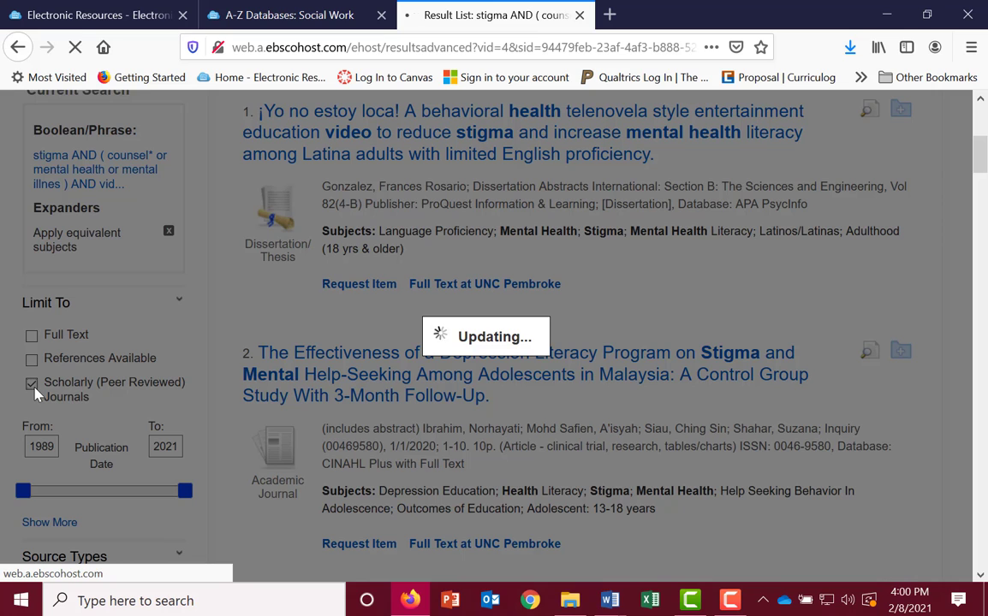
# Step: Narrow the publication date range of the results to start in 2011
pyautogui.scroll(-2, 32, 389)
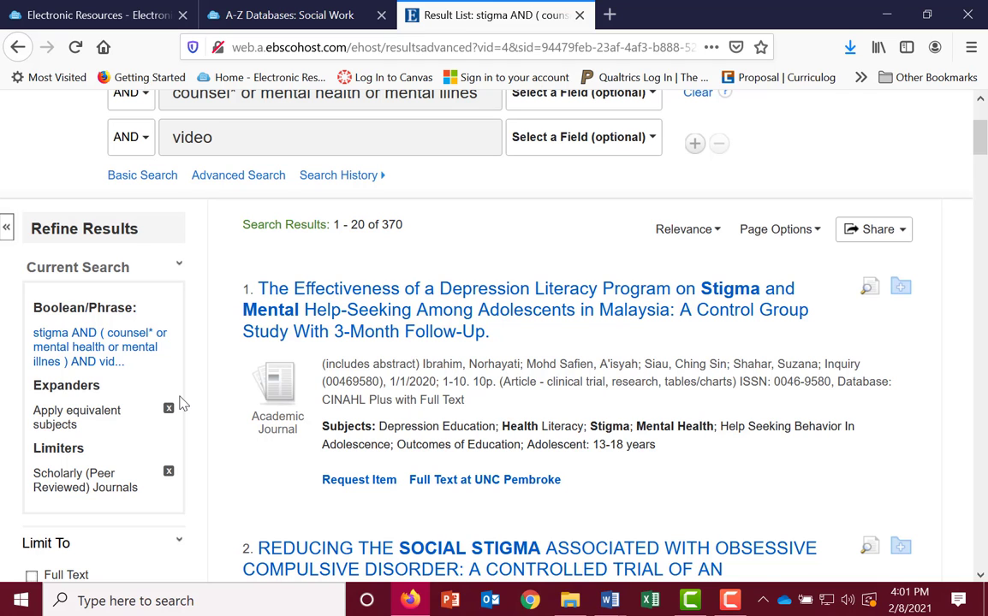
pyautogui.scroll(-2, 190, 319)
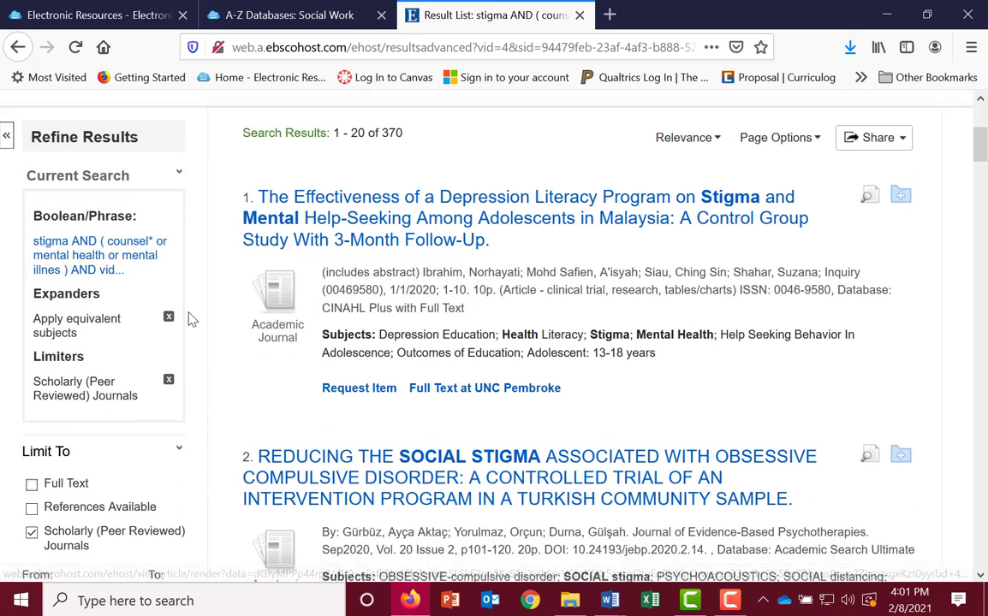
pyautogui.scroll(-2, 190, 318)
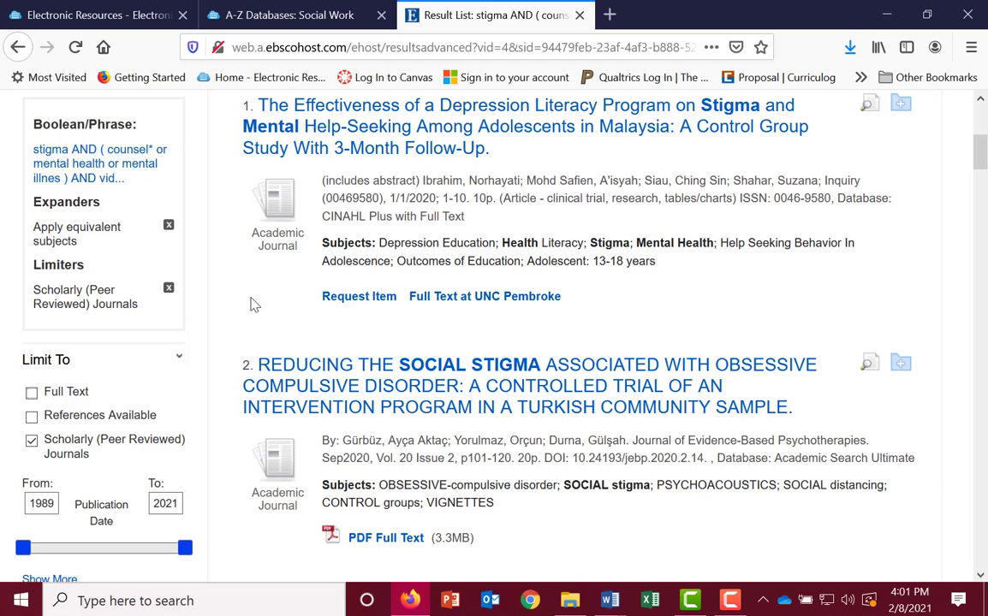
pyautogui.scroll(-2, 249, 304)
pyautogui.scroll(-2, 251, 304)
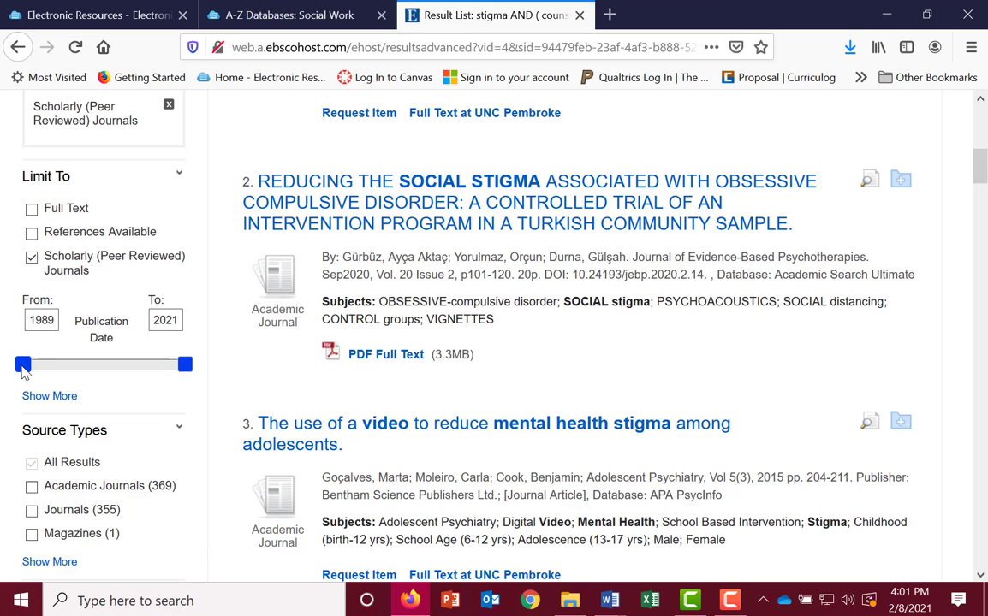
pyautogui.moveTo(20, 367); pyautogui.dragTo(130, 369)
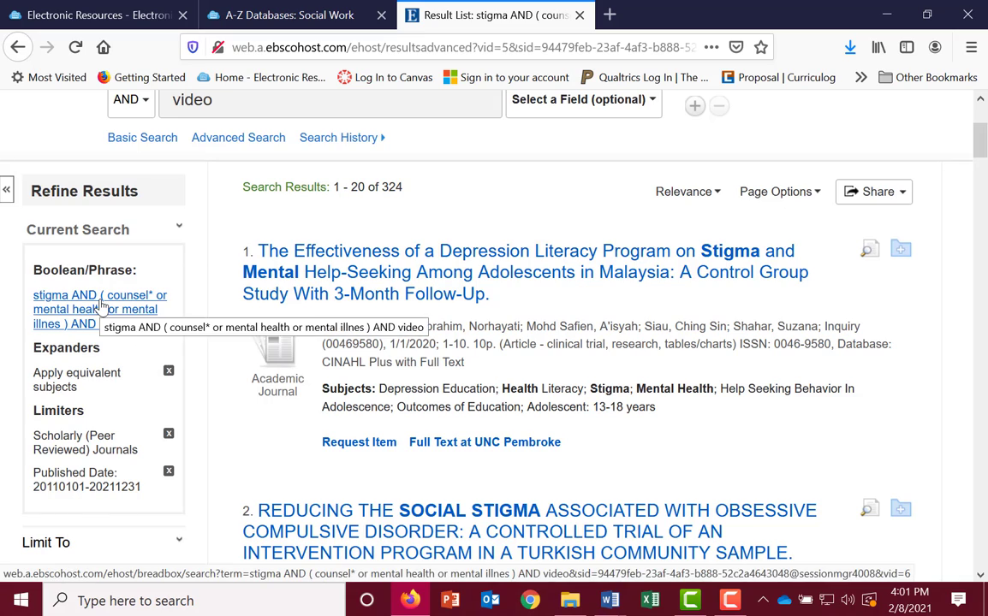
# Step: Look through the first results and open the record for "The use of a video to reduce mental health stigma among adolescents."
pyautogui.scroll(-4, 104, 314)
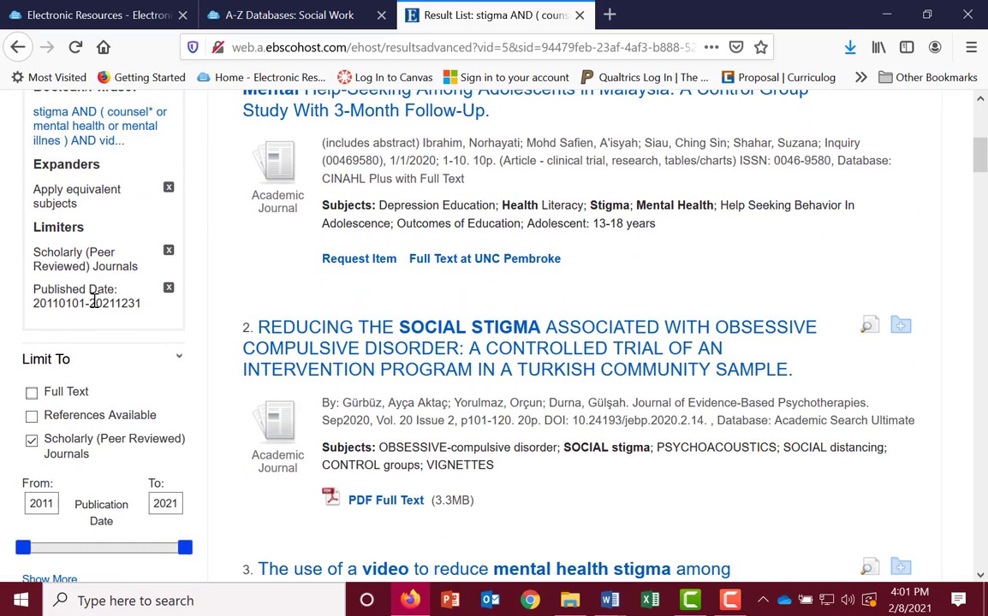
pyautogui.scroll(2, 81, 291)
pyautogui.scroll(-2, 77, 291)
pyautogui.scroll(-1, 249, 304)
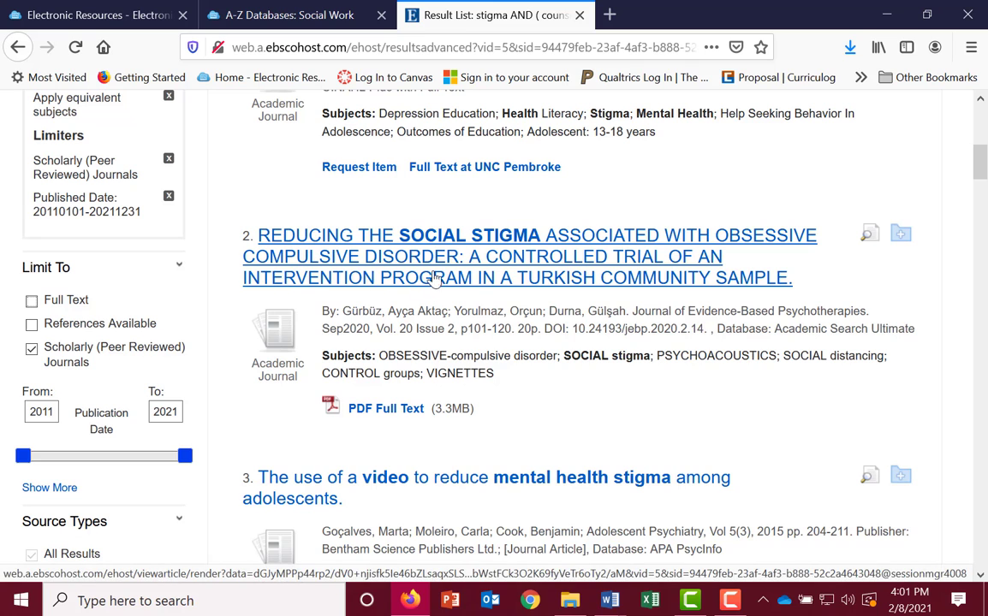
pyautogui.scroll(-1, 548, 227)
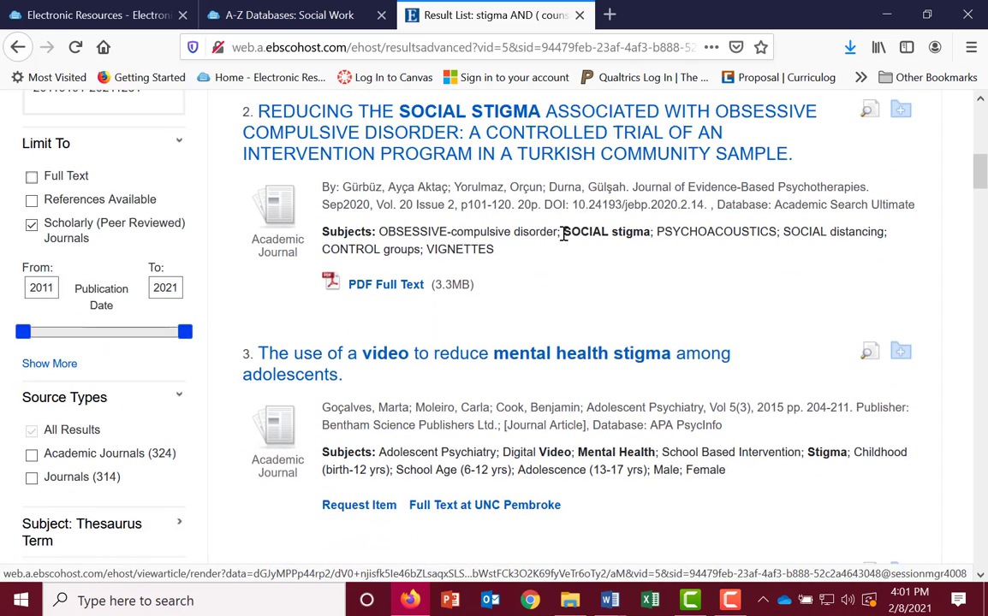
pyautogui.scroll(-1, 563, 233)
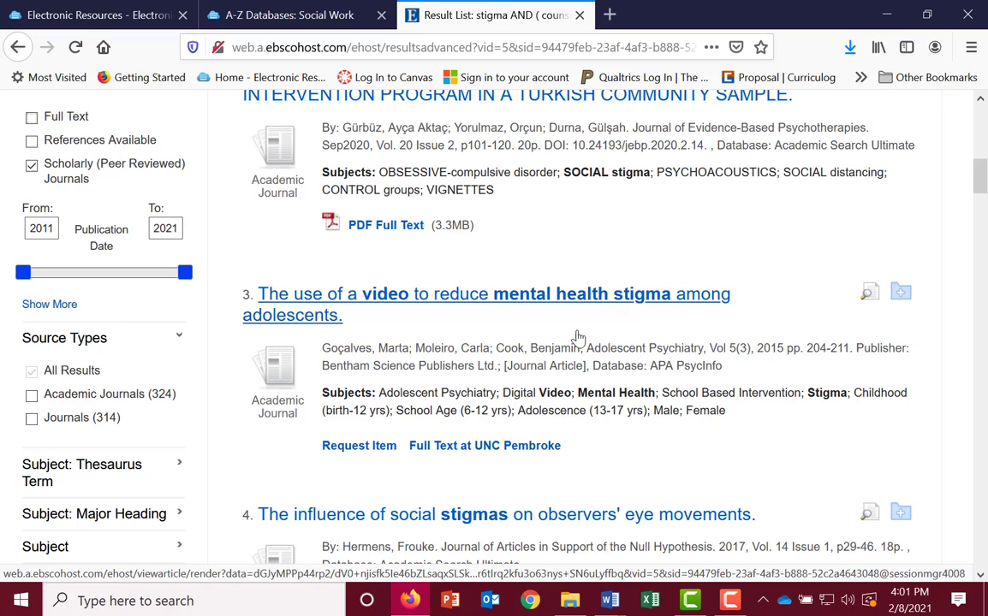
pyautogui.click(498, 305)
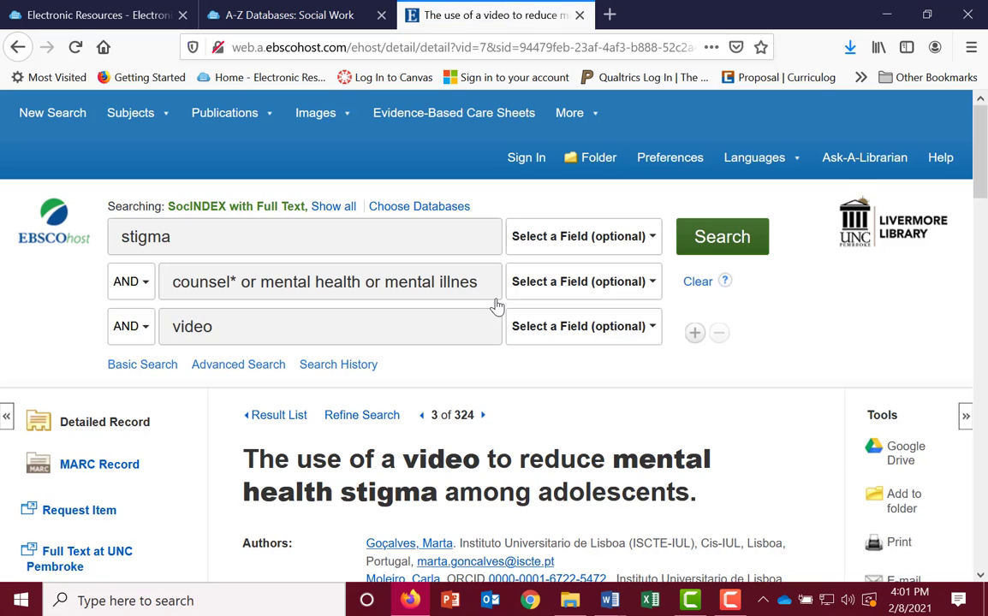
# Step: Examine the article's detailed record, including its source, keywords, abstract and subject terms
pyautogui.scroll(-5, 497, 305)
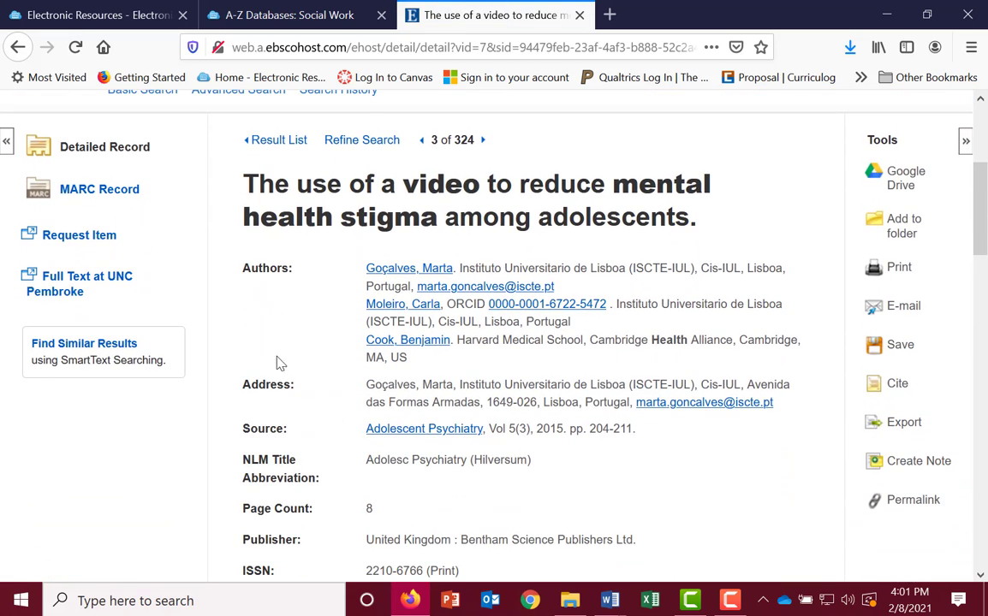
pyautogui.scroll(-5, 434, 375)
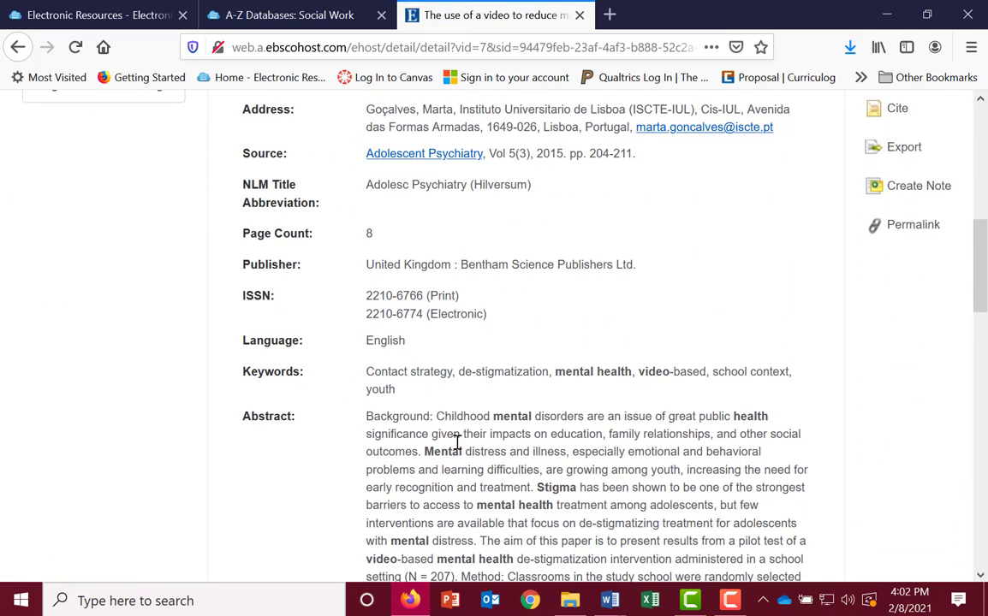
pyautogui.scroll(-2, 481, 418)
pyautogui.scroll(-2, 503, 401)
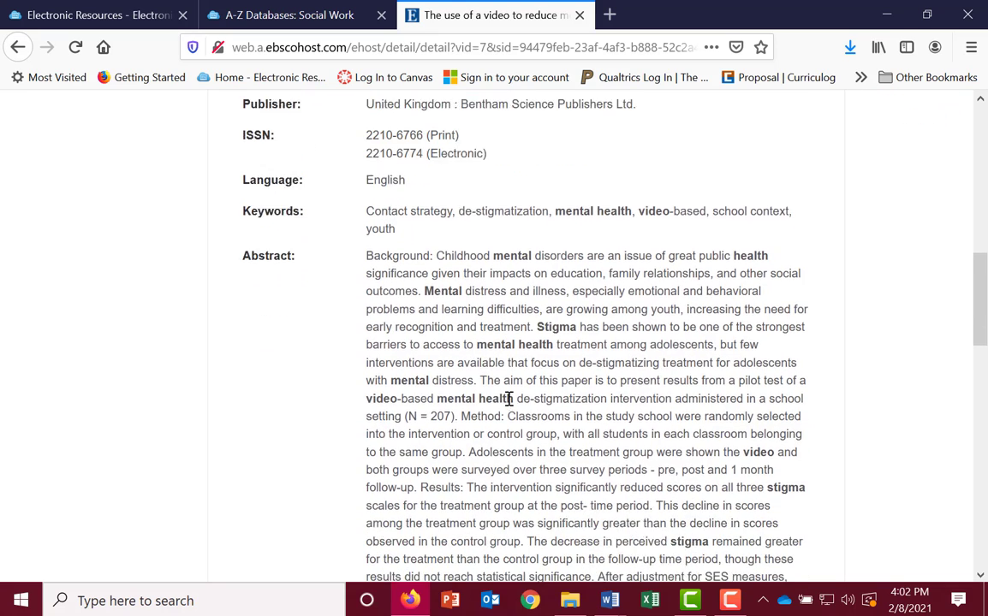
pyautogui.scroll(-2, 505, 381)
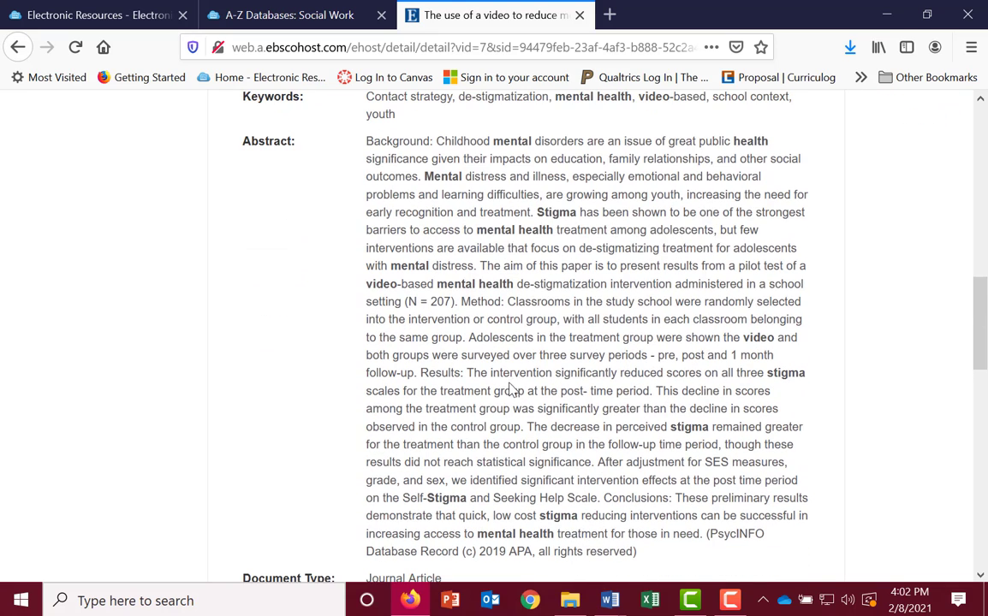
pyautogui.scroll(-4, 516, 379)
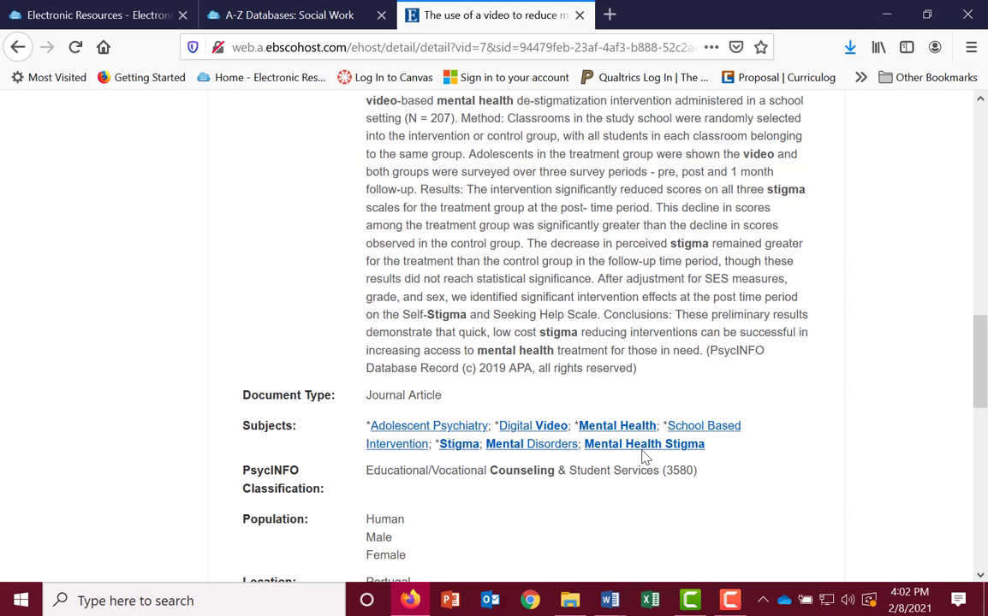
pyautogui.scroll(5, 644, 459)
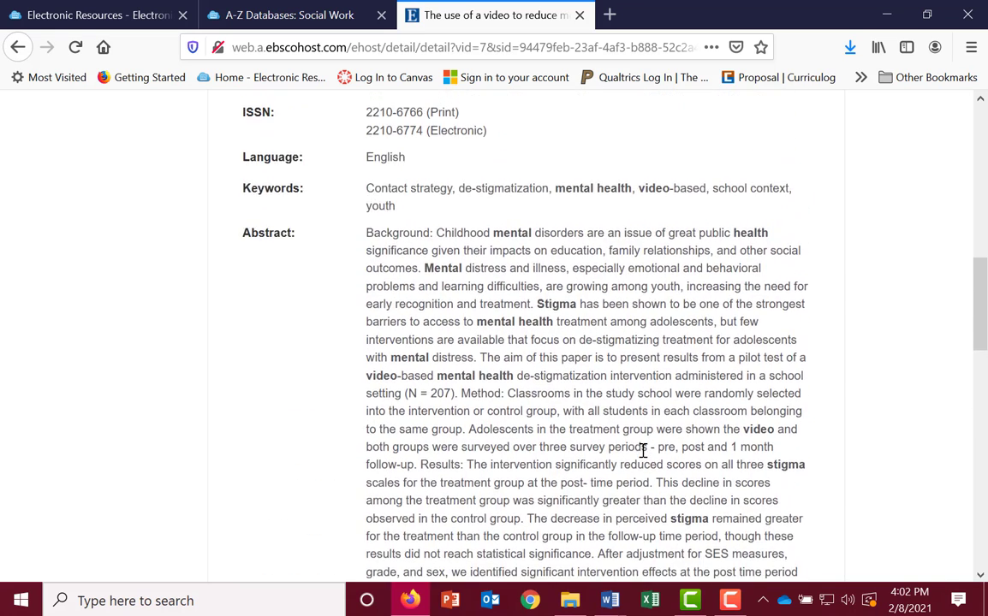
pyautogui.scroll(6, 644, 454)
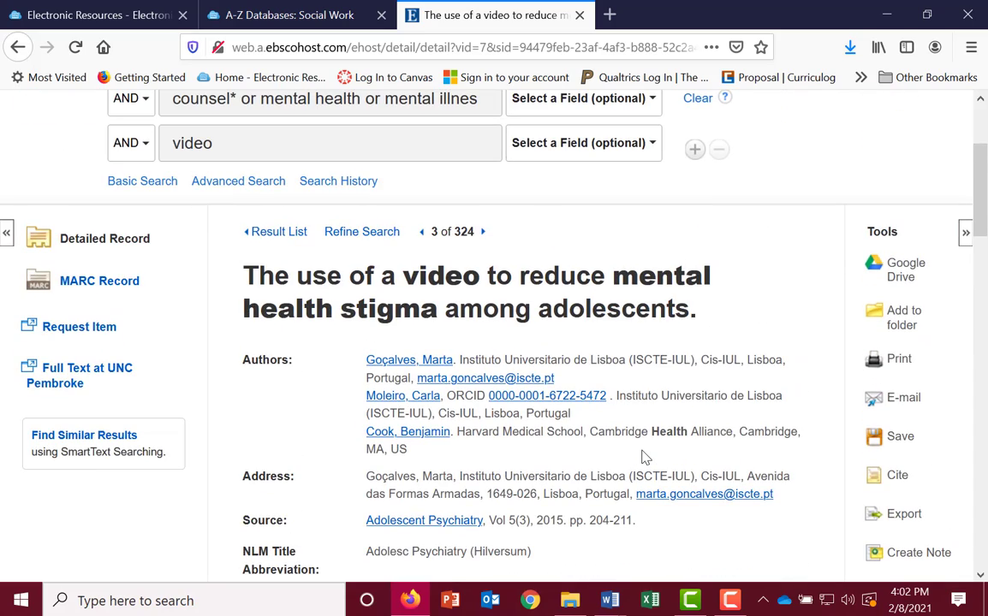
# Step: Return to the result list and limit the results to the major subject heading "stigma"
pyautogui.click(268, 238)
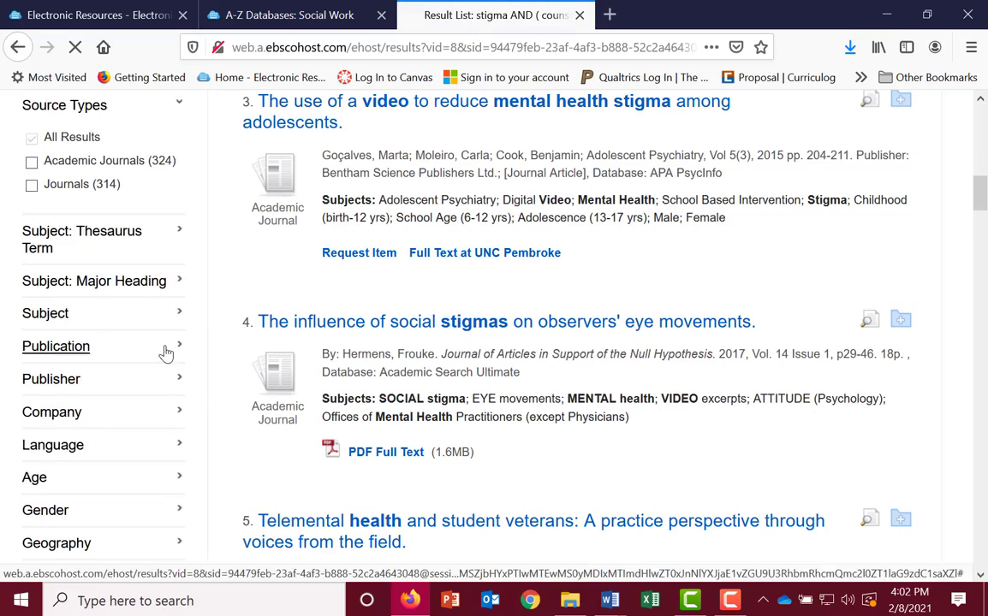
pyautogui.scroll(-2, 115, 334)
pyautogui.scroll(-4, 115, 341)
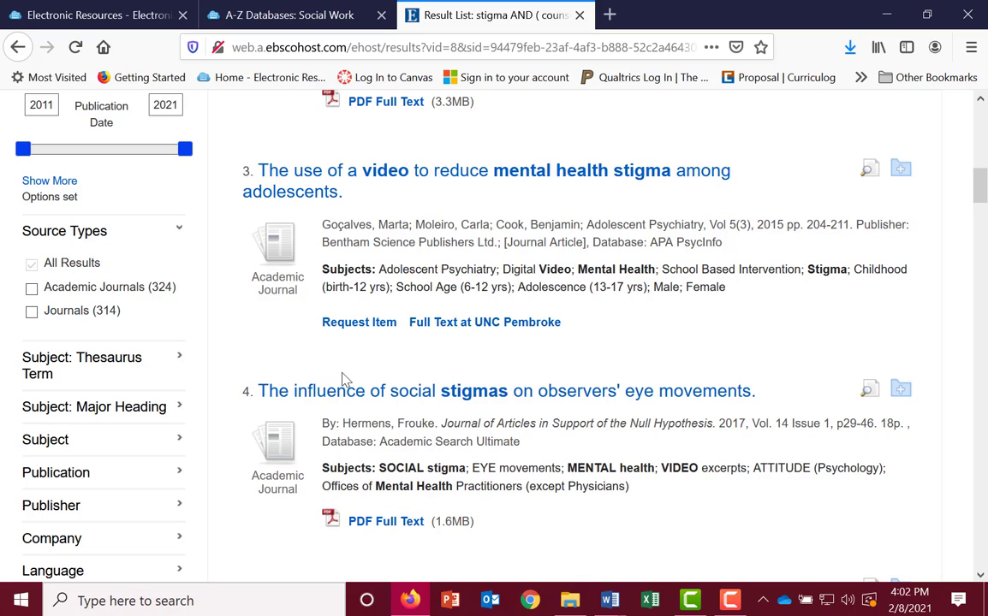
pyautogui.click(114, 410)
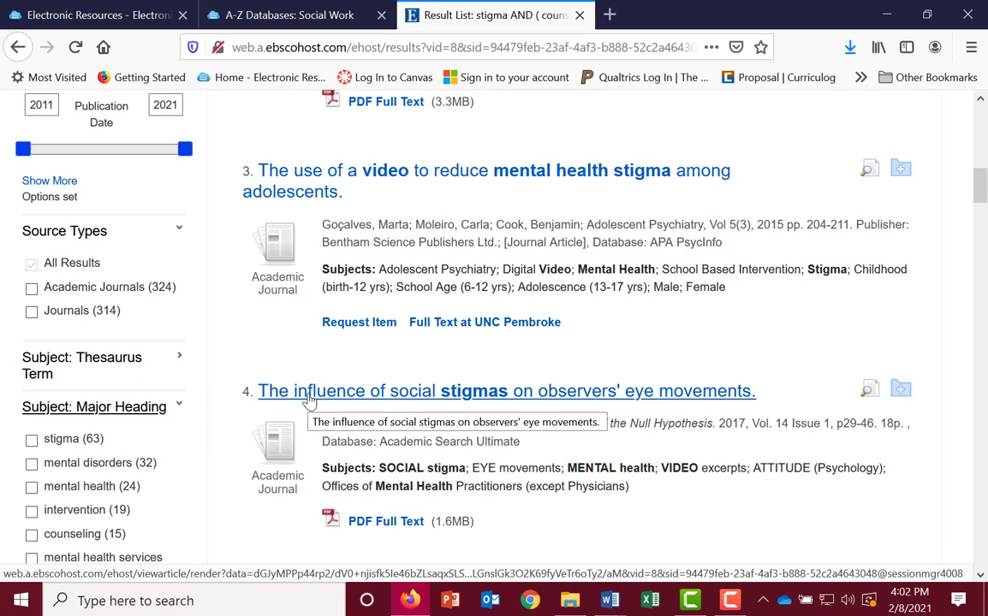
pyautogui.scroll(-1, 171, 407)
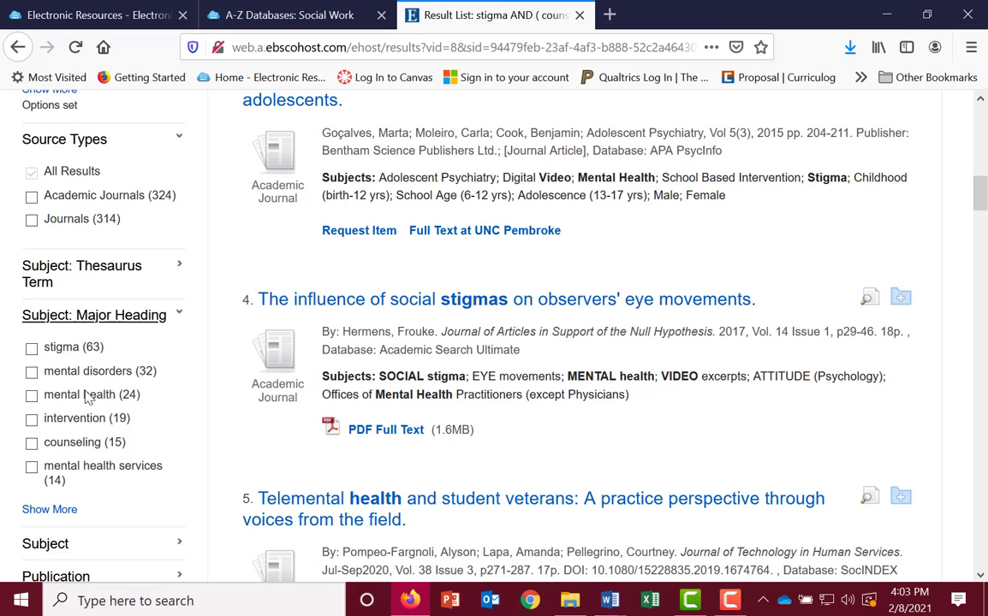
pyautogui.click(32, 350)
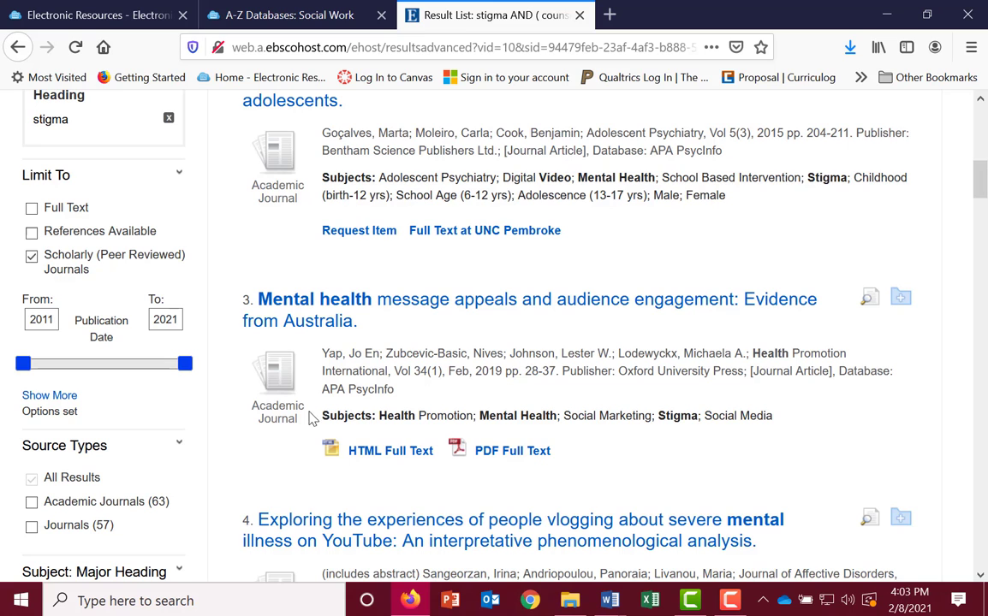
# Step: Limit the results to the major headings mental disorders, intervention, mental health, counseling, help seeking behavior and mental health services
pyautogui.scroll(-2, 131, 402)
pyautogui.scroll(-2, 128, 406)
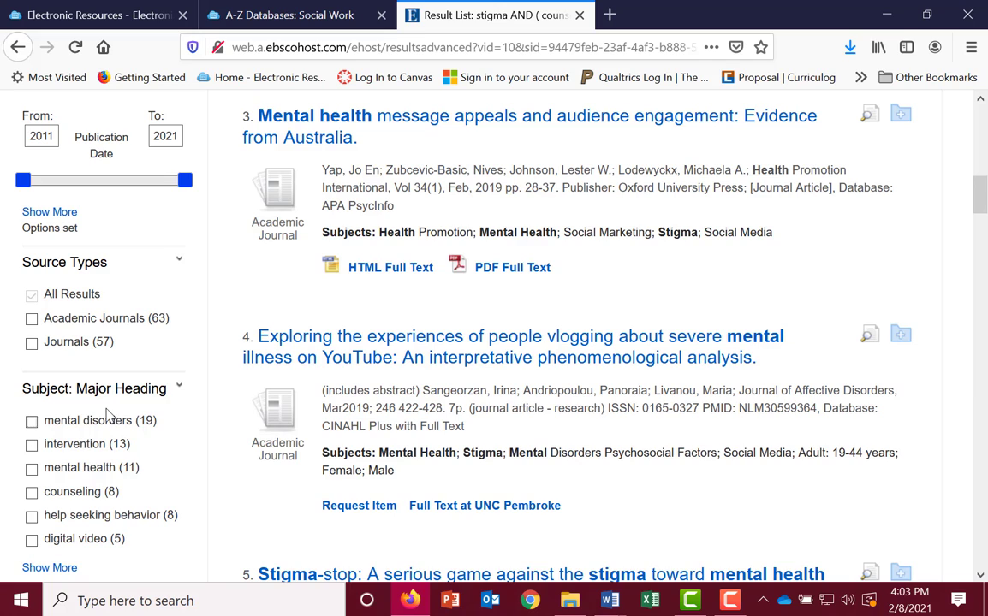
pyautogui.scroll(-3, 120, 403)
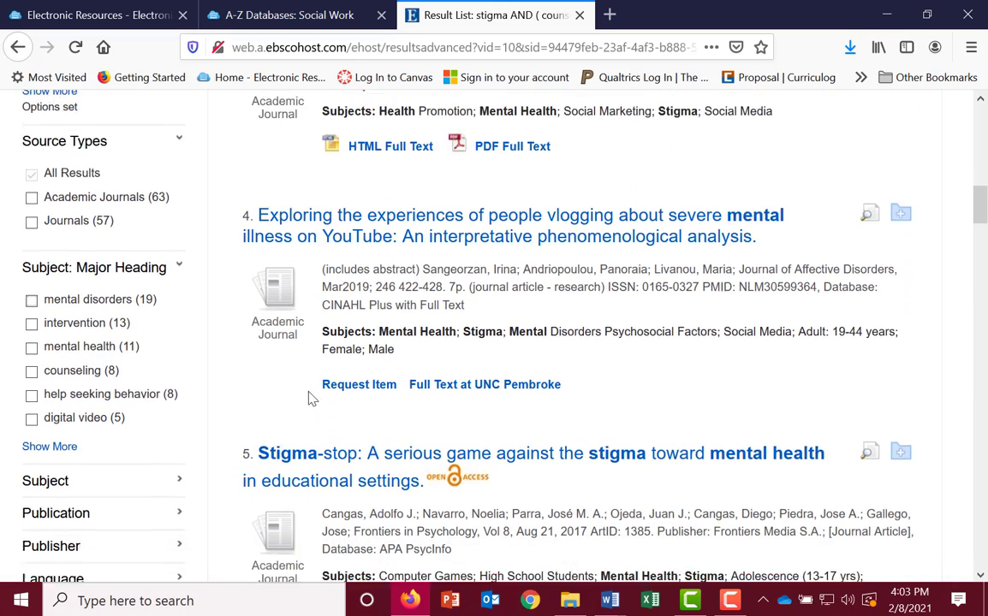
pyautogui.scroll(-2, 313, 399)
pyautogui.click(66, 386)
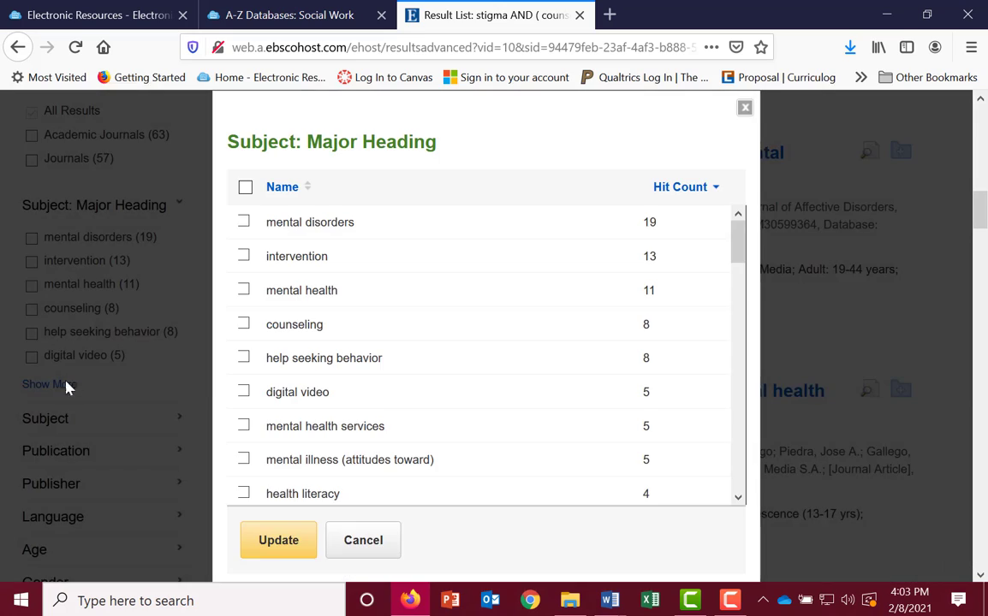
pyautogui.click(244, 223)
pyautogui.click(245, 256)
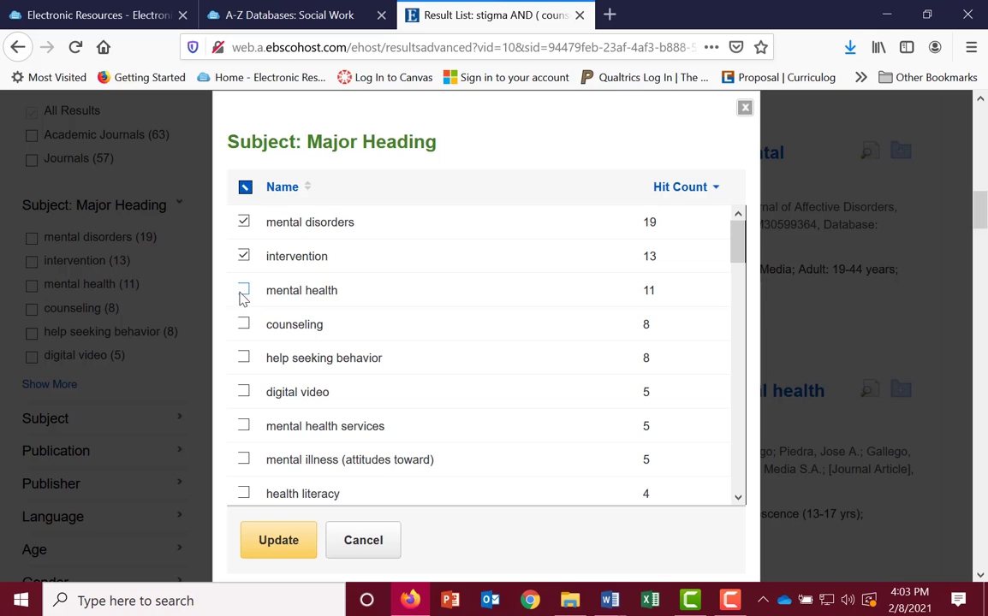
pyautogui.click(244, 292)
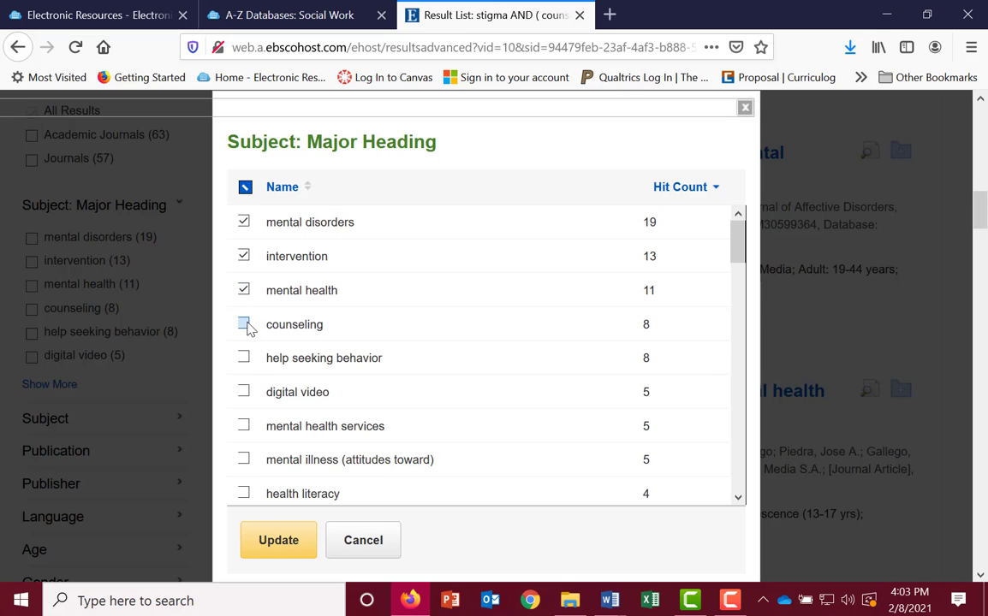
pyautogui.click(244, 324)
pyautogui.click(244, 358)
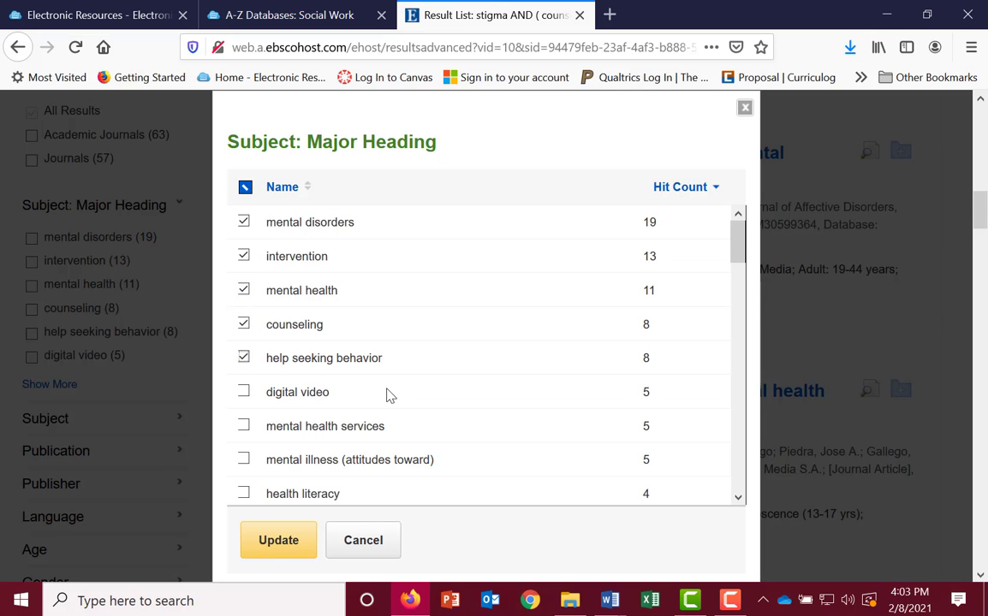
pyautogui.click(244, 426)
pyautogui.scroll(-2, 342, 411)
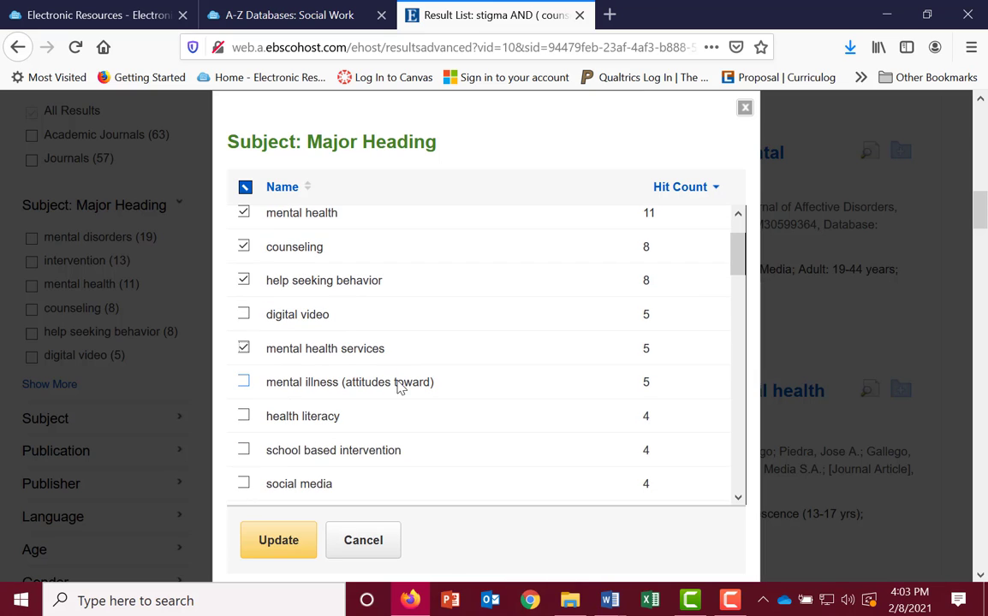
pyautogui.click(305, 534)
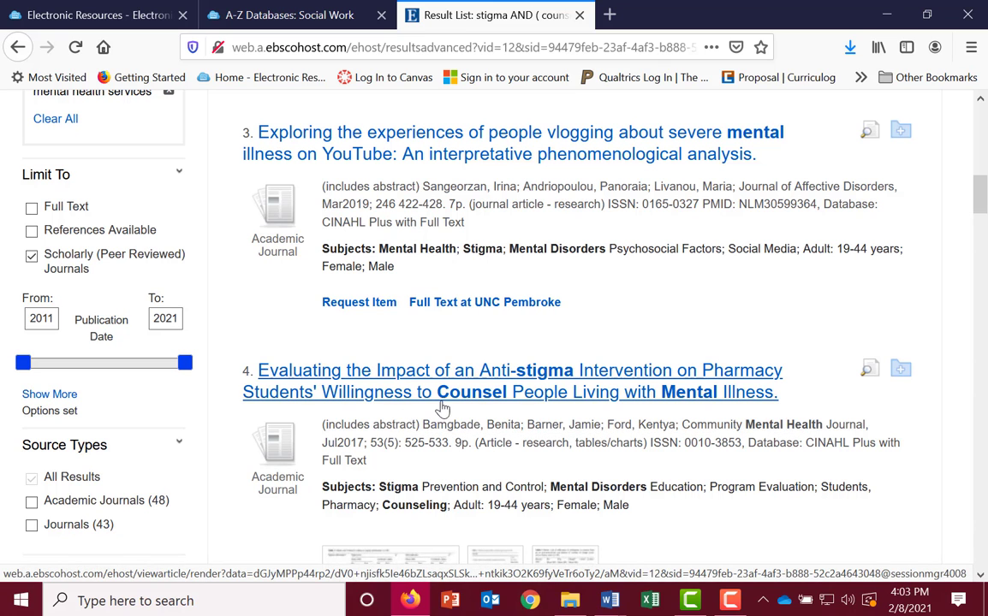
# Step: Review the narrowed results, then open and read the record for "Evaluation of an online help seeking stigma-reduction intervention for military personnel."
pyautogui.scroll(-3, 587, 419)
pyautogui.scroll(5, 546, 392)
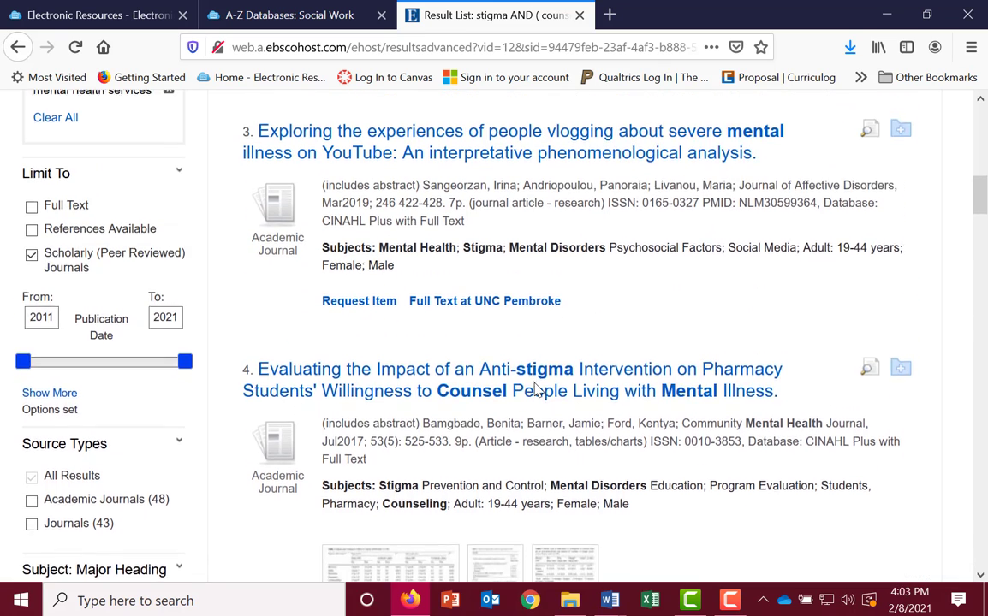
pyautogui.scroll(4, 535, 389)
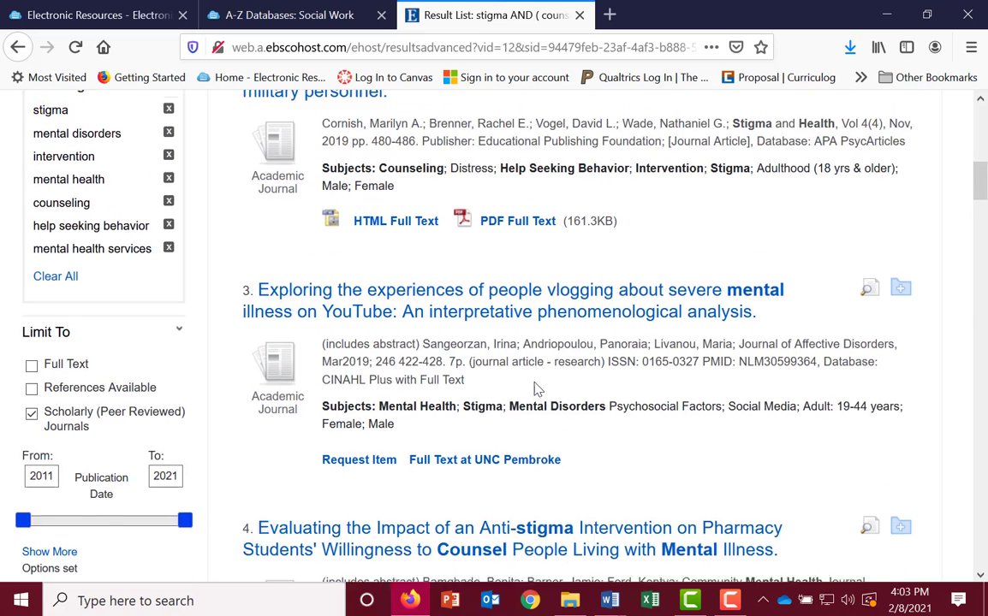
pyautogui.scroll(2, 537, 388)
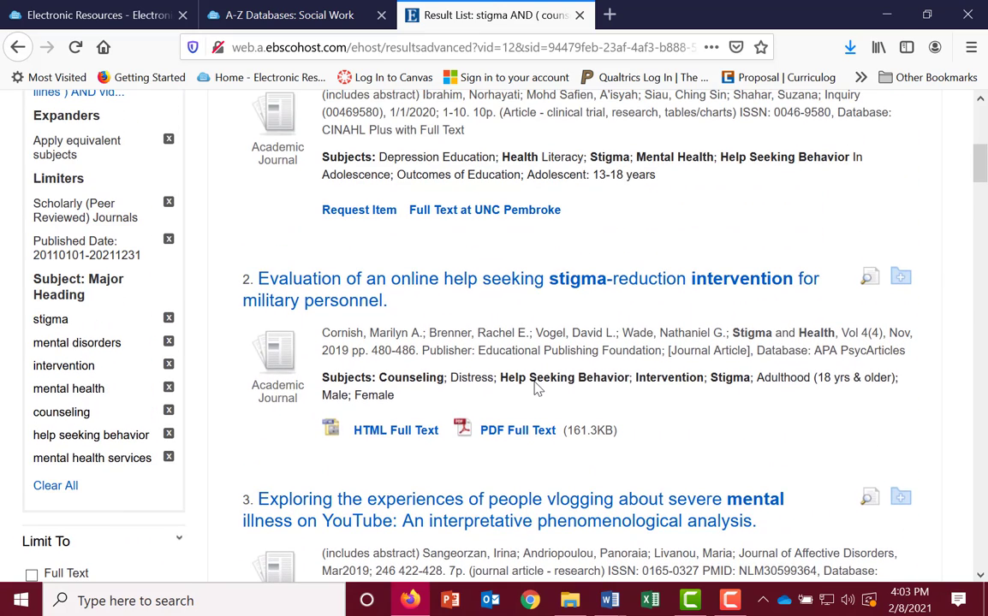
pyautogui.scroll(2, 462, 356)
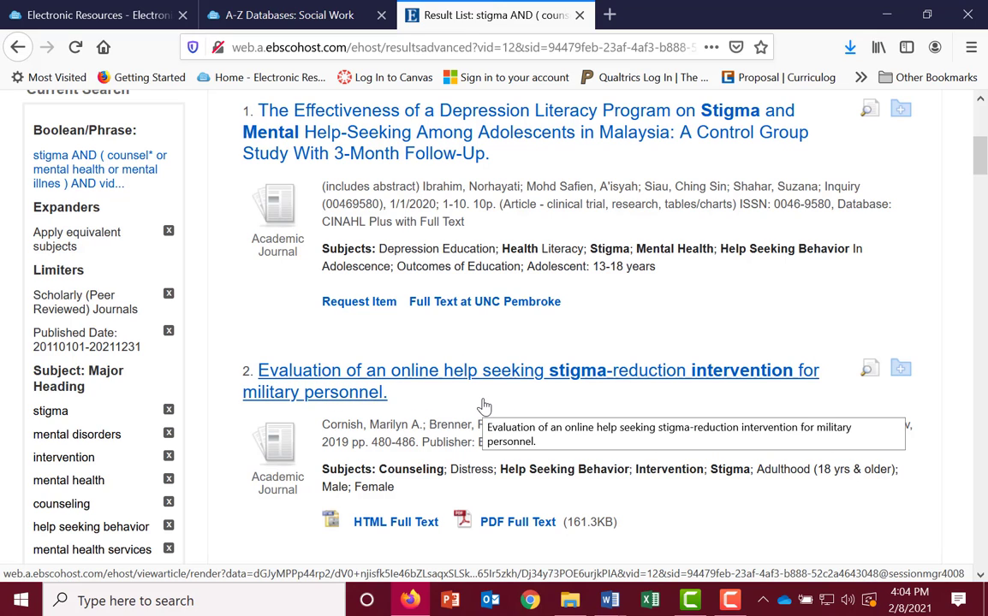
pyautogui.click(438, 378)
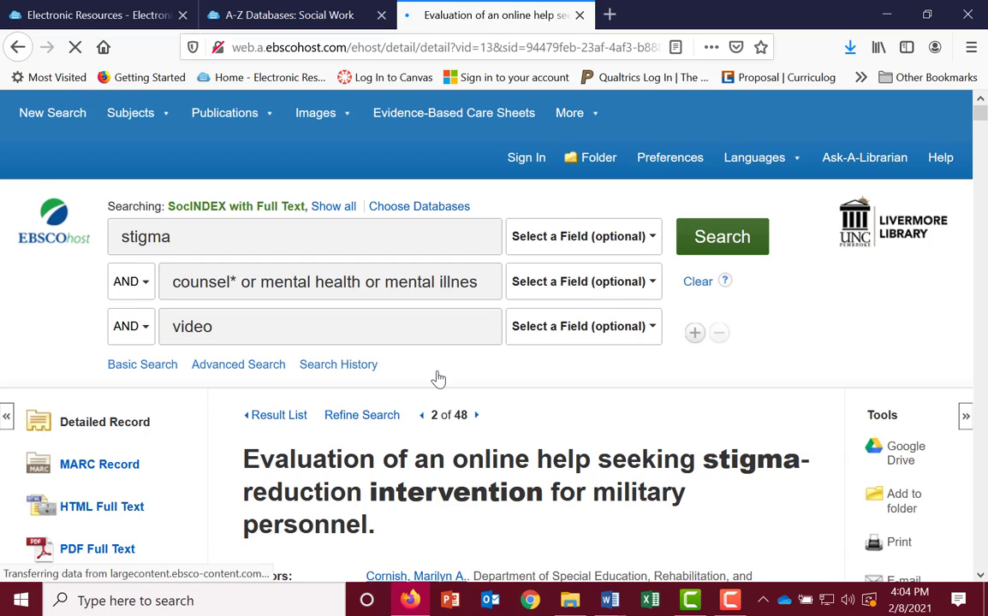
pyautogui.scroll(-3, 438, 377)
pyautogui.scroll(-3, 438, 378)
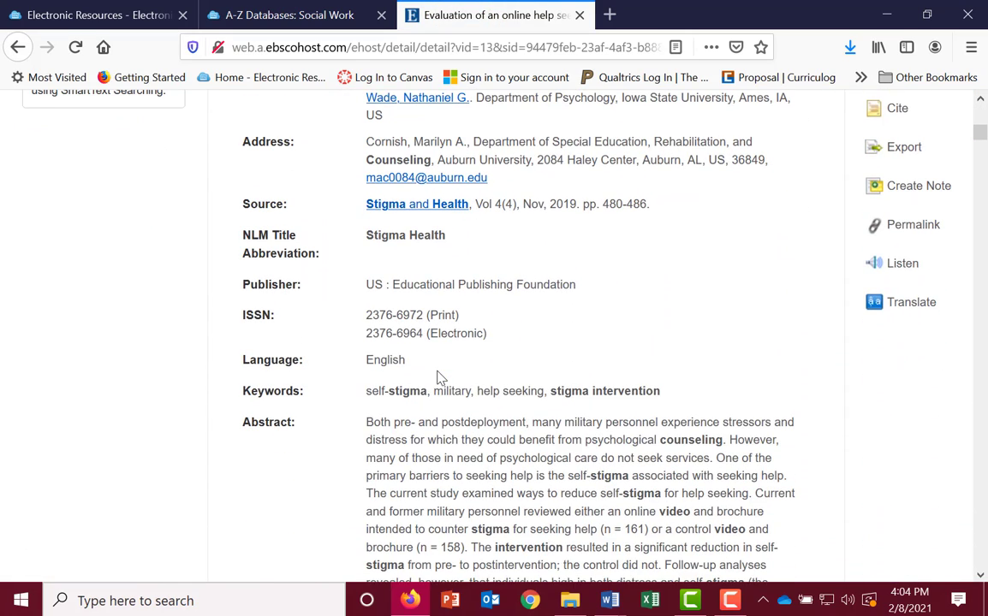
pyautogui.scroll(2, 128, 296)
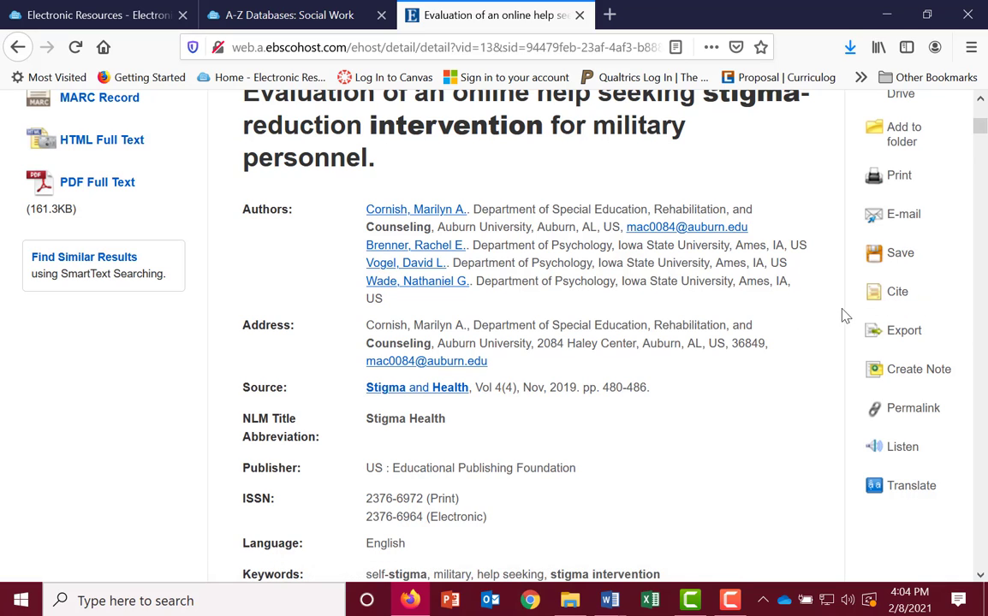
# Step: Display the article's citation formats and look over its APA and AMA references
pyautogui.click(897, 295)
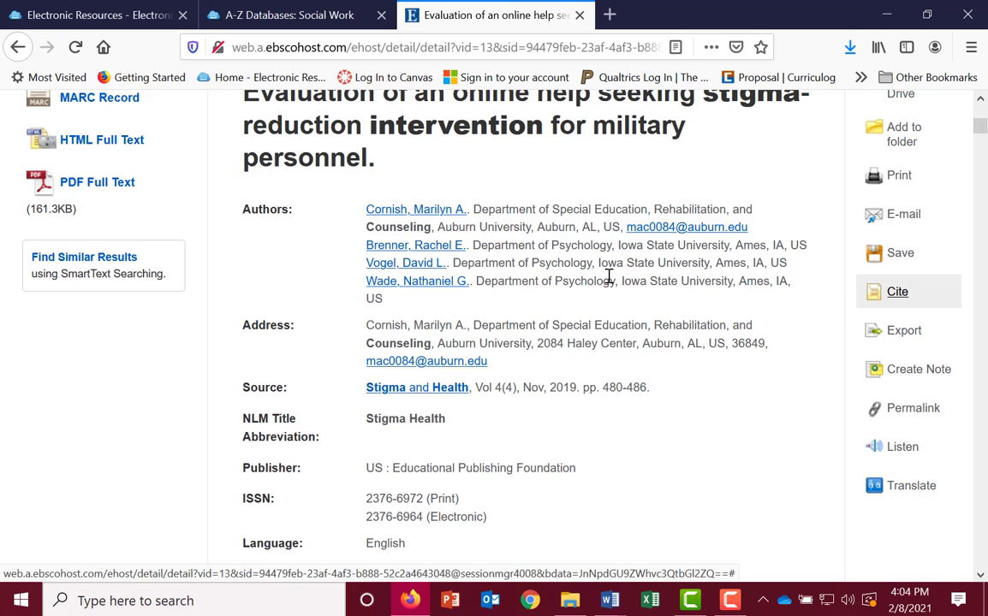
pyautogui.scroll(-5, 601, 274)
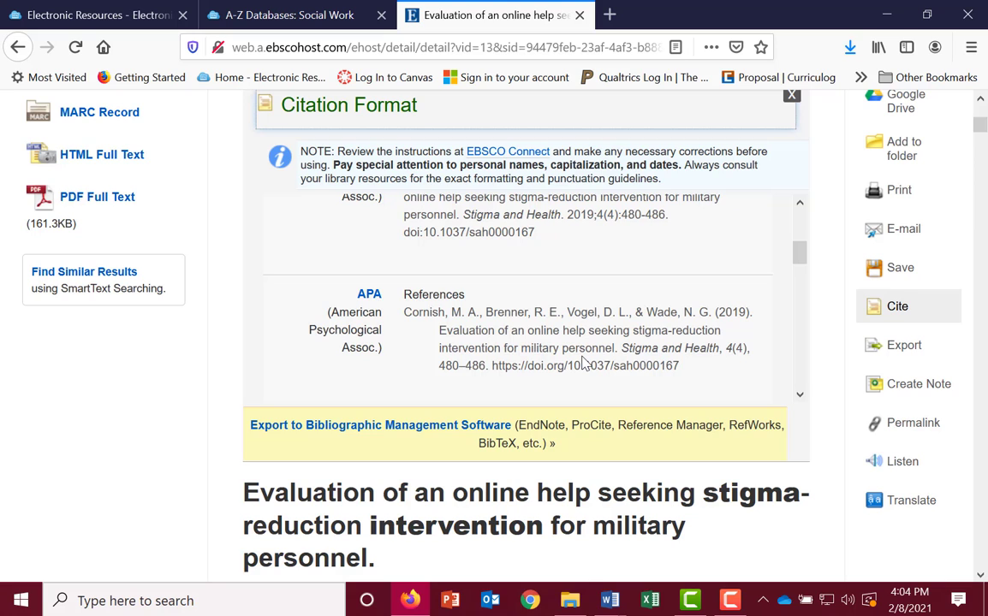
pyautogui.scroll(2, 642, 360)
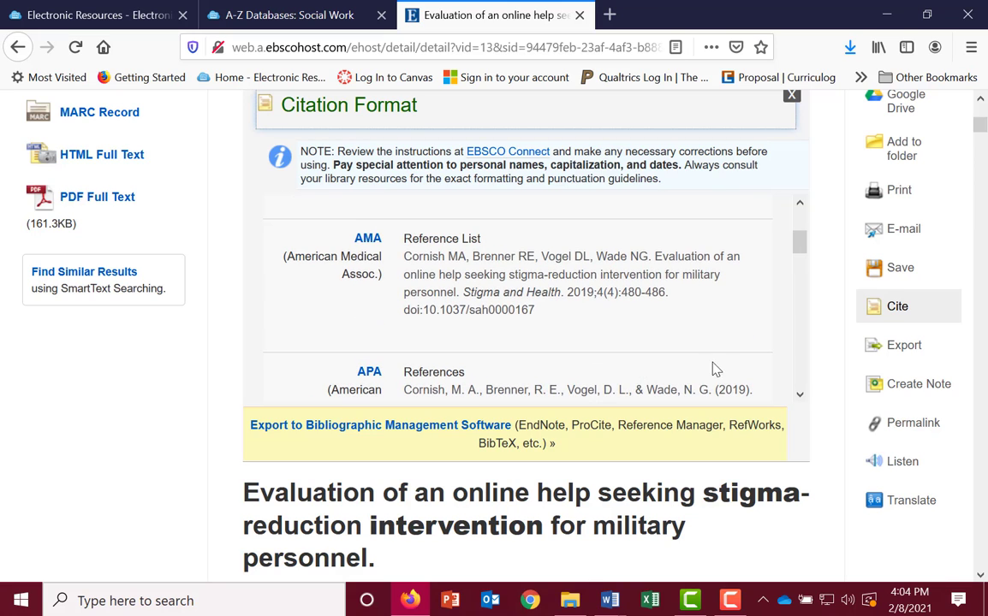
pyautogui.scroll(2, 677, 370)
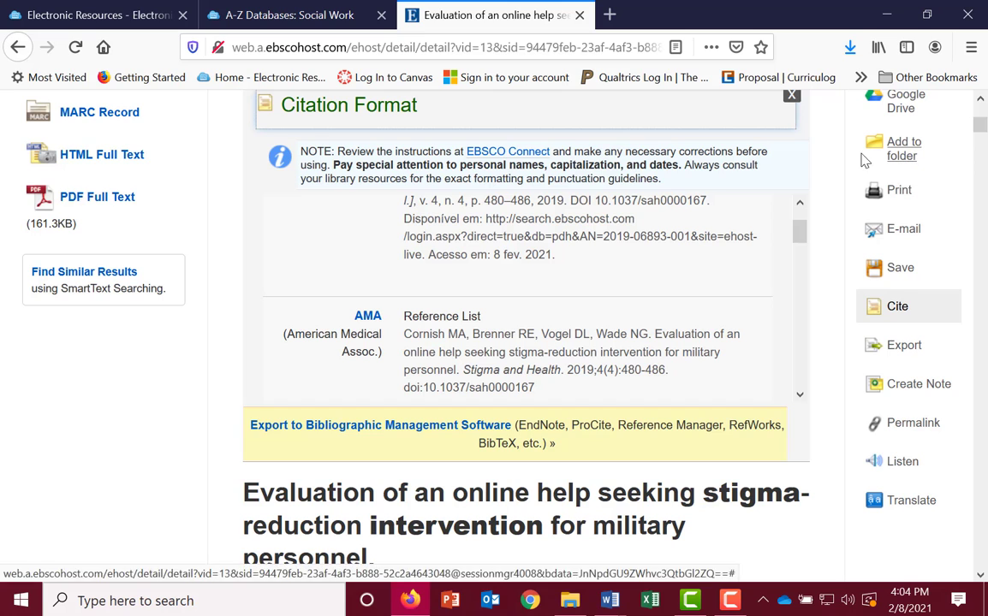
# Step: Add the military personnel article to the folder and locate the folder and sign-in options
pyautogui.click(899, 152)
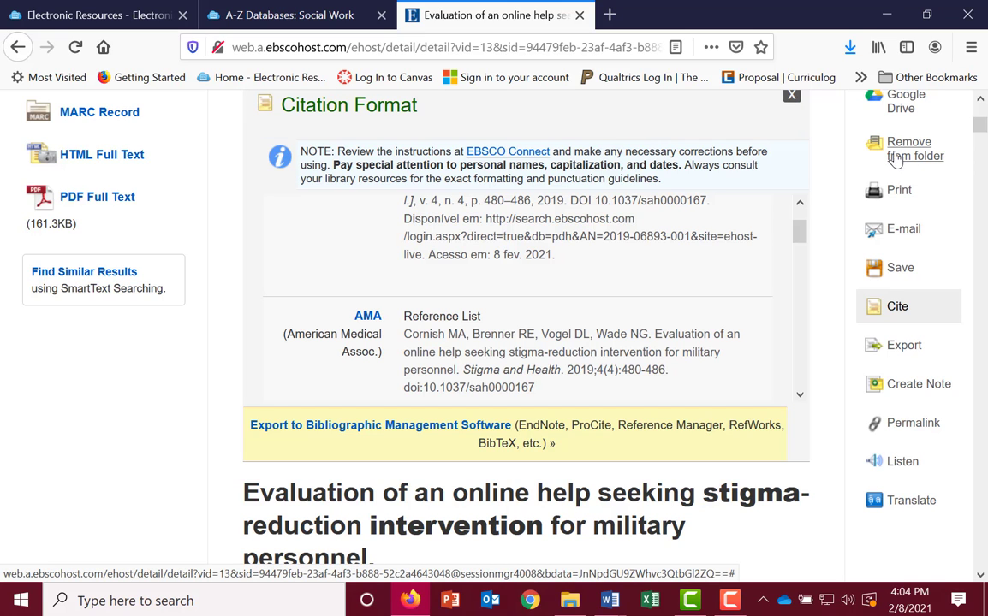
pyautogui.scroll(5, 820, 215)
pyautogui.moveTo(603, 165)
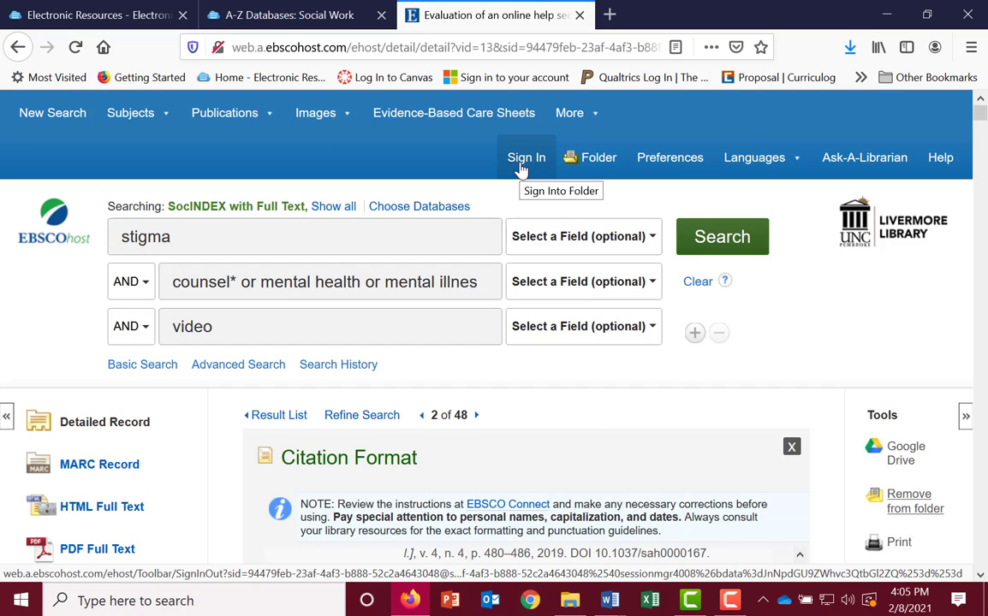
# Step: Return to the result list and add the first result, on the depression literacy program in Malaysia, to the folder
pyautogui.scroll(-2, 515, 214)
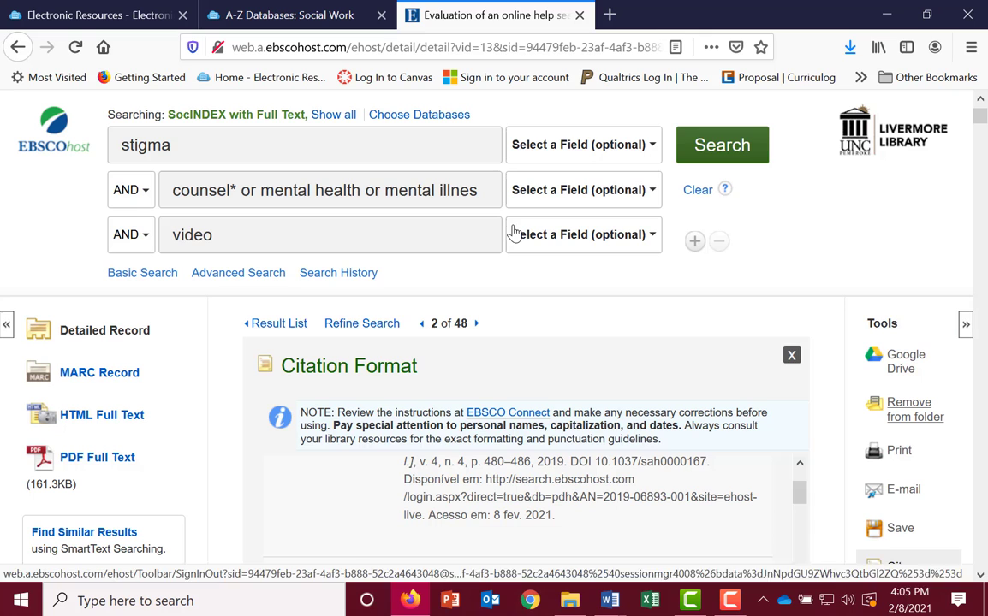
pyautogui.click(292, 329)
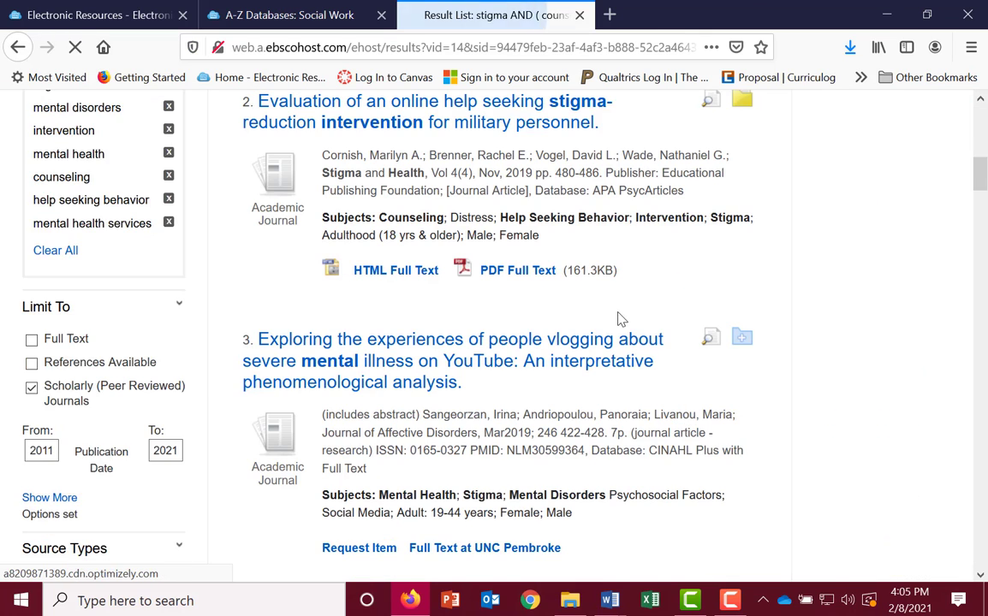
pyautogui.scroll(4, 620, 320)
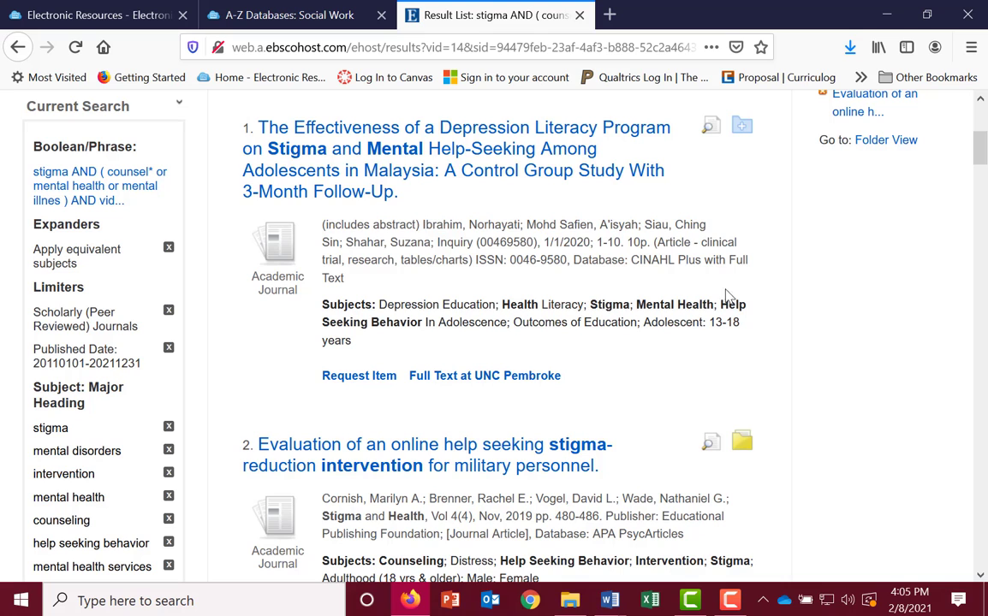
pyautogui.click(742, 128)
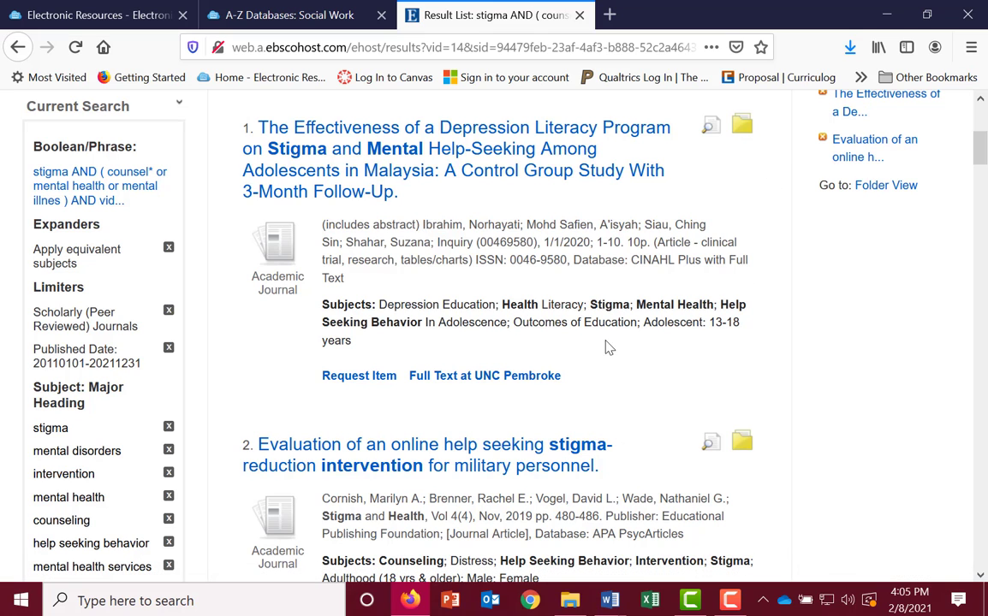
# Step: Find the first article's full text at UNC Pembroke and open it through ProQuest Central
pyautogui.scroll(2, 743, 375)
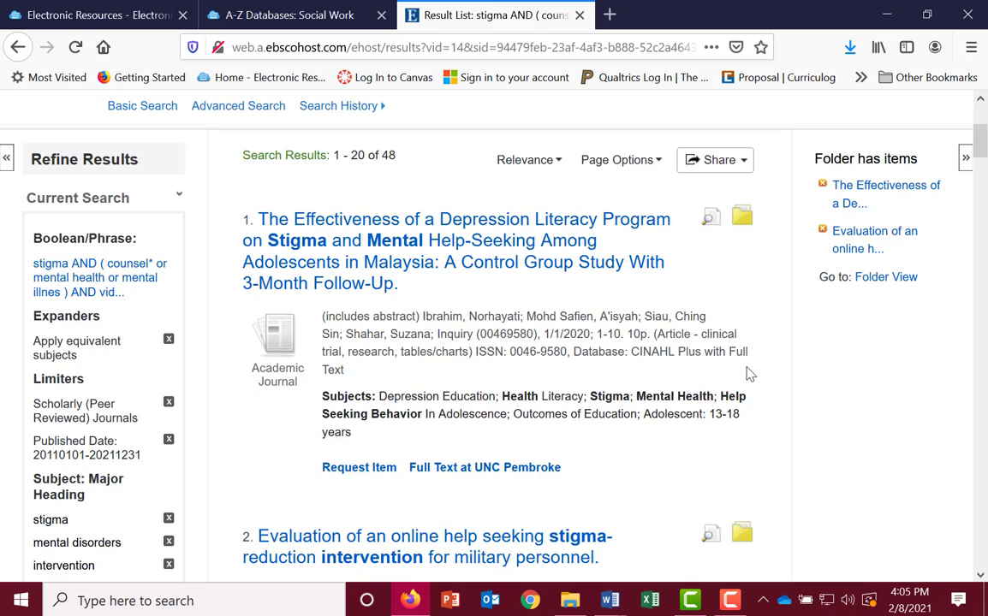
pyautogui.scroll(-4, 747, 374)
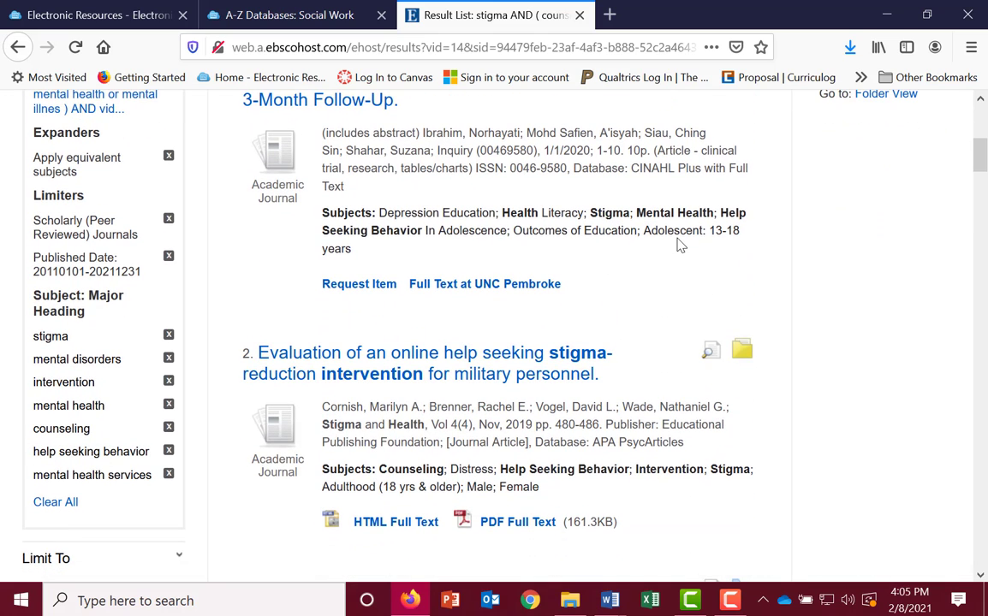
pyautogui.scroll(2, 638, 247)
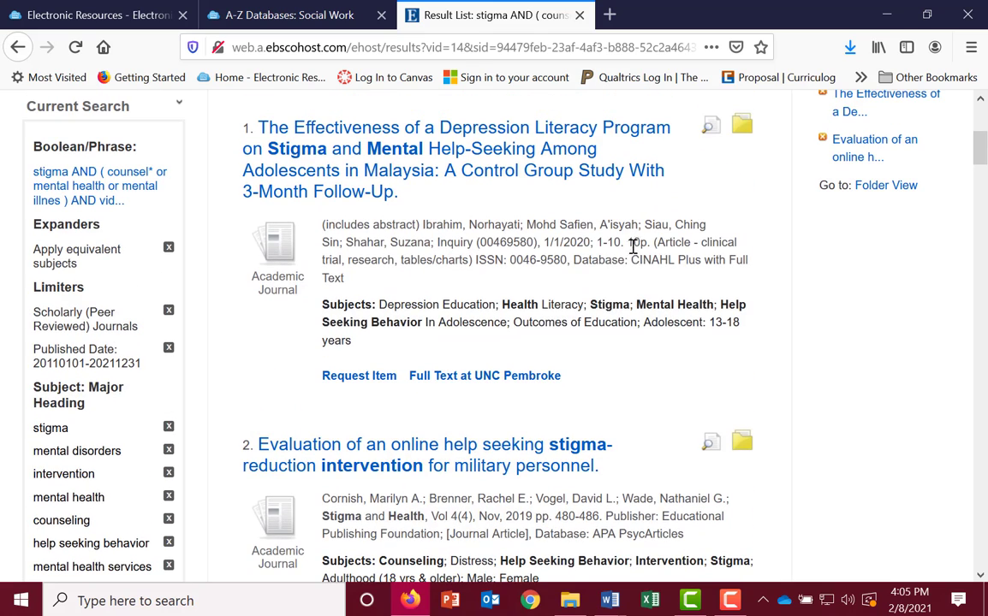
pyautogui.click(480, 377)
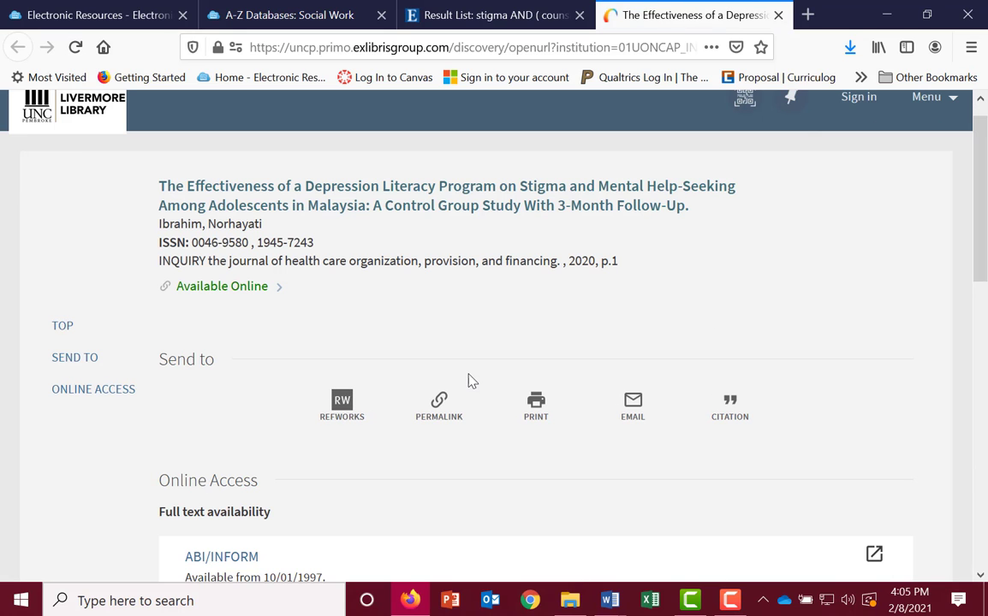
pyautogui.scroll(-4, 475, 366)
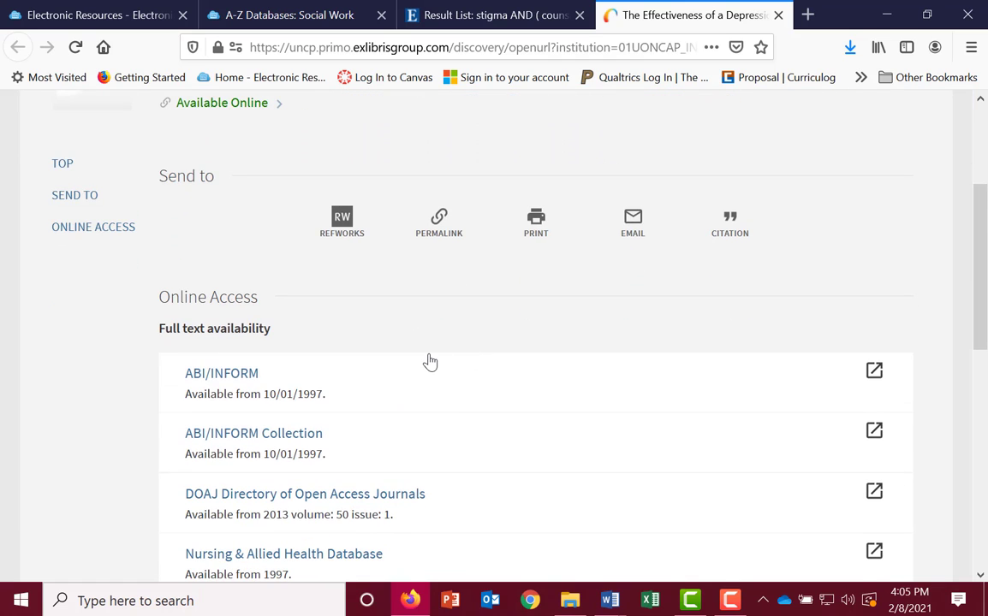
pyautogui.scroll(-2, 430, 360)
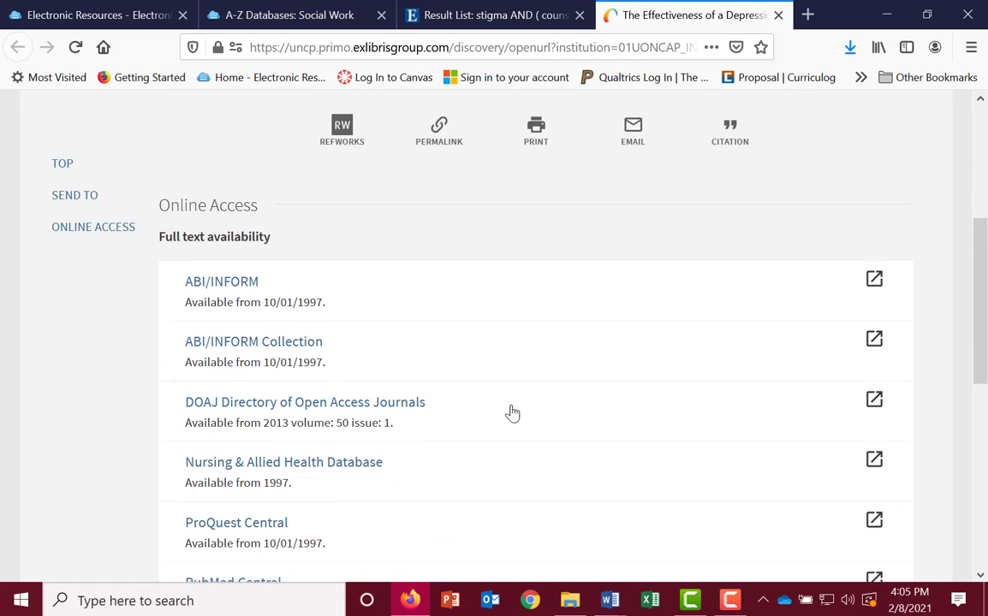
pyautogui.scroll(2, 522, 411)
pyautogui.scroll(-1, 537, 410)
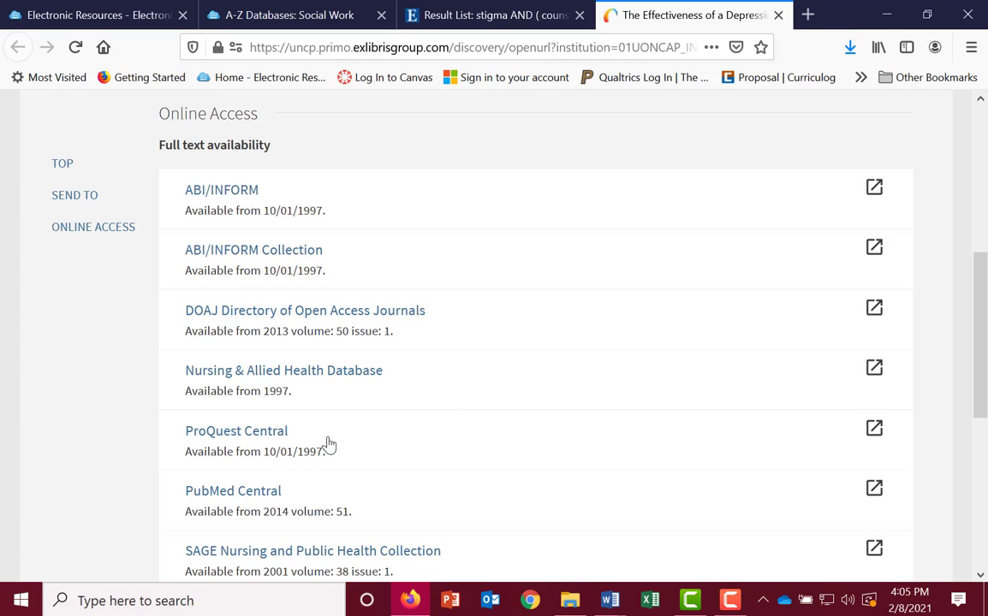
pyautogui.click(272, 431)
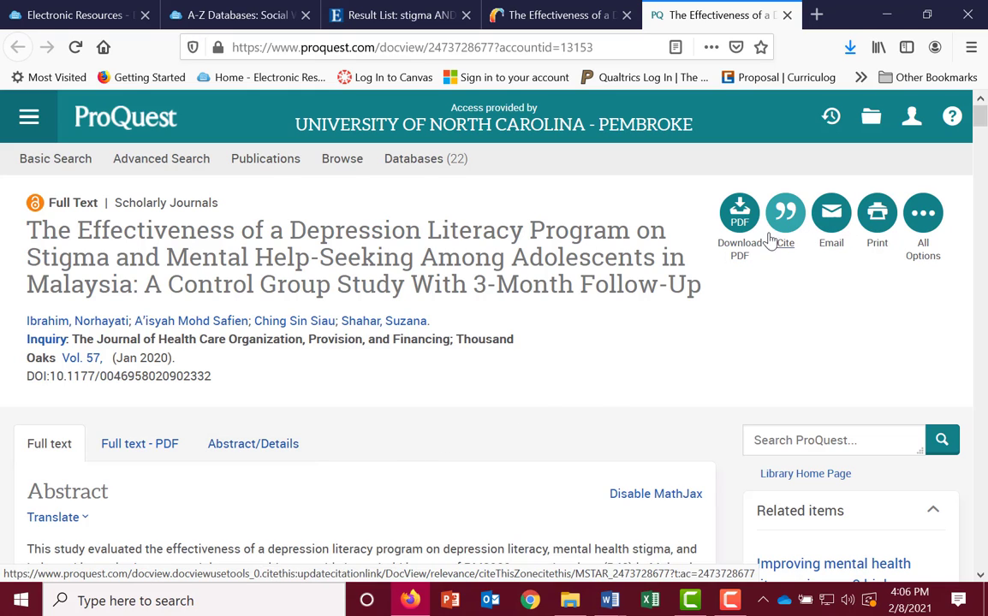
# Step: Return to the result list and look up the UNC Pembroke full text for the fifth result, on the video intervention for caregivers
pyautogui.click(400, 17)
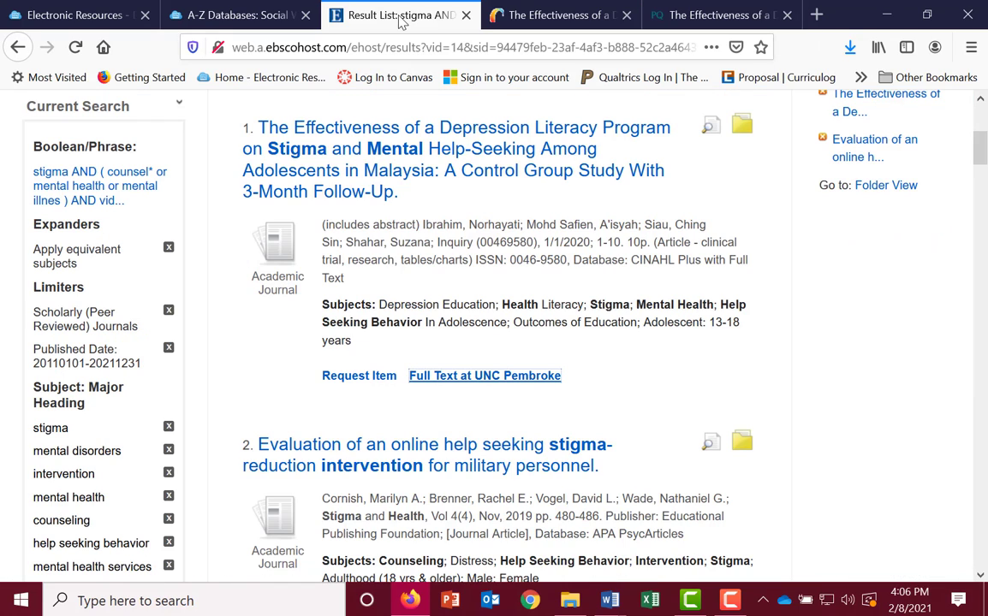
pyautogui.scroll(-8, 644, 200)
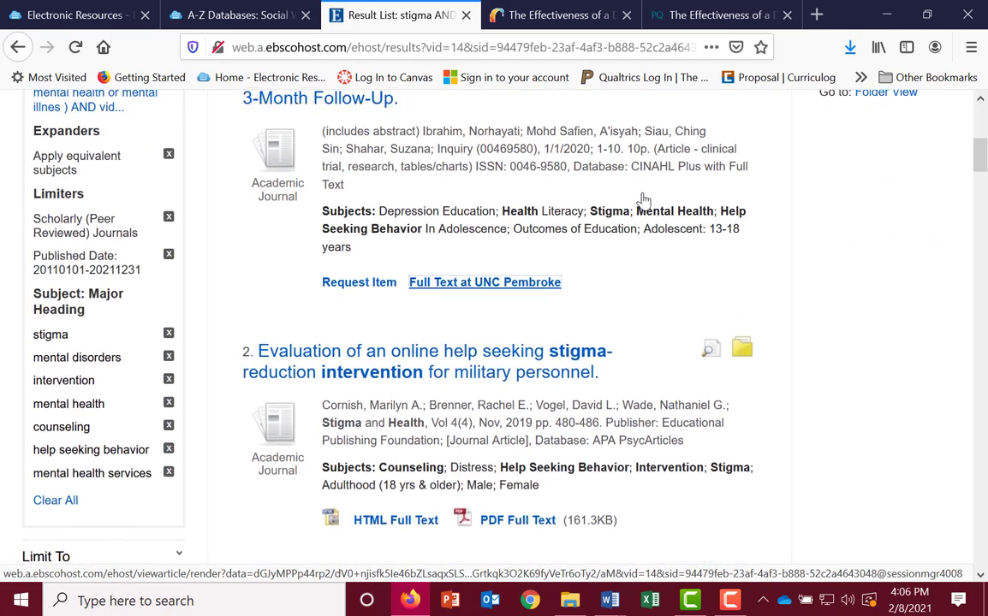
pyautogui.scroll(-2, 581, 224)
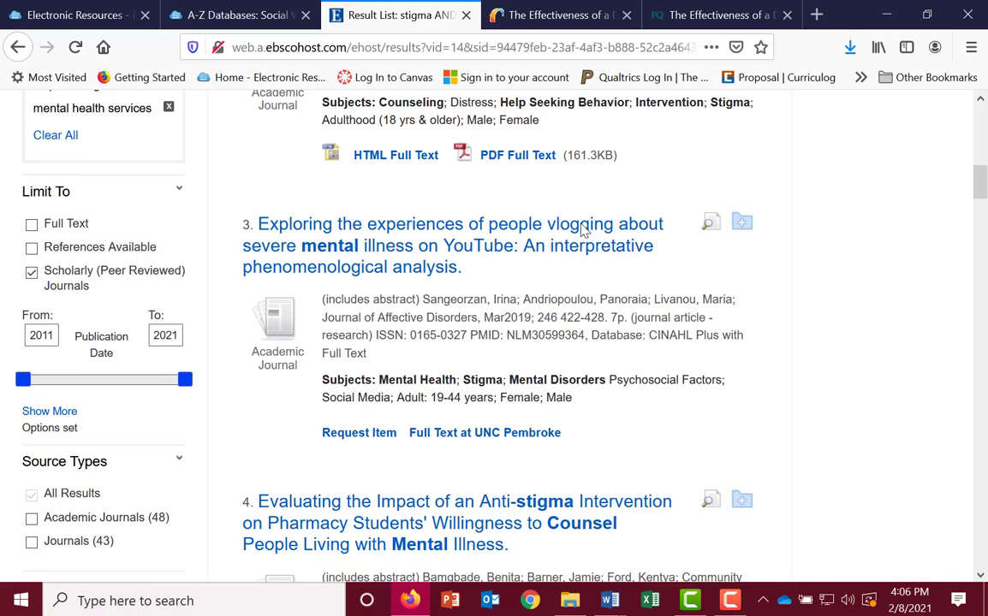
pyautogui.scroll(-2, 581, 230)
pyautogui.scroll(-8, 581, 229)
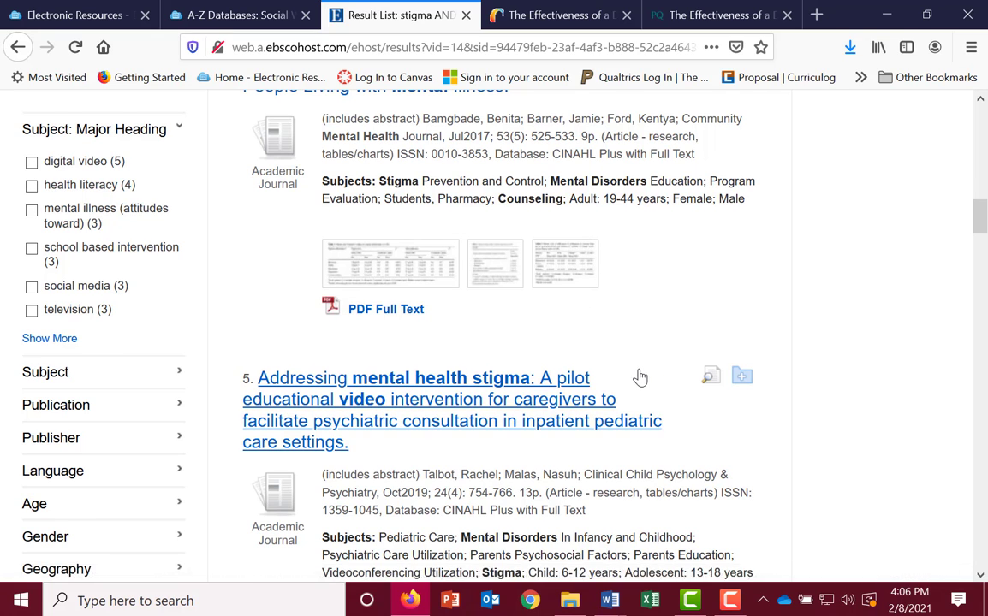
pyautogui.scroll(-2, 545, 375)
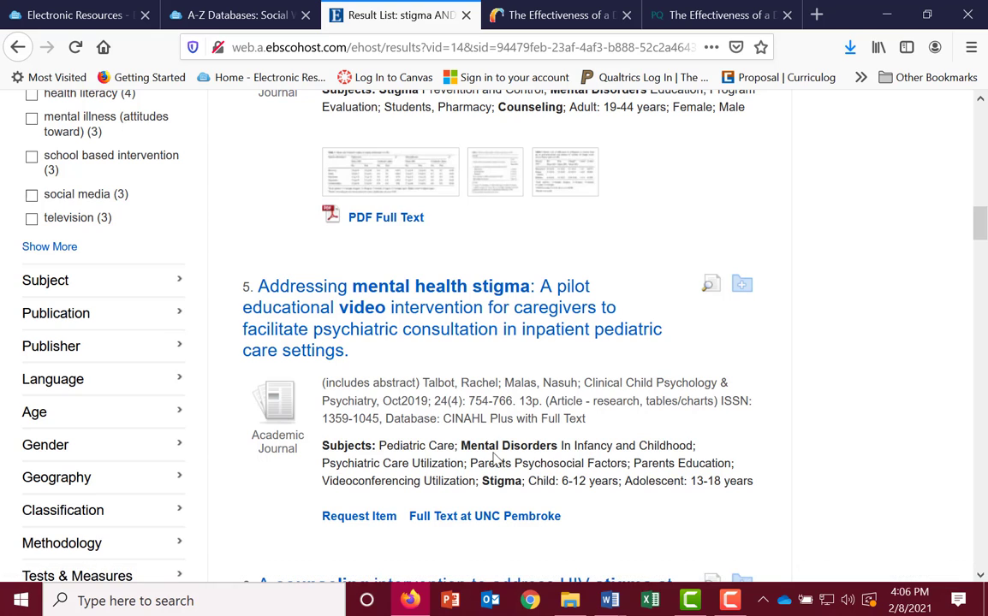
pyautogui.click(494, 517)
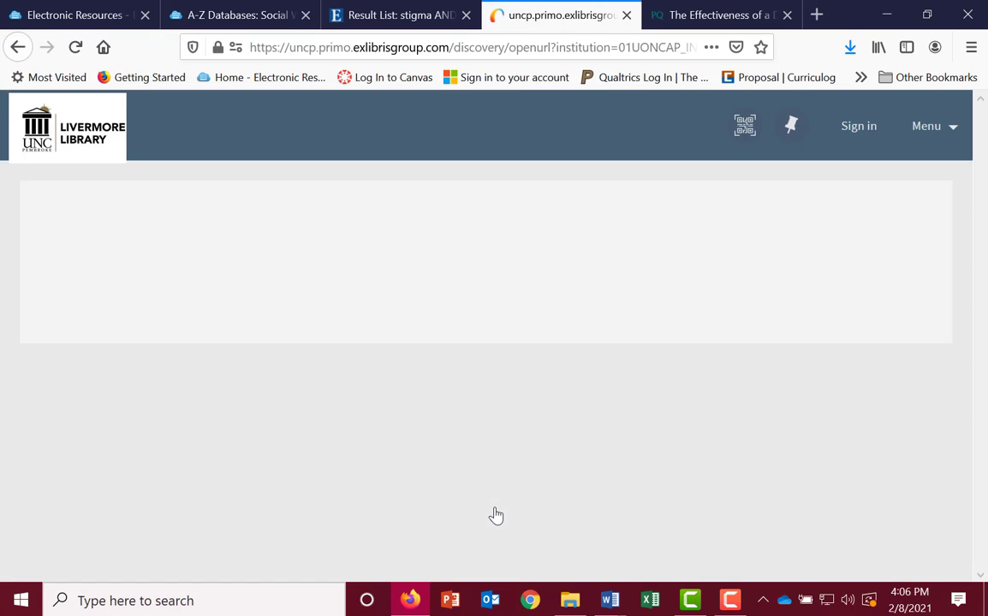
# Step: Open the caregiver video intervention article's full text through the SAGE Psychology Collection
pyautogui.scroll(-1, 505, 508)
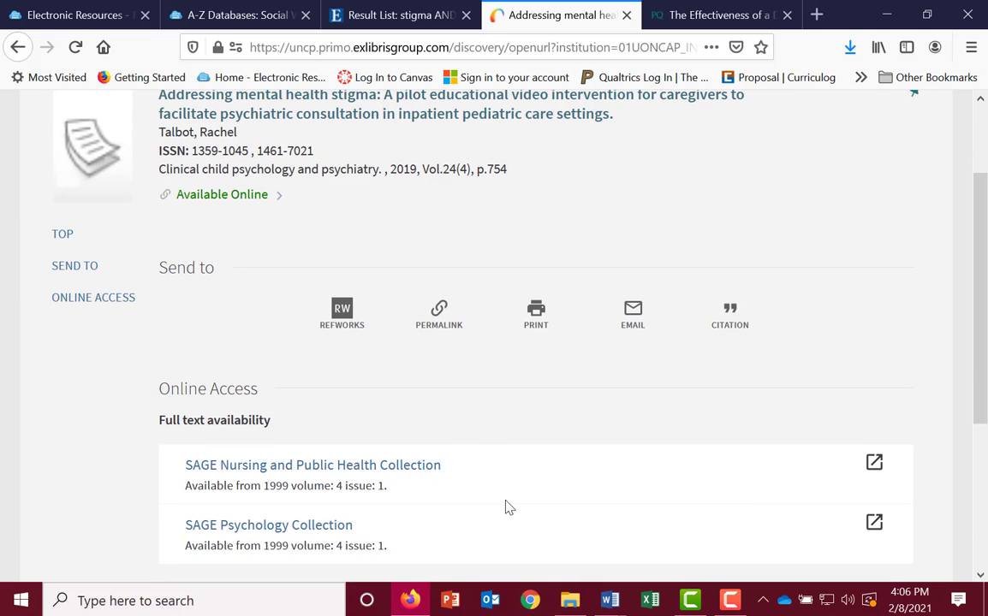
pyautogui.scroll(-1, 358, 469)
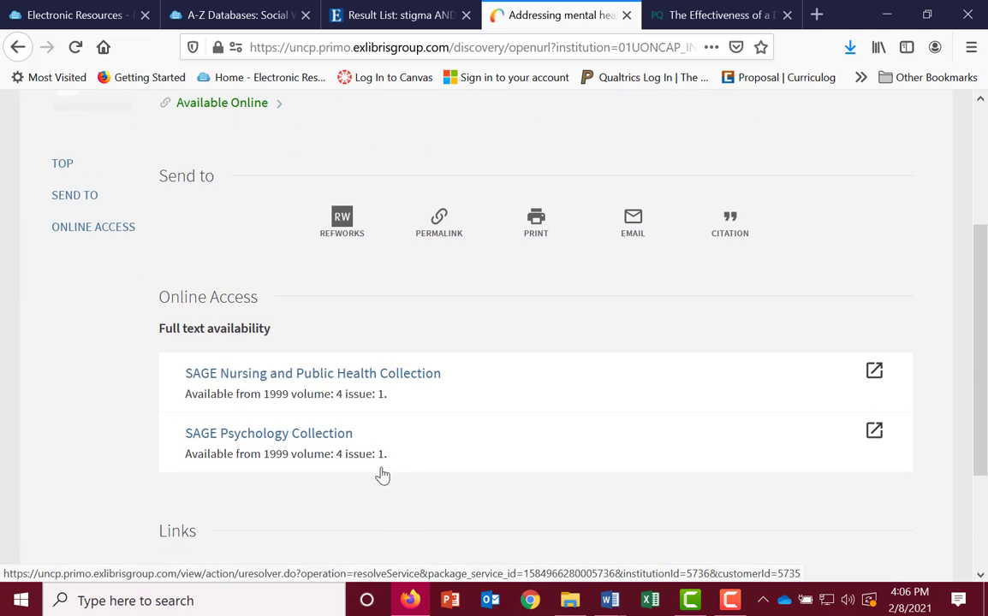
pyautogui.click(329, 435)
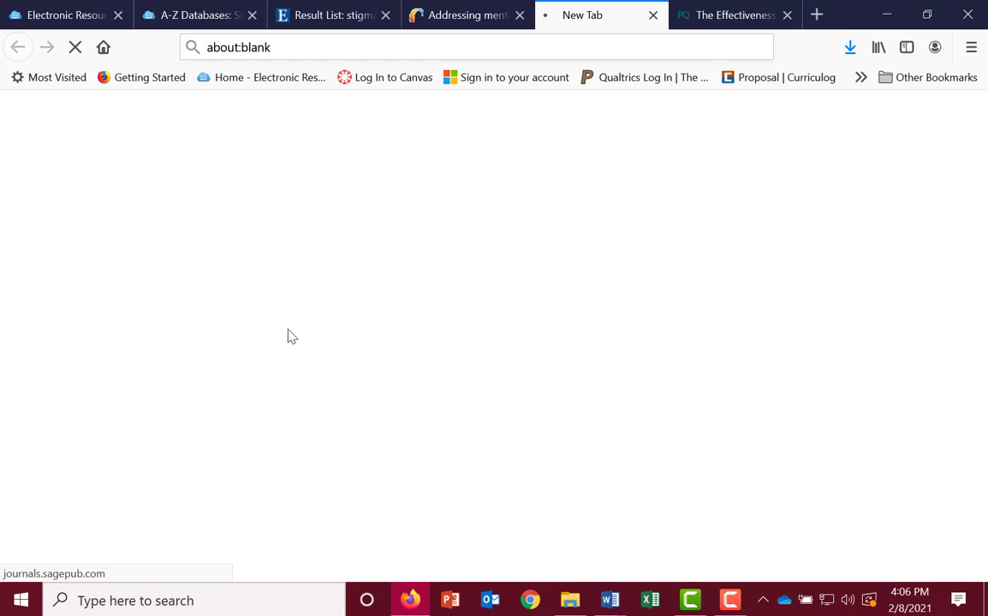
# Step: Return to the result list and copy the fifth result's journal title, Clinical Child Psychology & Psychiatry
pyautogui.click(346, 17)
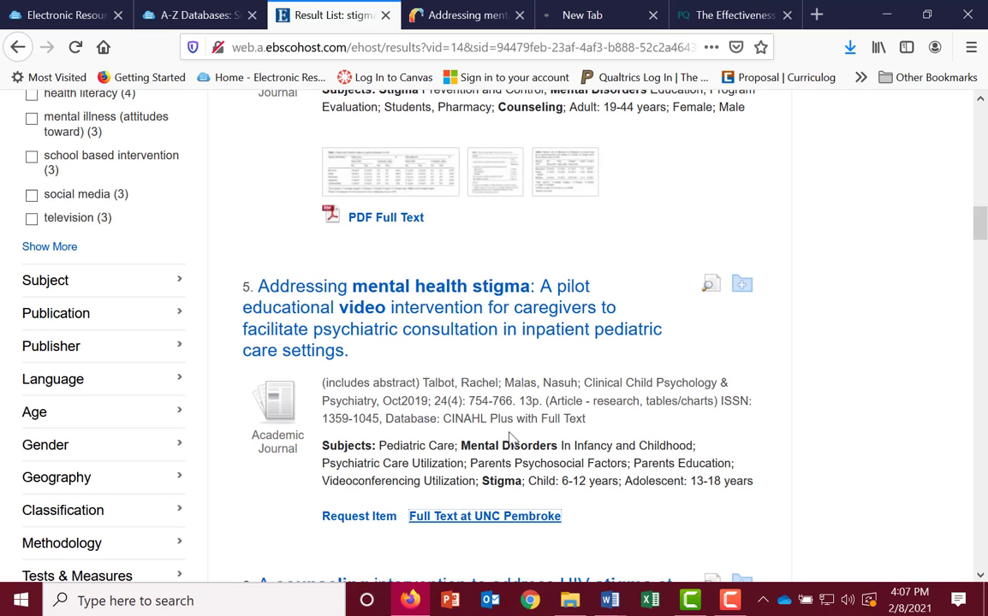
pyautogui.moveTo(591, 382); pyautogui.dragTo(376, 401)
pyautogui.hotkey('ctrl', 'c')
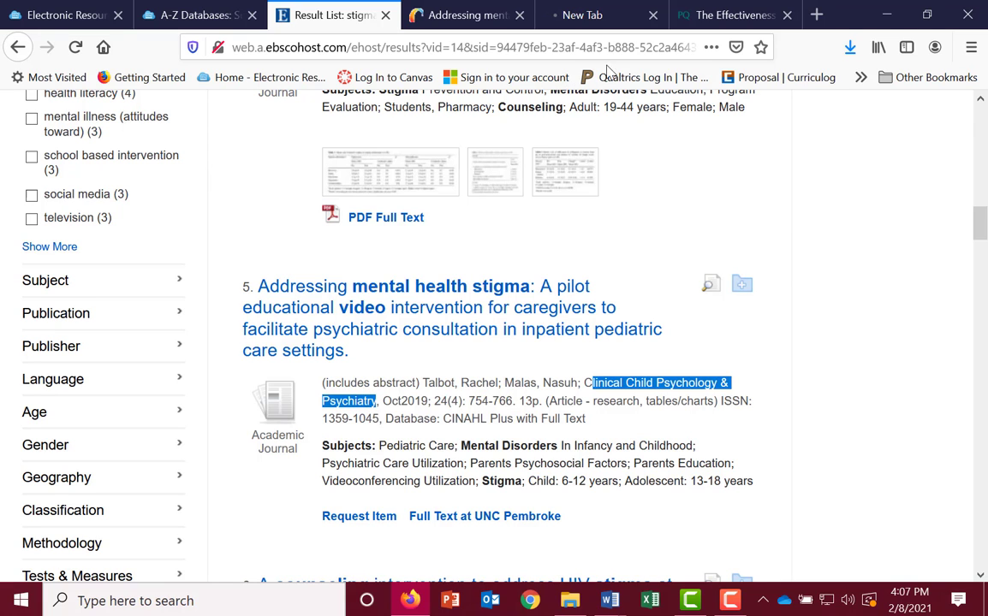
# Step: Open the library home page in a new browser tab and go to Primo's Journal Search
pyautogui.click(816, 15)
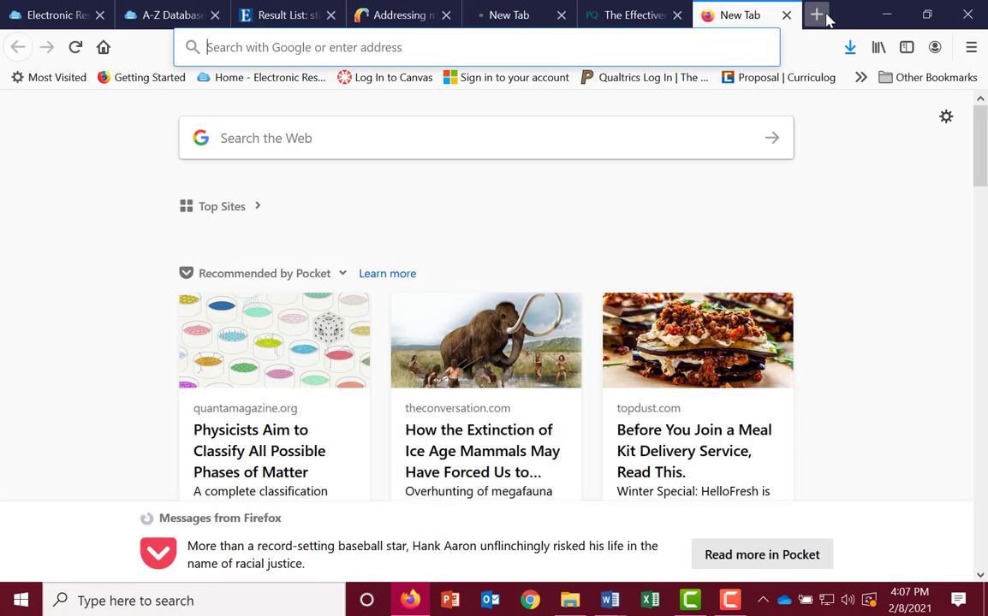
pyautogui.click(103, 46)
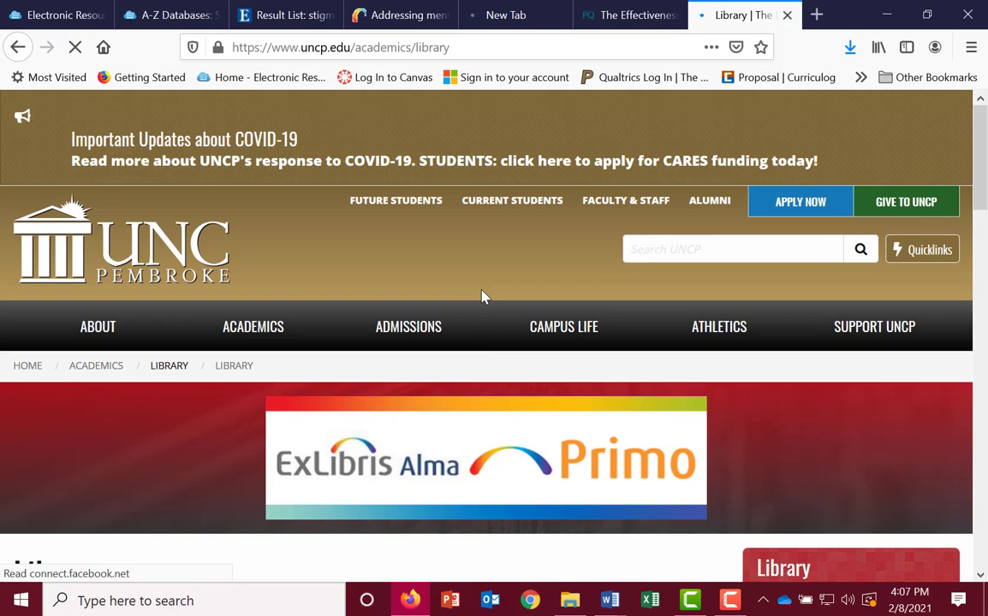
pyautogui.click(546, 471)
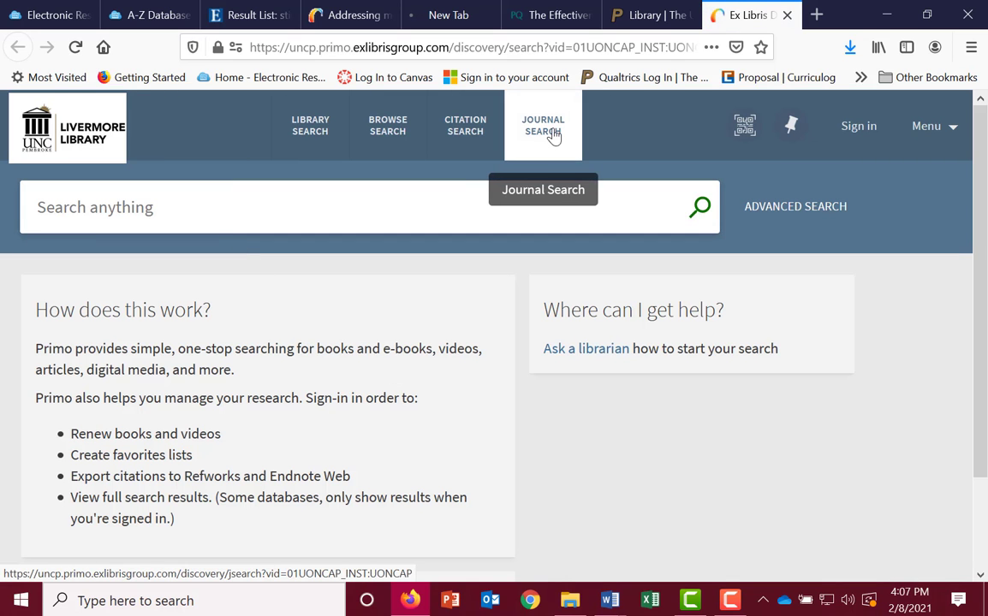
pyautogui.click(553, 133)
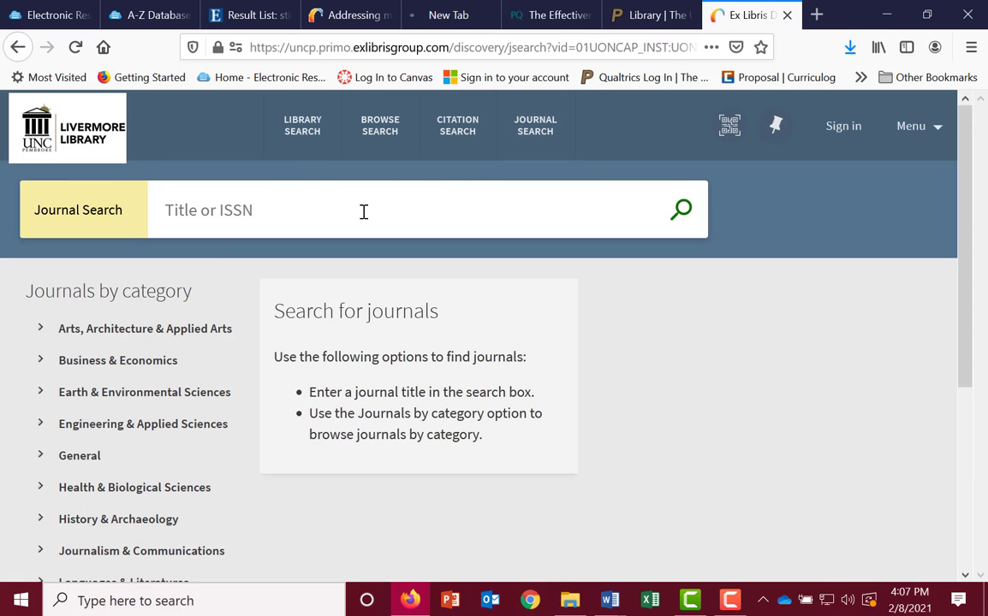
# Step: Search for the journal using the copied title, correct its spelling, and choose the suggestion "Clinical child psychology and psychiatry."
pyautogui.hotkey('ctrl', 'v')
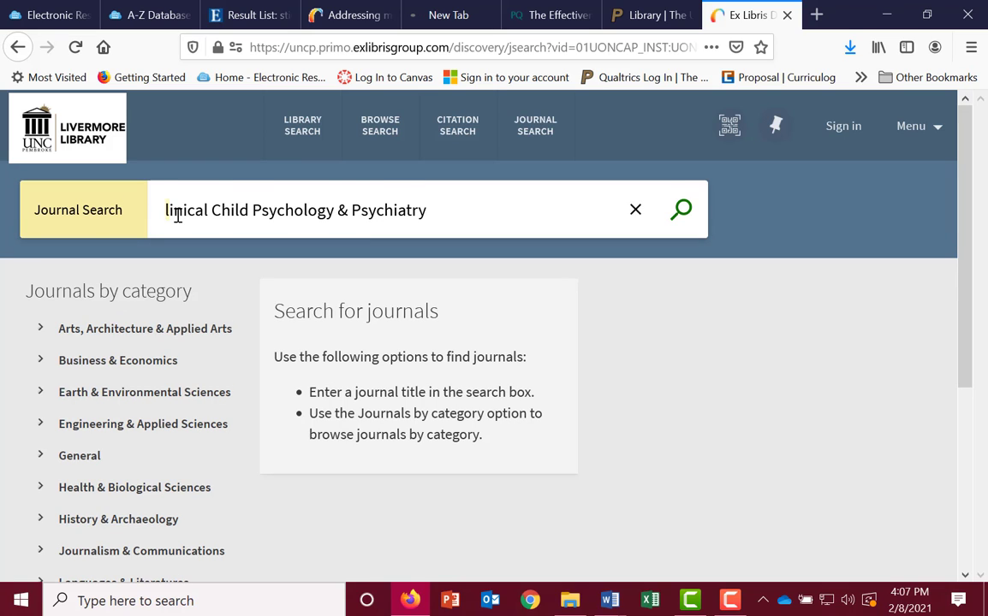
pyautogui.write('C')
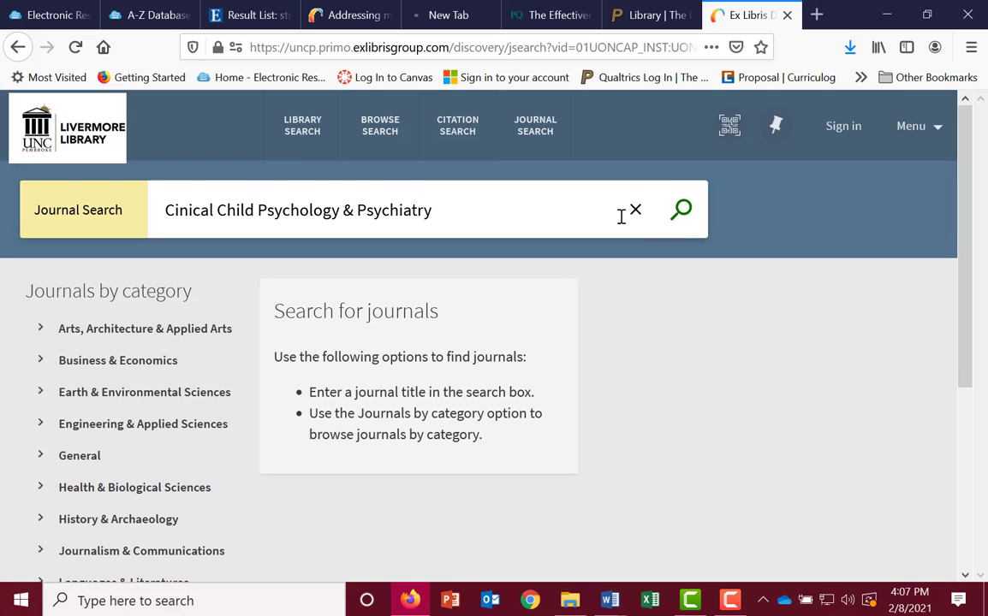
pyautogui.click(682, 211)
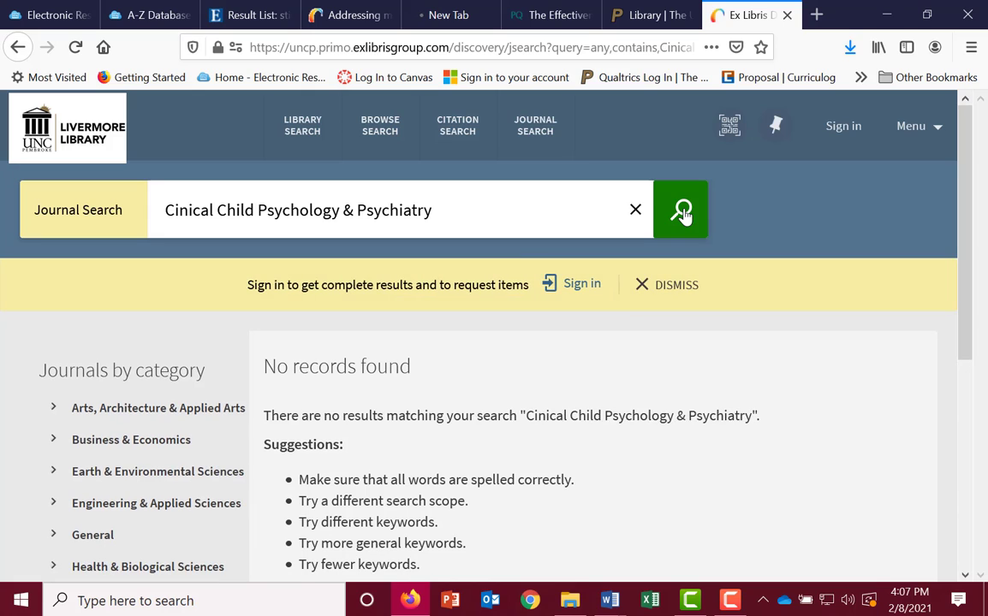
pyautogui.click(175, 211)
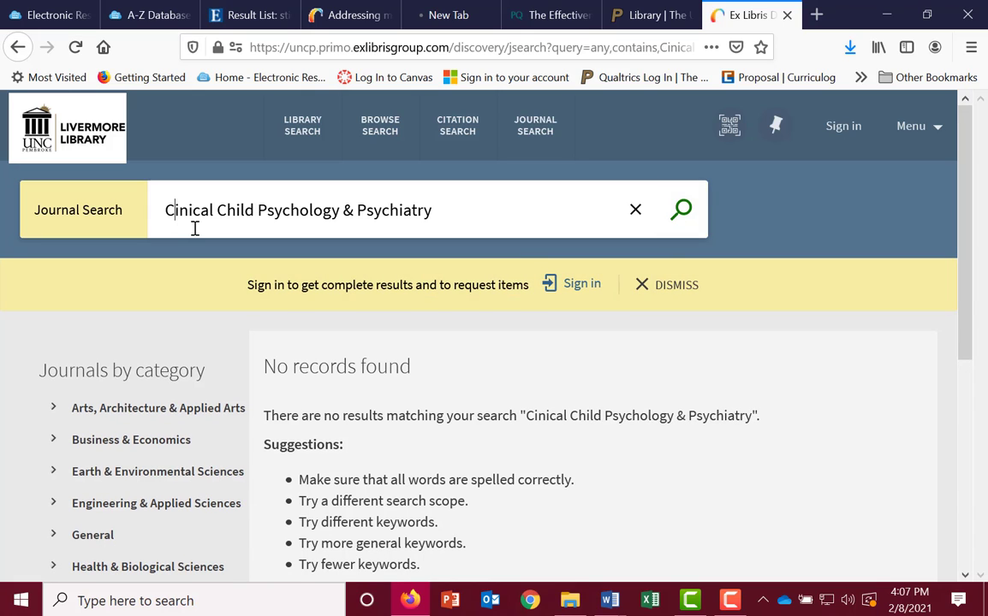
pyautogui.write('l')
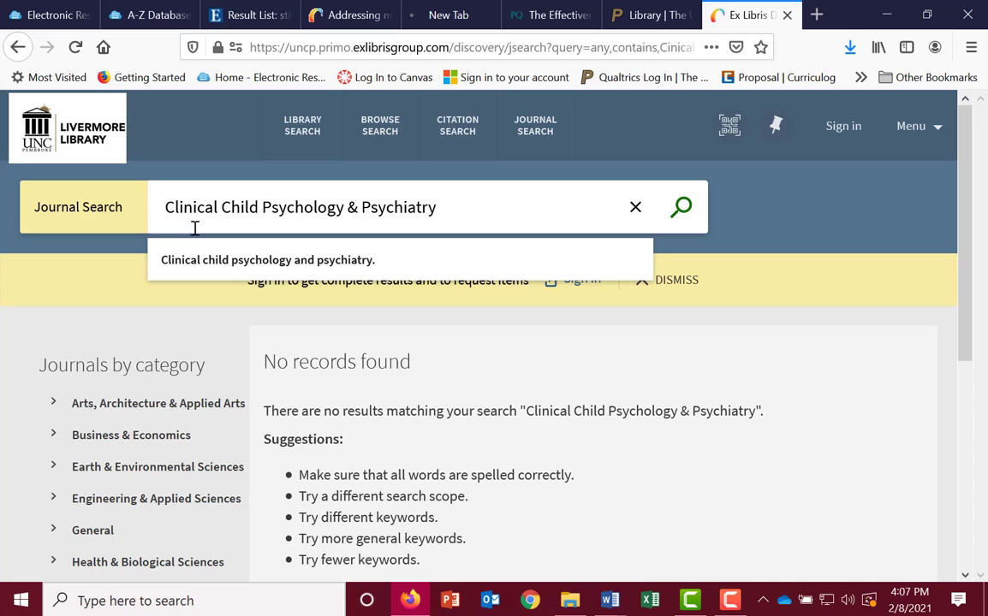
pyautogui.click(359, 273)
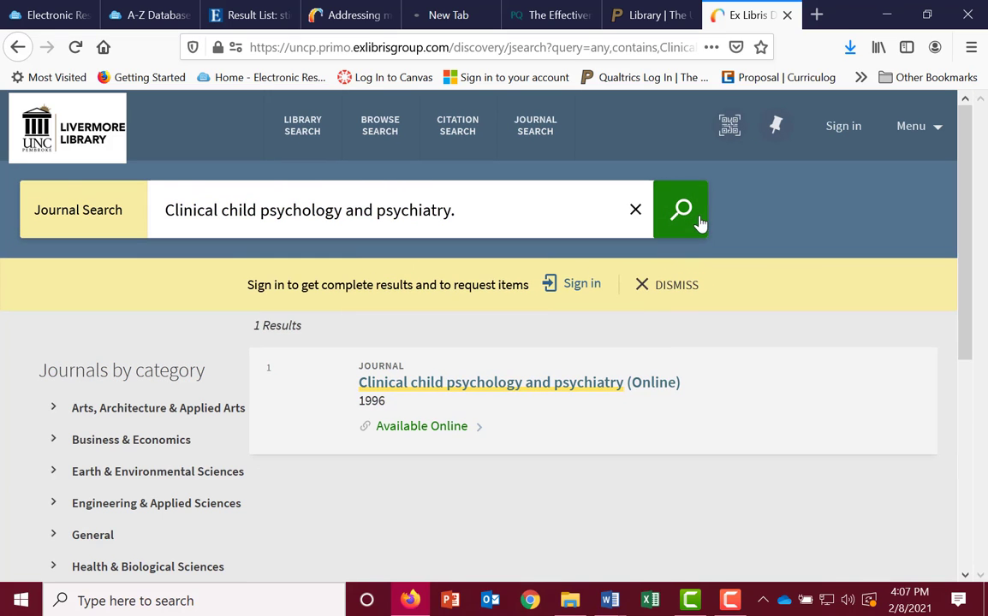
# Step: Open the record for the online journal Clinical child psychology and psychiatry and access it through Sage Journals Deep Backfile
pyautogui.click(567, 396)
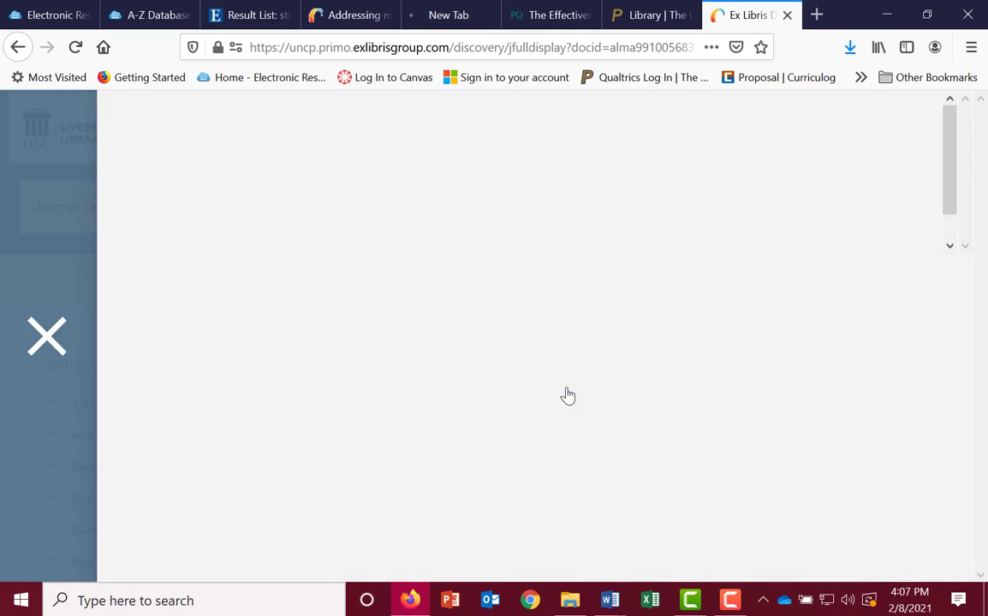
pyautogui.scroll(-3, 570, 395)
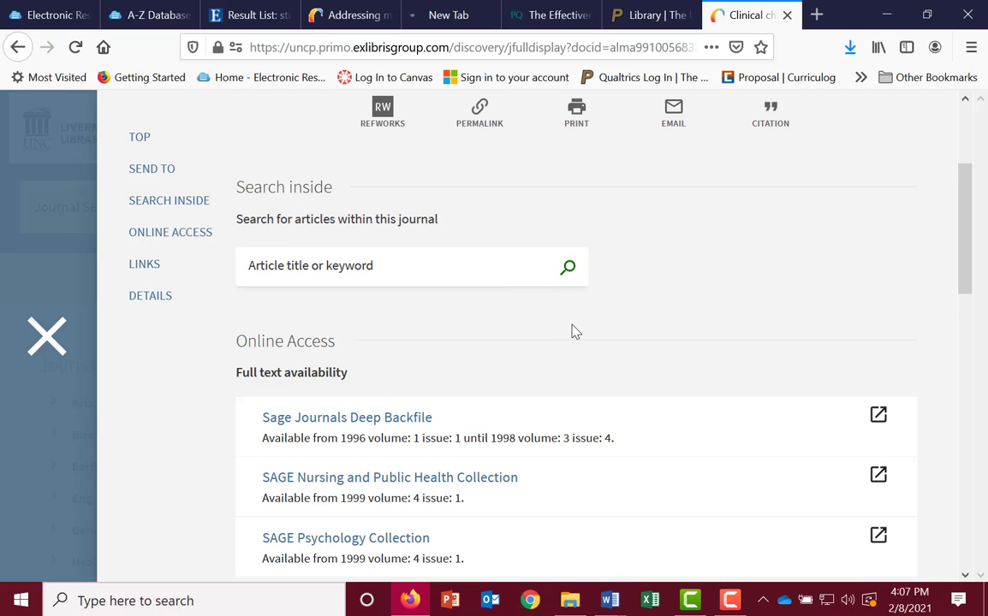
pyautogui.scroll(-2, 574, 331)
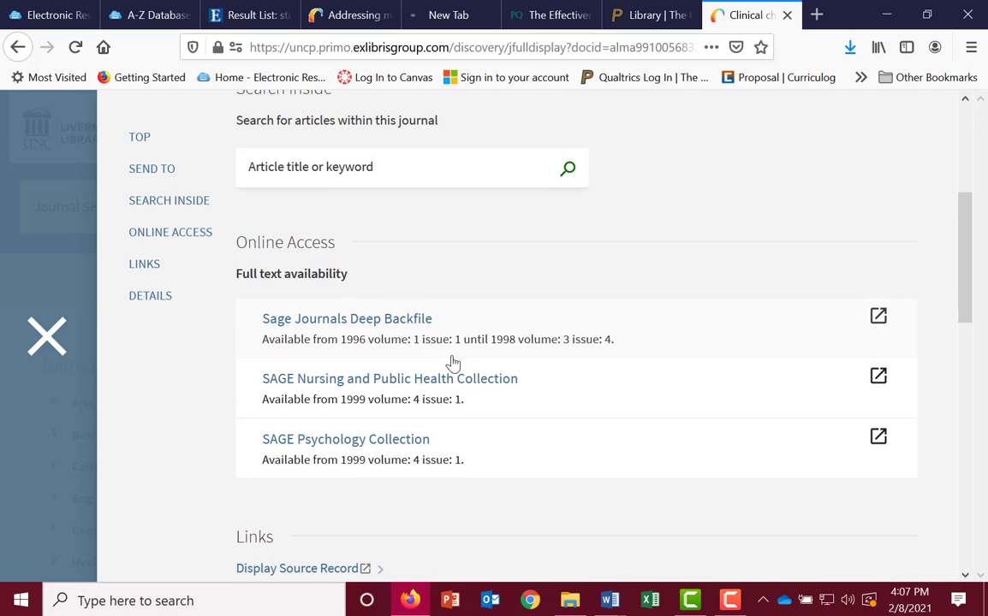
pyautogui.click(386, 323)
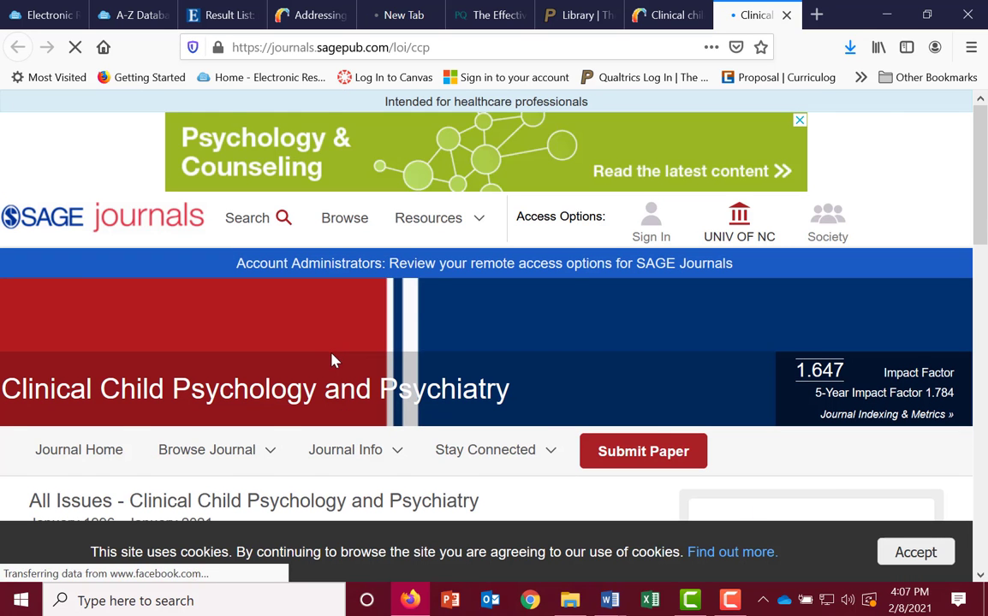
# Step: Check the journal's issue coverage against the date, volume and issue in the fifth result's citation
pyautogui.scroll(-2, 330, 359)
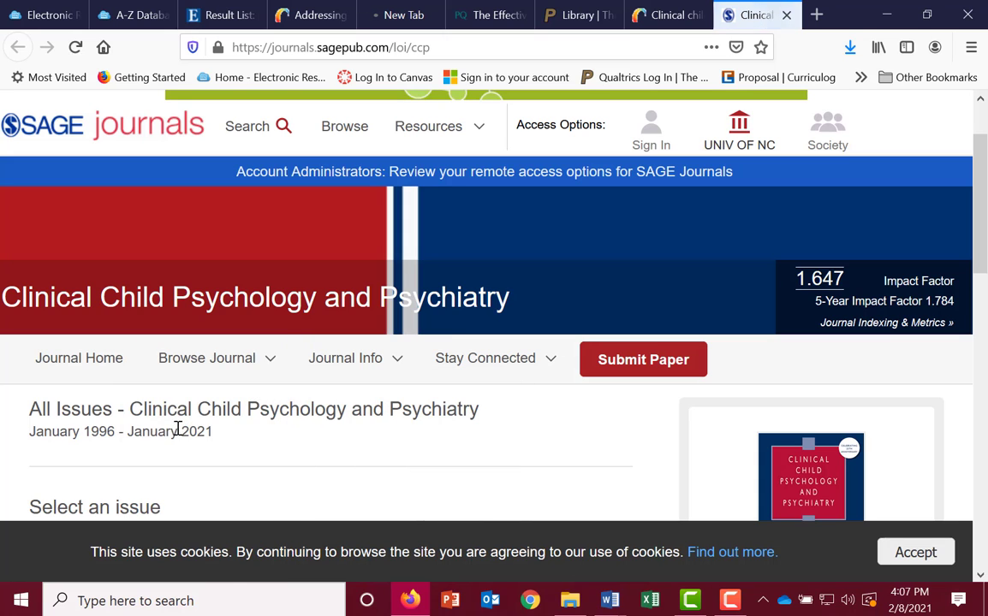
pyautogui.click(225, 23)
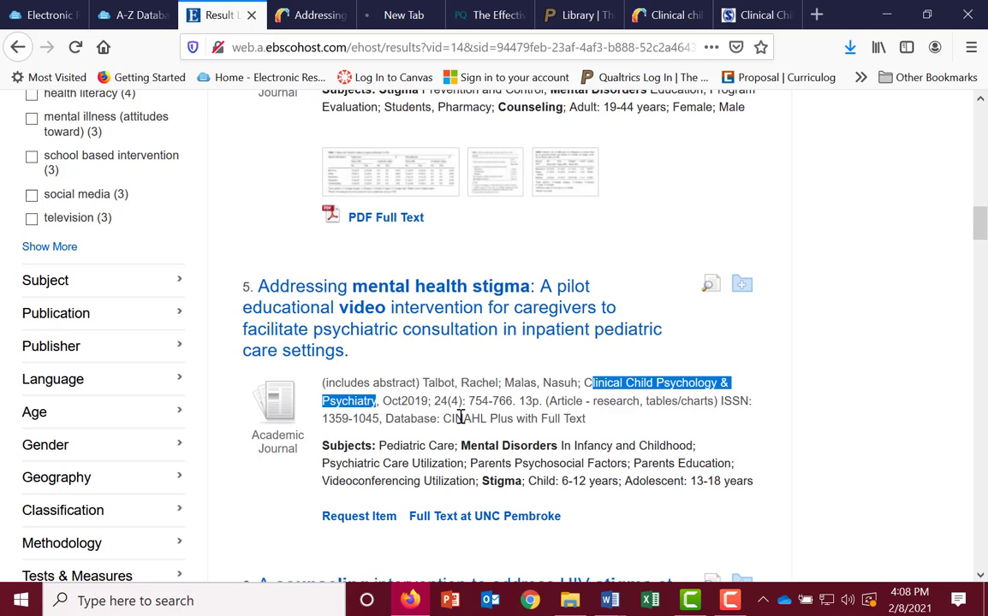
pyautogui.click(754, 15)
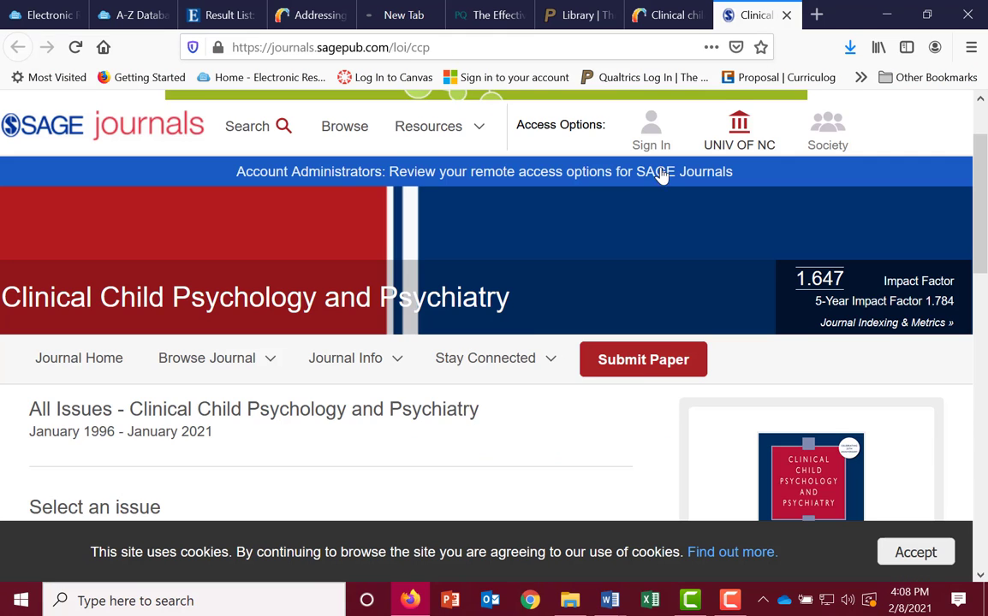
# Step: Expand the 2010 - 2019 issues and open Volume 24, Issue 4, October 2019
pyautogui.scroll(-5, 403, 423)
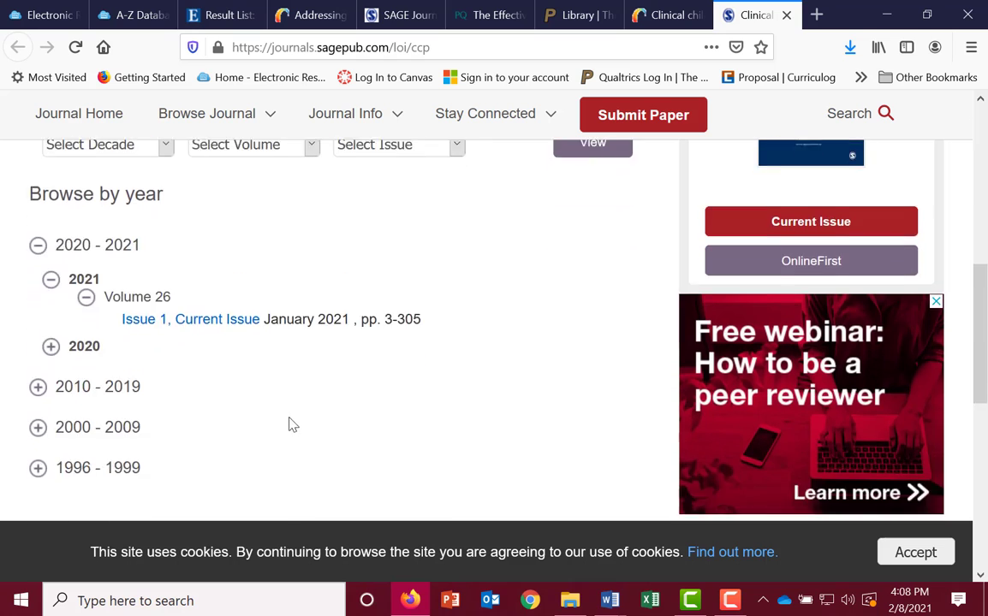
pyautogui.scroll(-3, 289, 425)
pyautogui.click(49, 259)
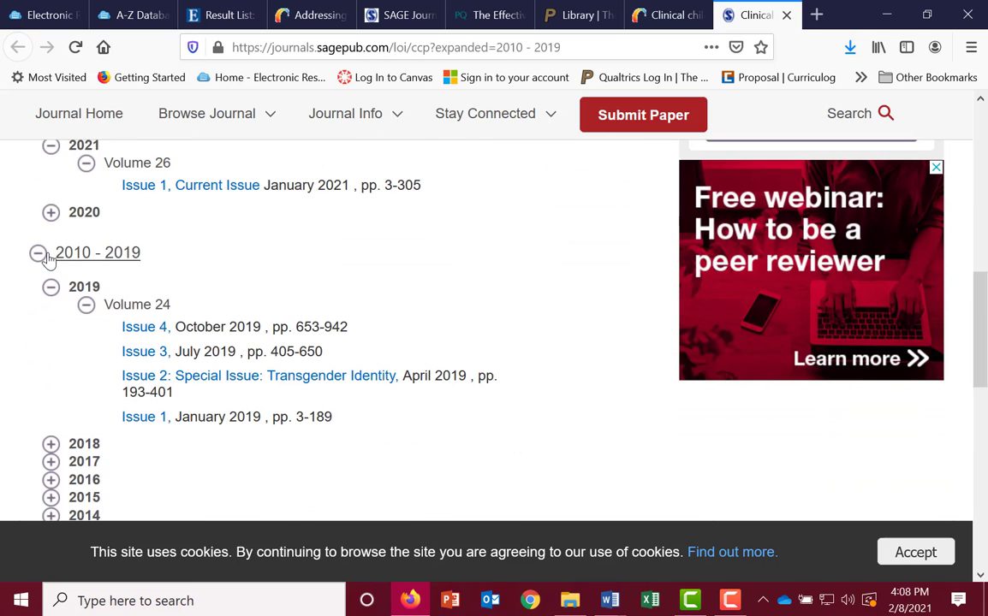
pyautogui.click(149, 332)
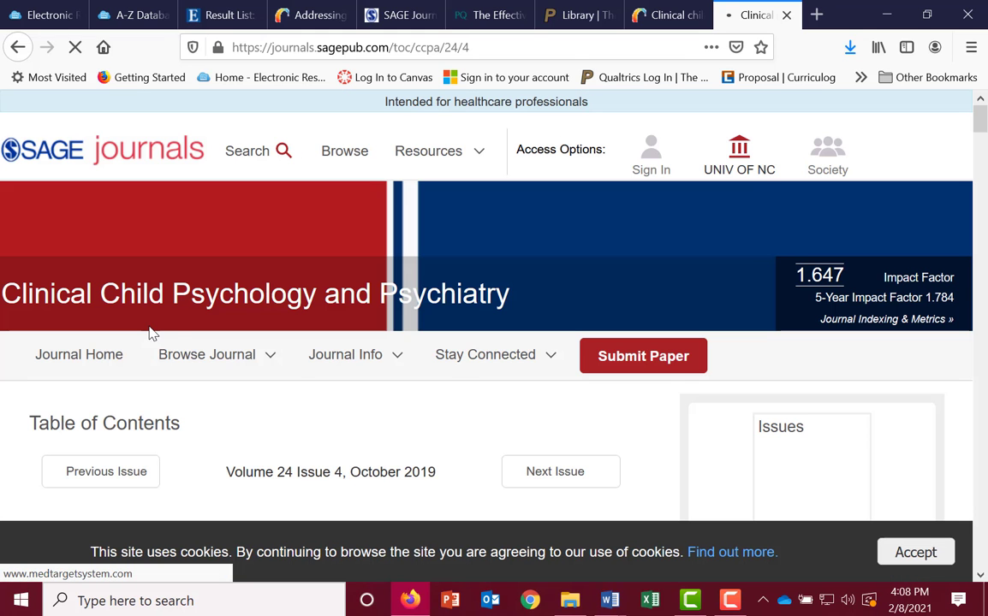
# Step: Look through the Volume 24, Issue 4 table of contents for the article, checking the fifth EBSCOhost result's citation for its page numbers
pyautogui.scroll(-3, 274, 358)
pyautogui.scroll(-3, 384, 347)
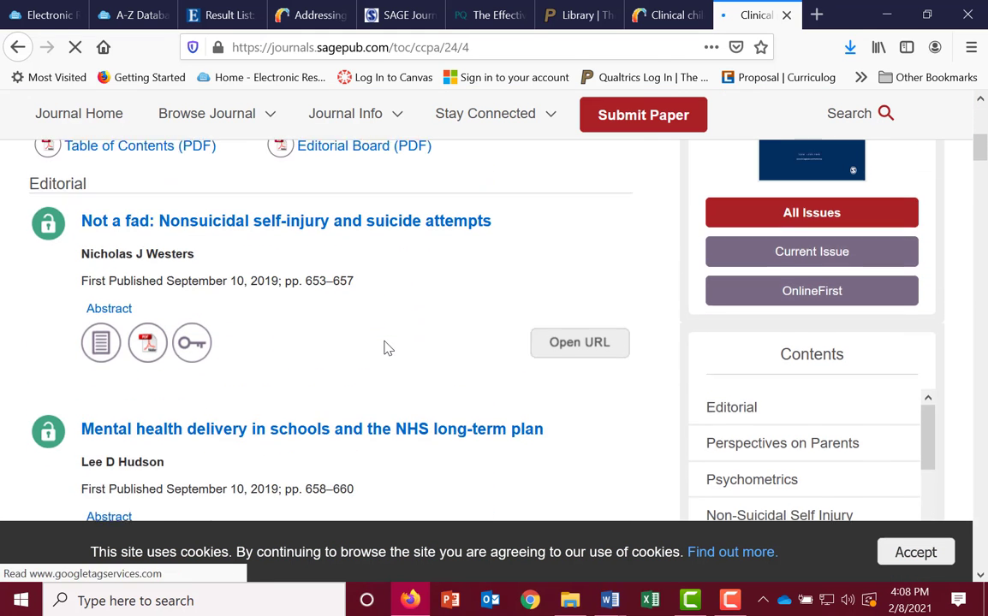
pyautogui.scroll(-3, 384, 347)
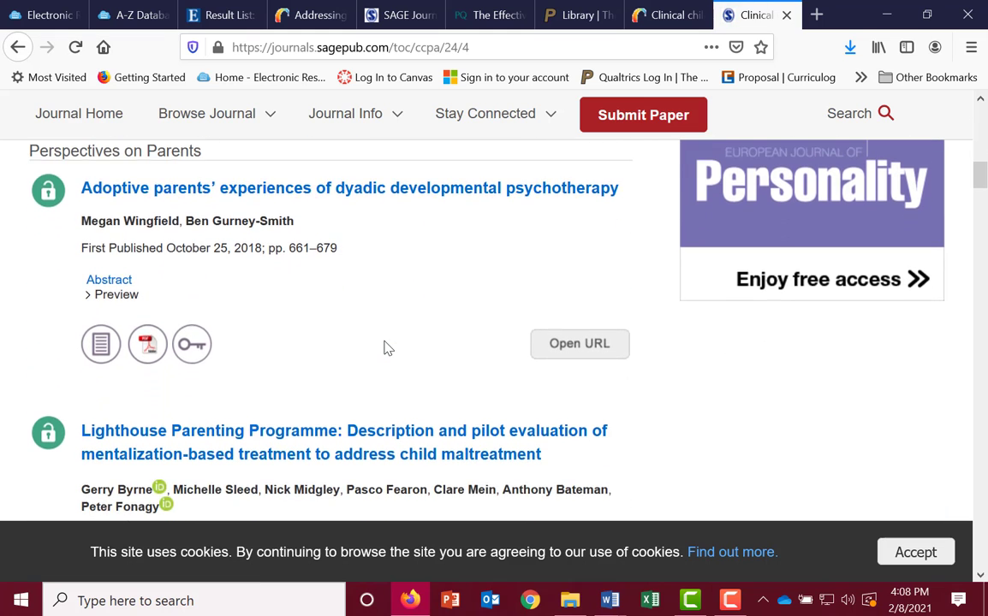
pyautogui.scroll(-4, 385, 347)
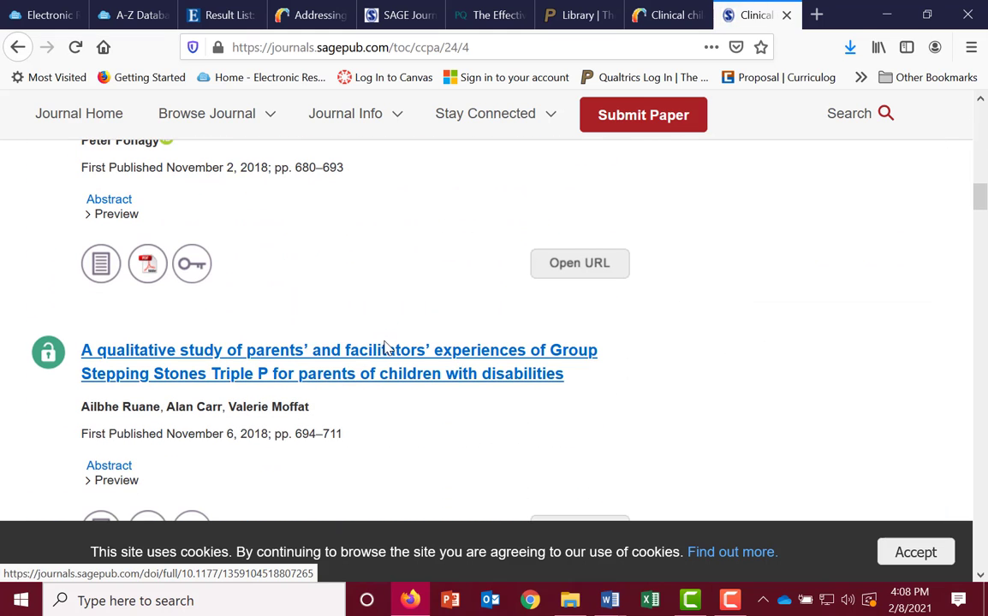
pyautogui.scroll(-2, 384, 347)
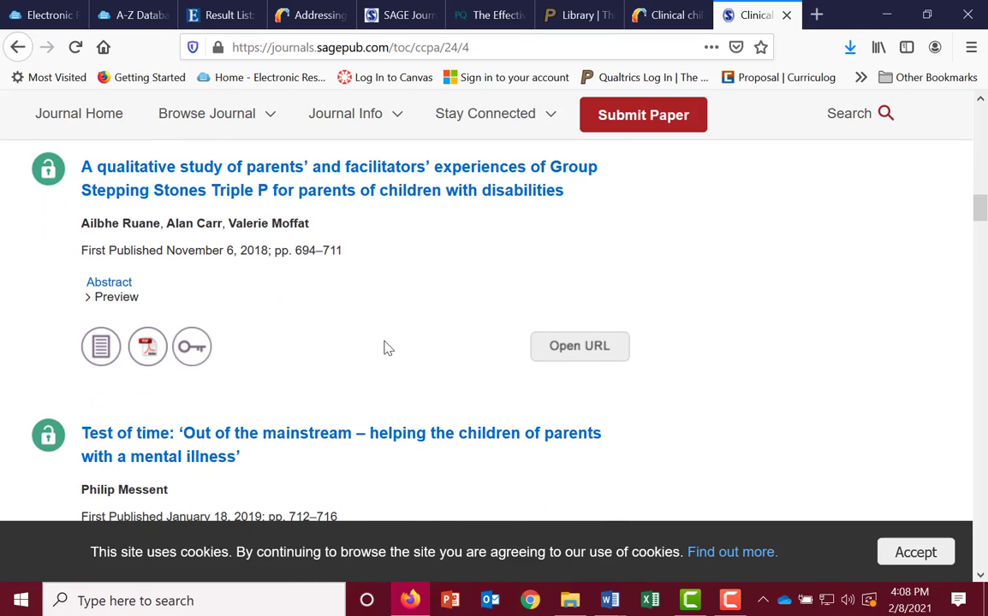
pyautogui.scroll(-3, 385, 347)
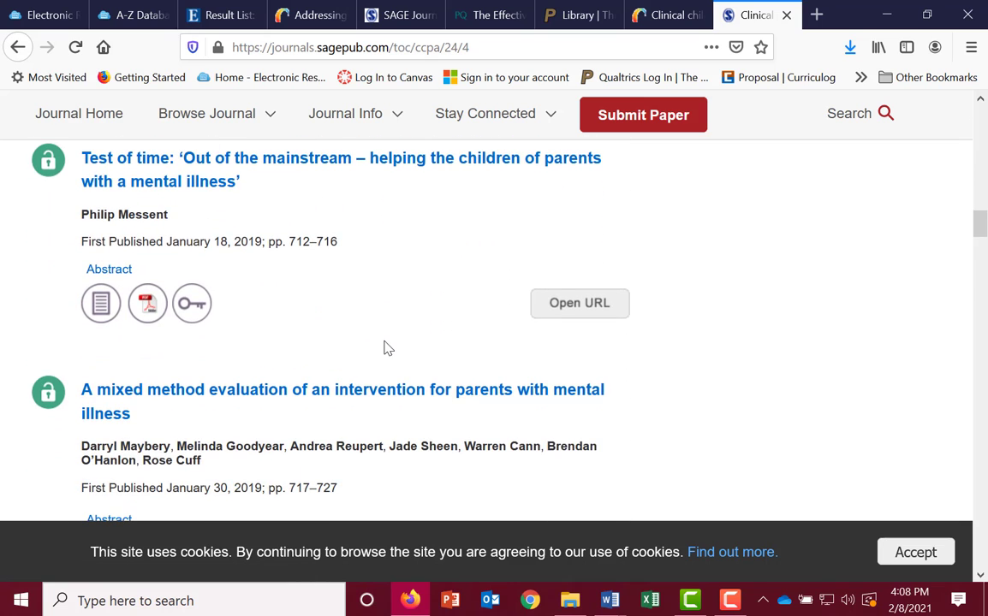
pyautogui.scroll(-3, 384, 346)
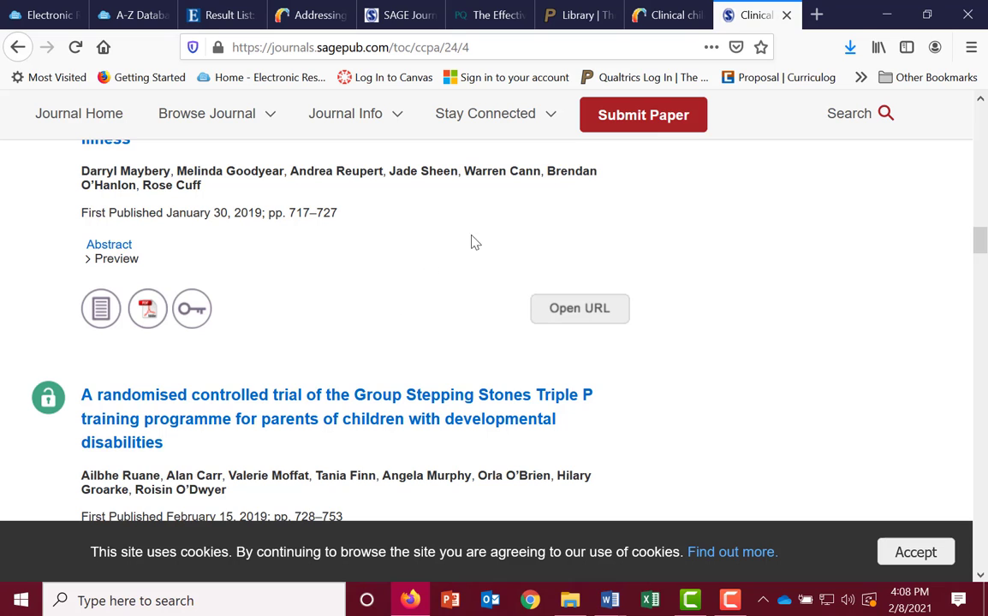
pyautogui.click(232, 18)
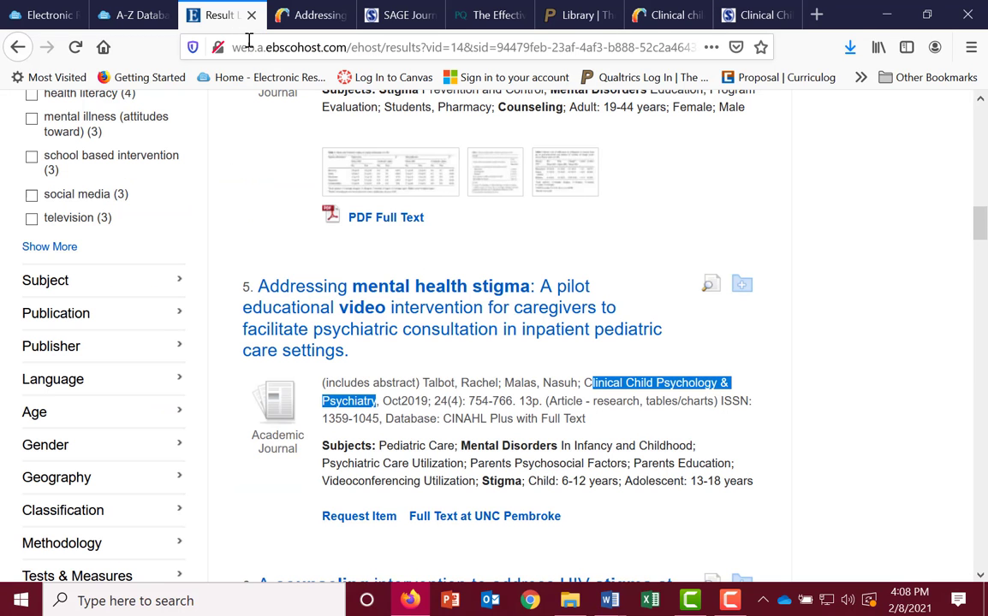
pyautogui.click(759, 15)
# Step: Open the PDF of "Addressing mental health stigma: A pilot educational video intervention" on pages 754–766, and close it after viewing
pyautogui.scroll(-3, 575, 279)
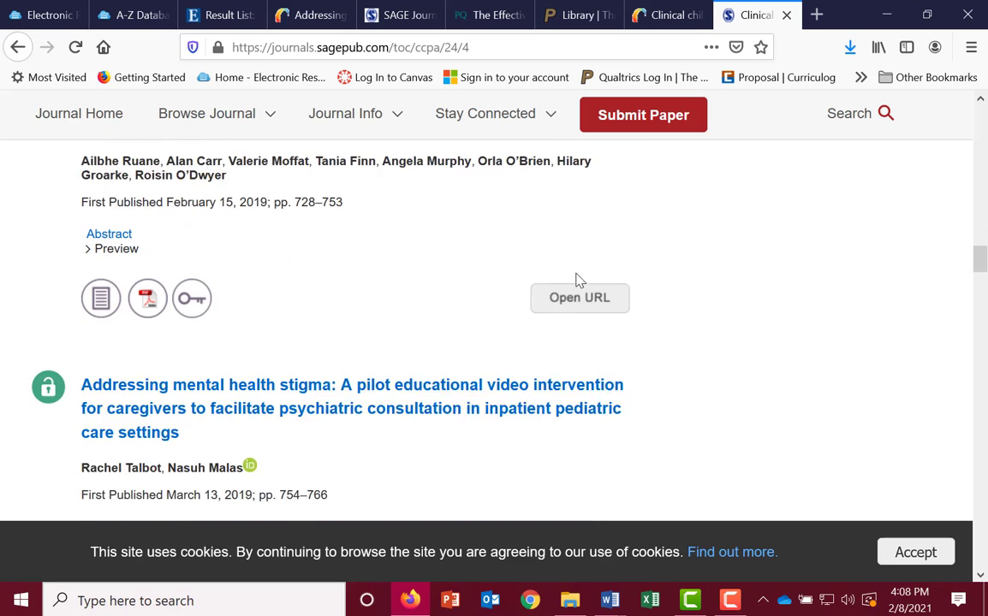
pyautogui.scroll(-1, 513, 300)
pyautogui.scroll(-2, 346, 328)
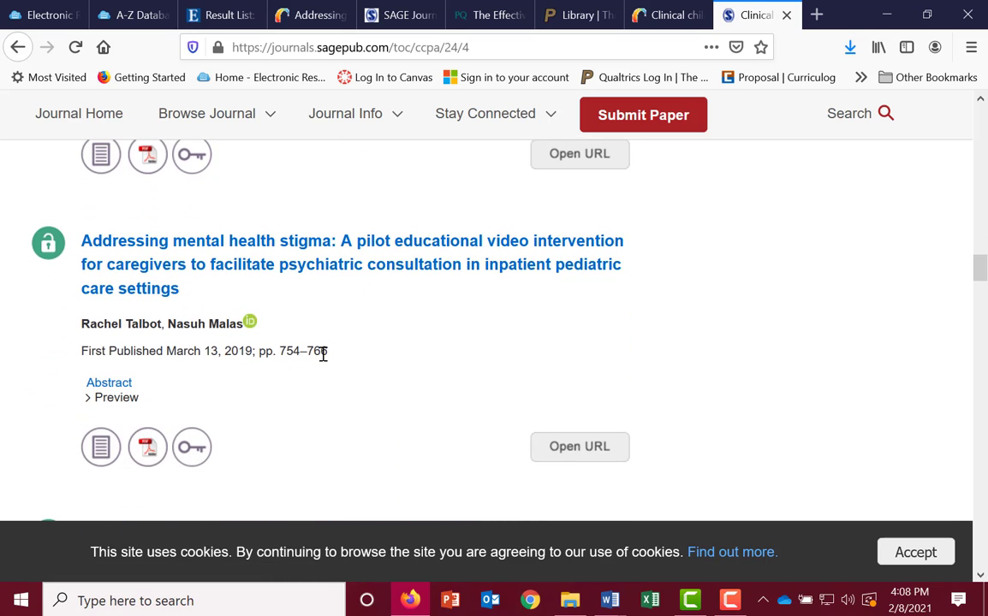
pyautogui.click(151, 446)
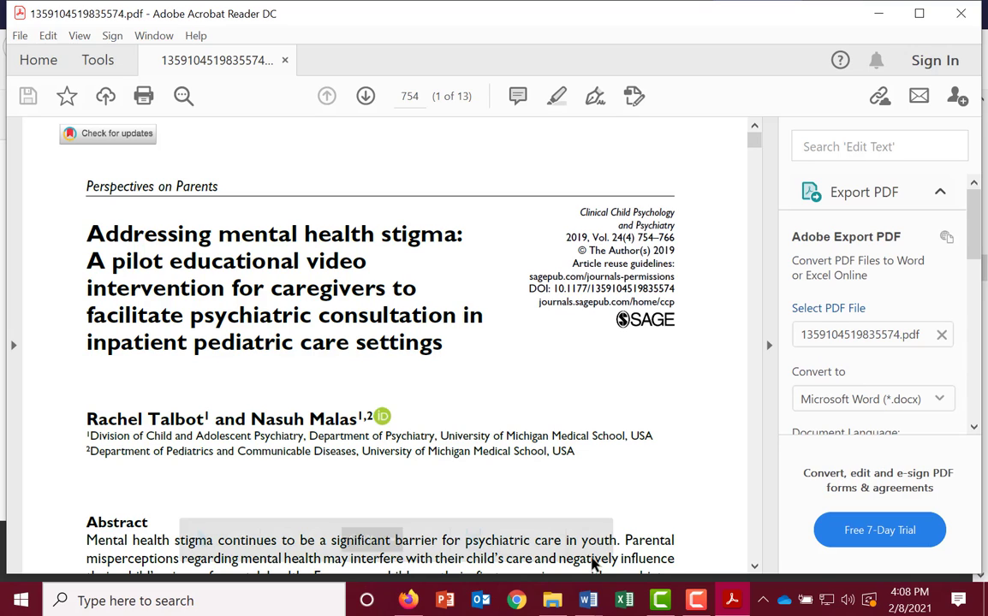
pyautogui.click(960, 13)
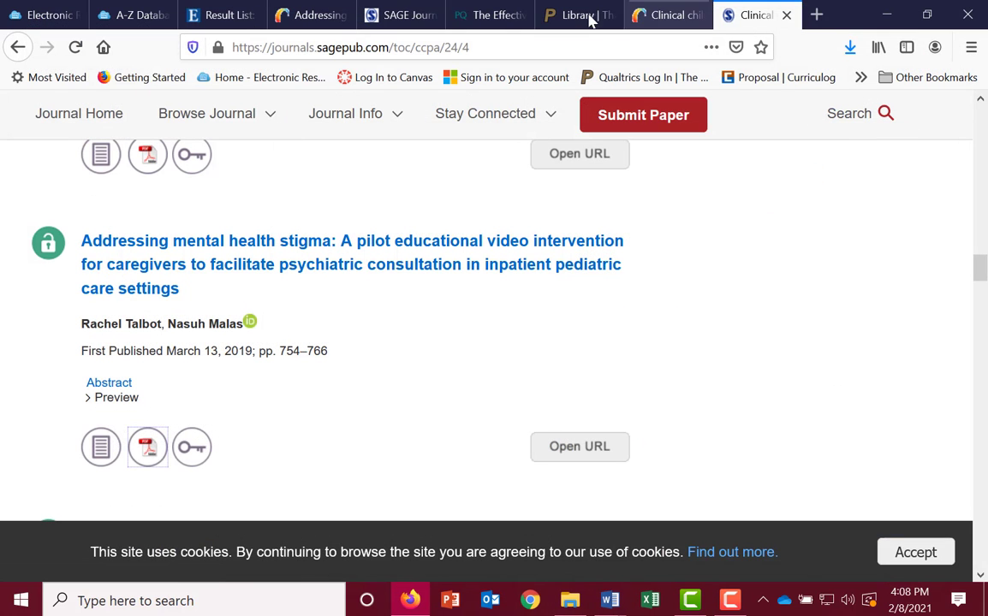
# Step: Return to the EBSCOhost results, open the fifth article's detailed record, and bring up its e-mail form
pyautogui.click(192, 21)
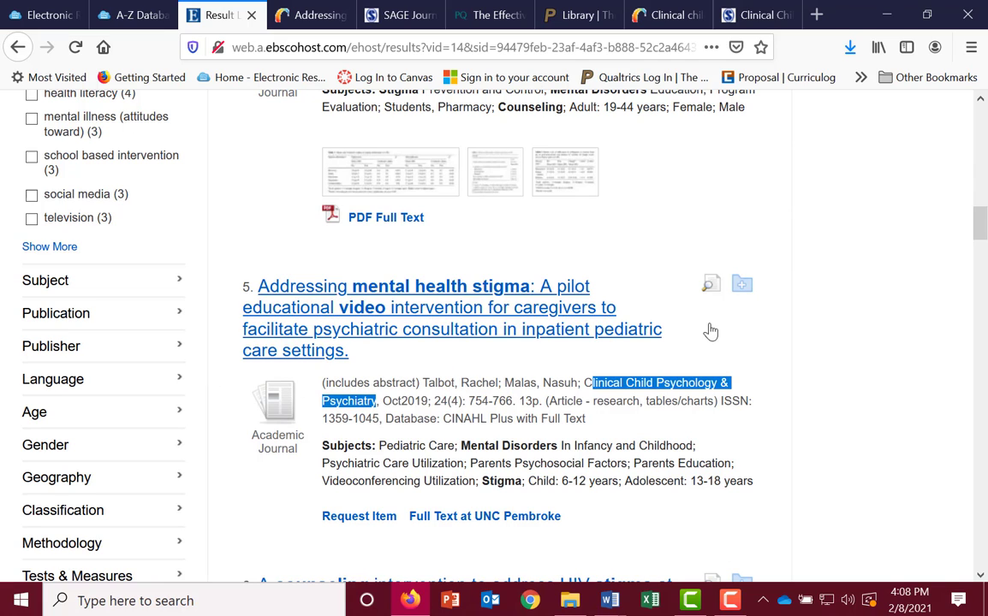
pyautogui.click(536, 300)
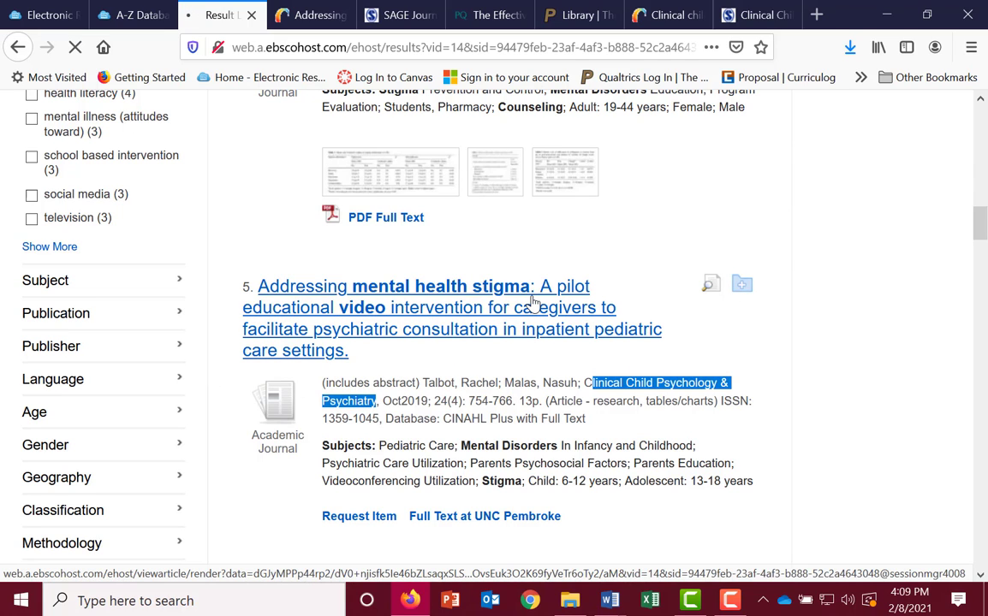
pyautogui.scroll(-3, 856, 381)
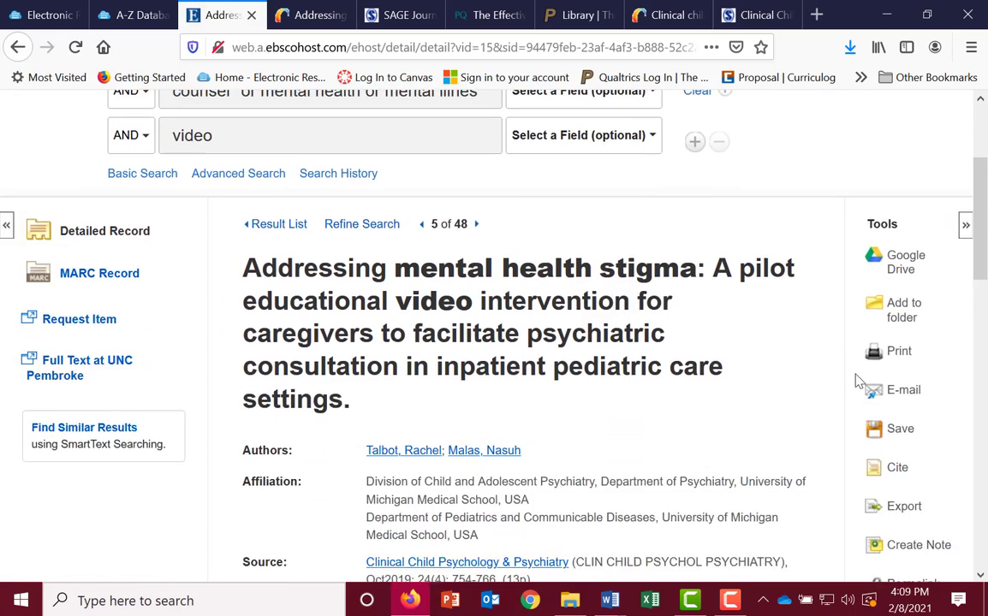
pyautogui.scroll(-1, 856, 381)
pyautogui.click(908, 308)
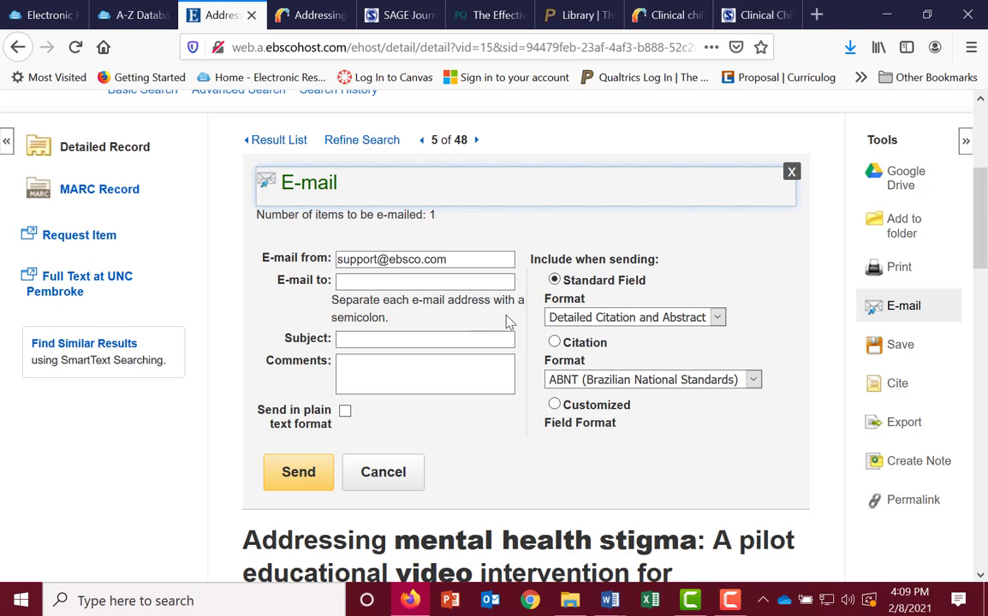
# Step: Request the article through interlibrary loan from its record and log on to ILLiad with the prefilled credentials
pyautogui.scroll(3, 507, 321)
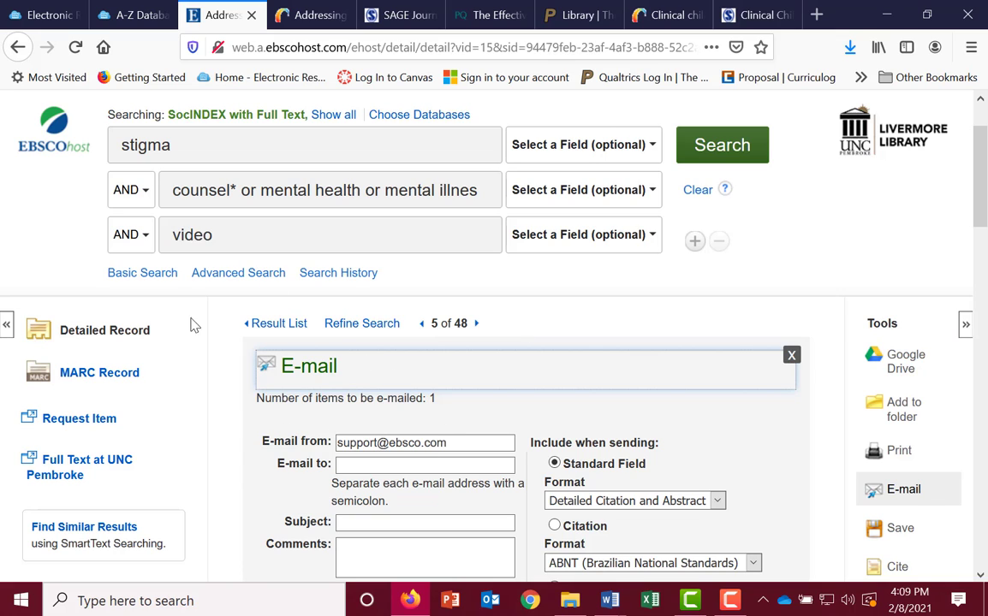
pyautogui.click(93, 420)
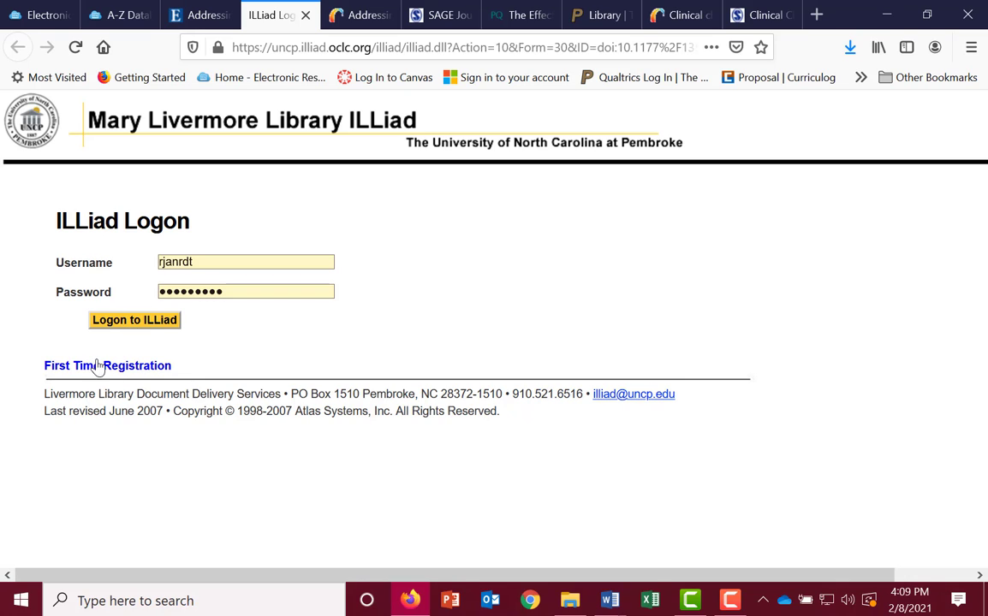
pyautogui.click(151, 329)
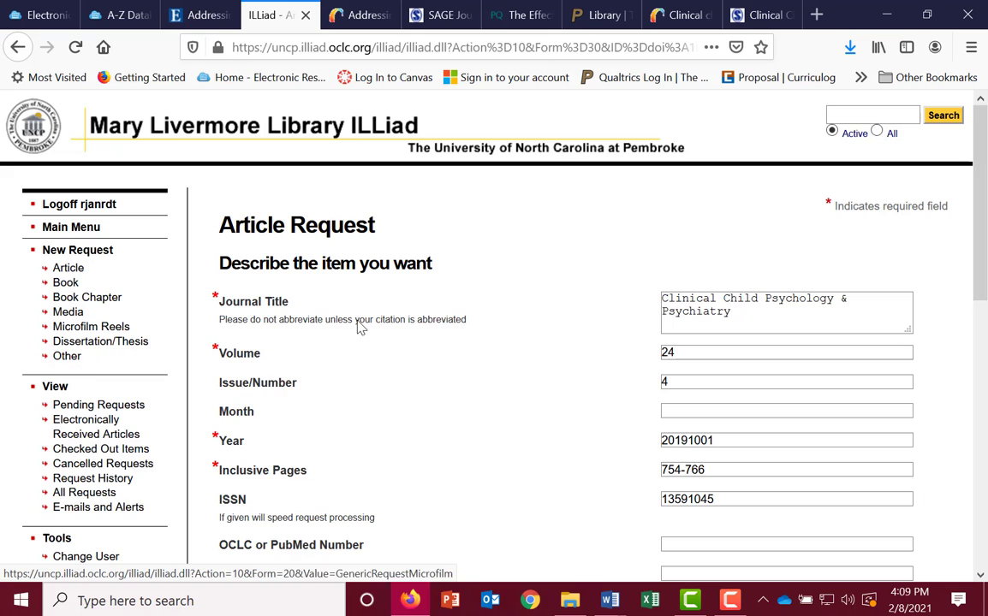
# Step: Review the prefilled Article Request form from the journal details through to the submission options
pyautogui.scroll(-5, 559, 296)
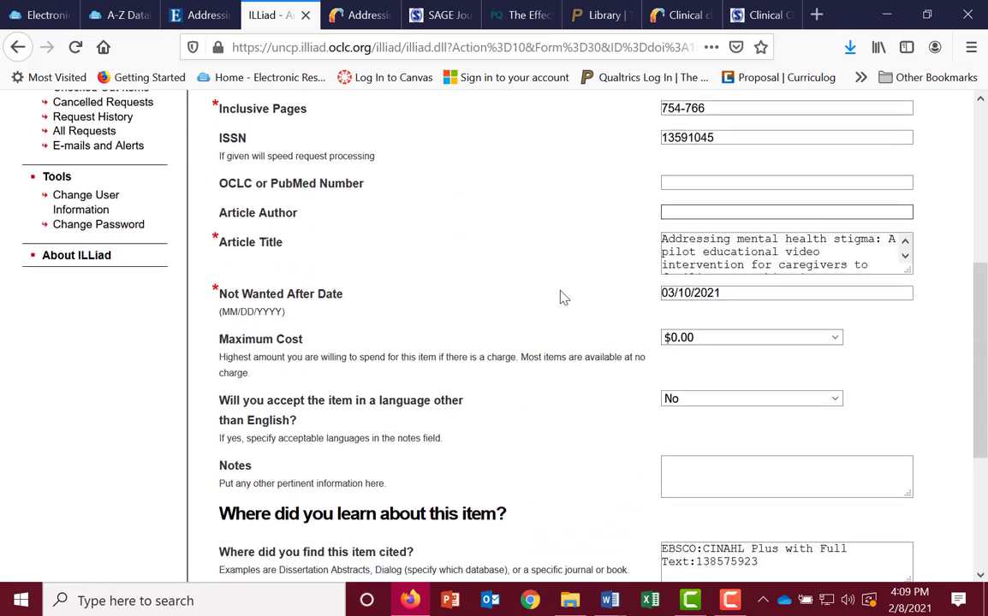
pyautogui.scroll(-2, 562, 297)
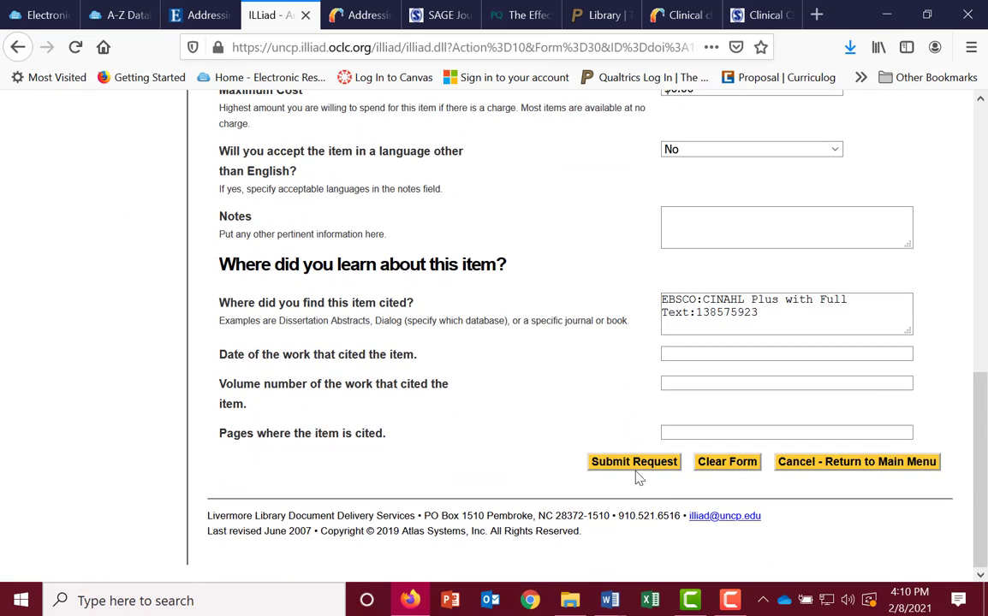
pyautogui.scroll(7, 452, 430)
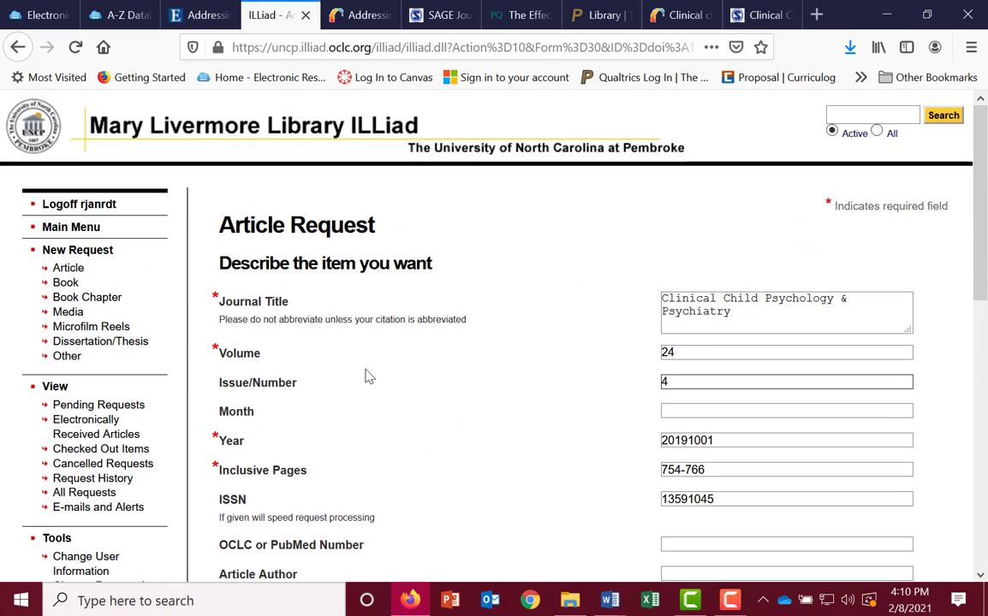
# Step: Open the ILLiad list of electronically received articles and look through its entries
pyautogui.click(73, 430)
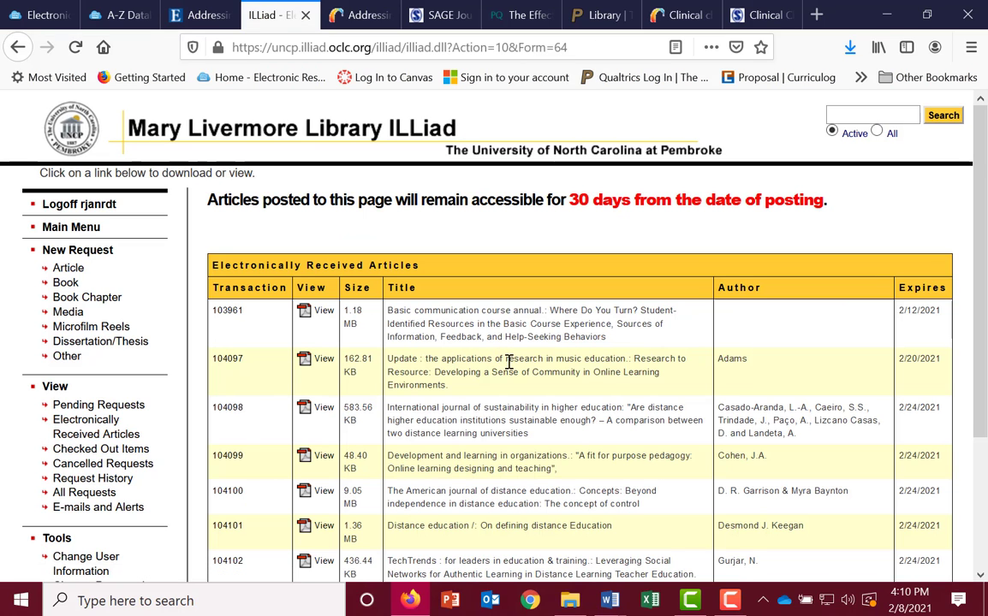
pyautogui.scroll(-5, 507, 363)
pyautogui.scroll(4, 496, 381)
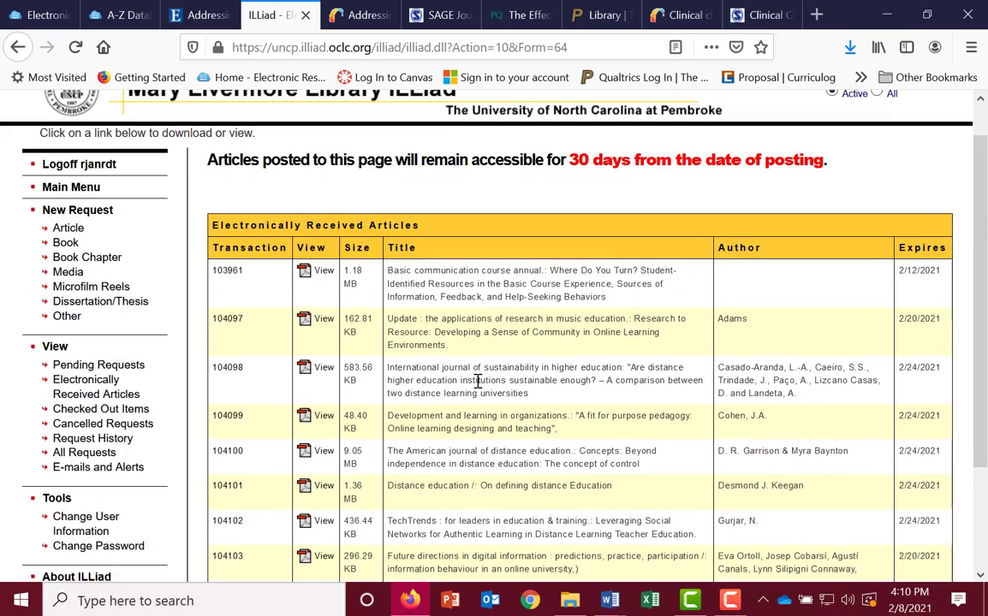
pyautogui.scroll(1, 488, 383)
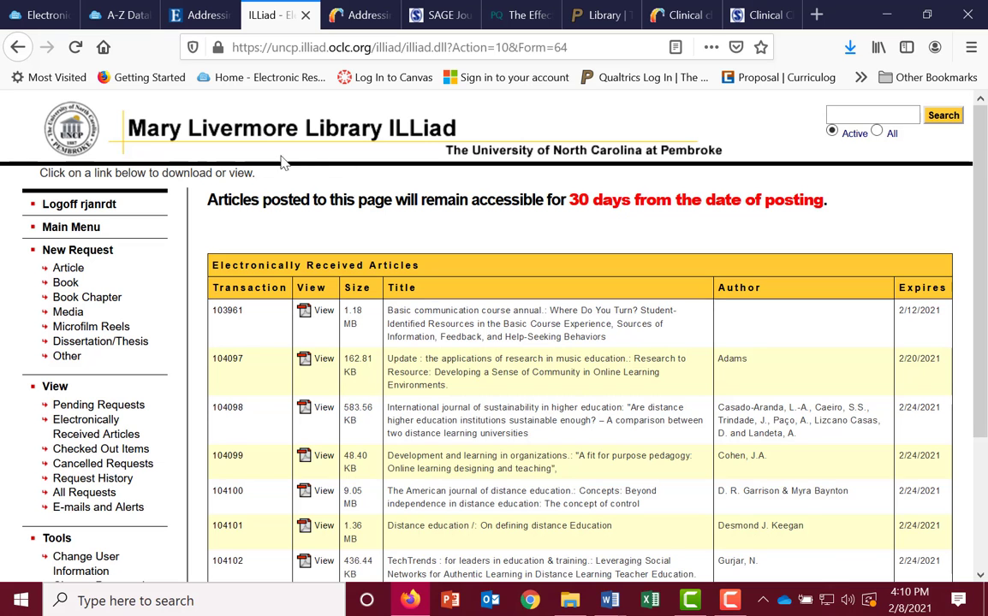
# Step: Return to the article's detailed record in EBSCOhost and close its e-mail form
pyautogui.click(199, 14)
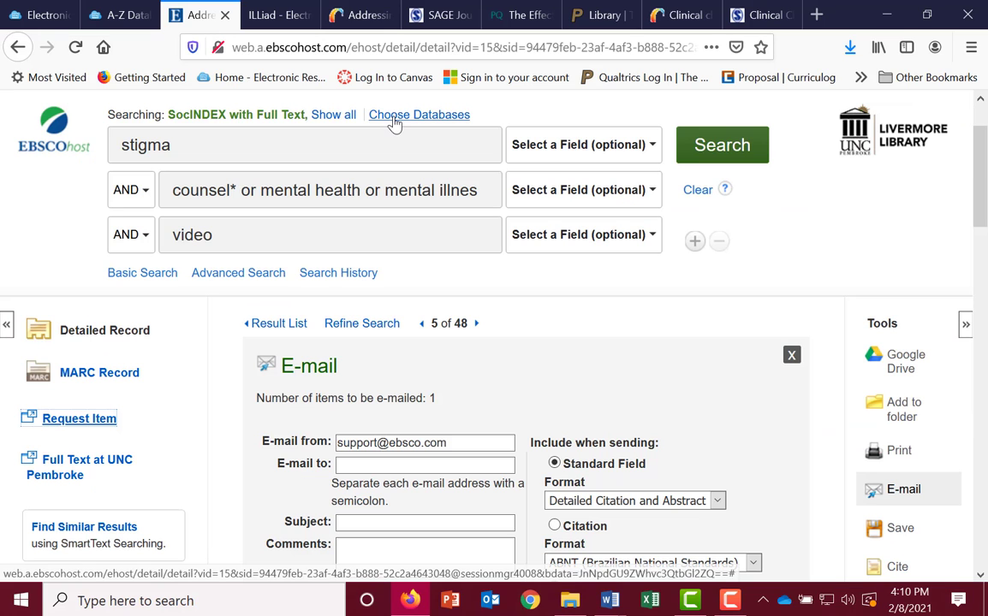
pyautogui.scroll(-2, 612, 286)
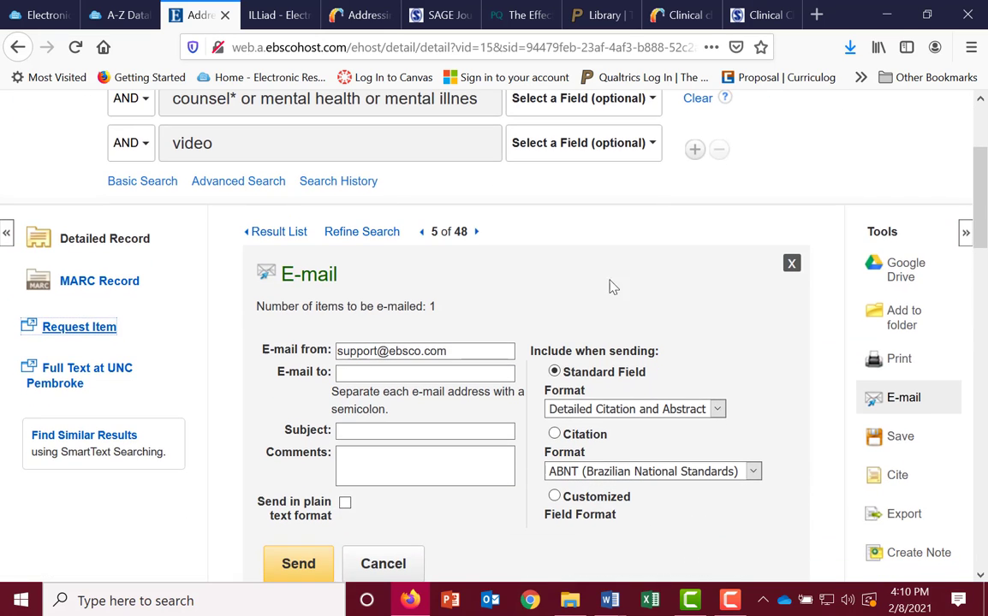
pyautogui.click(791, 263)
# Step: Examine the article record's source details, major and minor subjects, and abstract
pyautogui.scroll(-4, 566, 269)
pyautogui.scroll(-4, 563, 271)
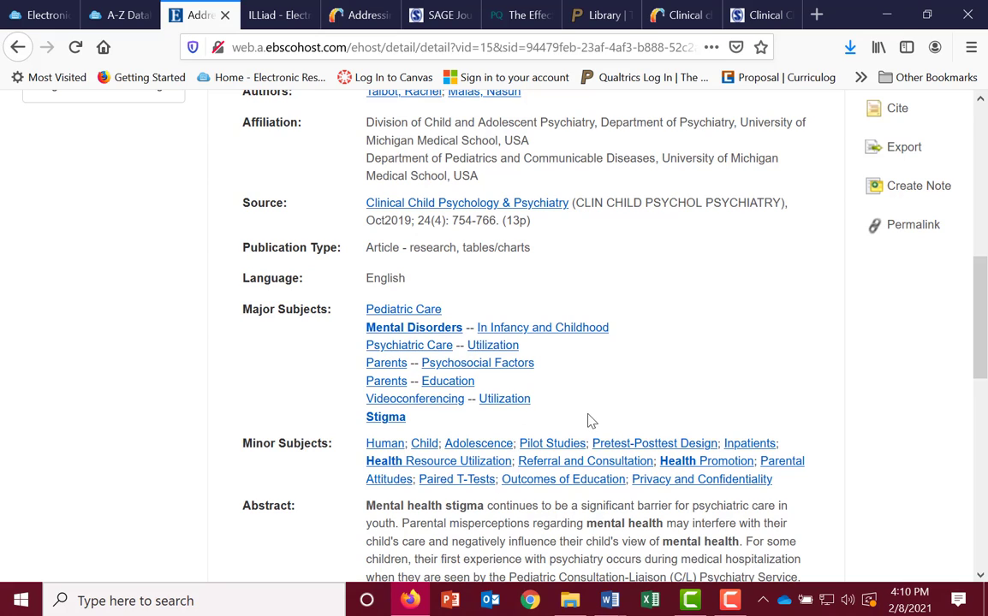
pyautogui.scroll(-2, 747, 465)
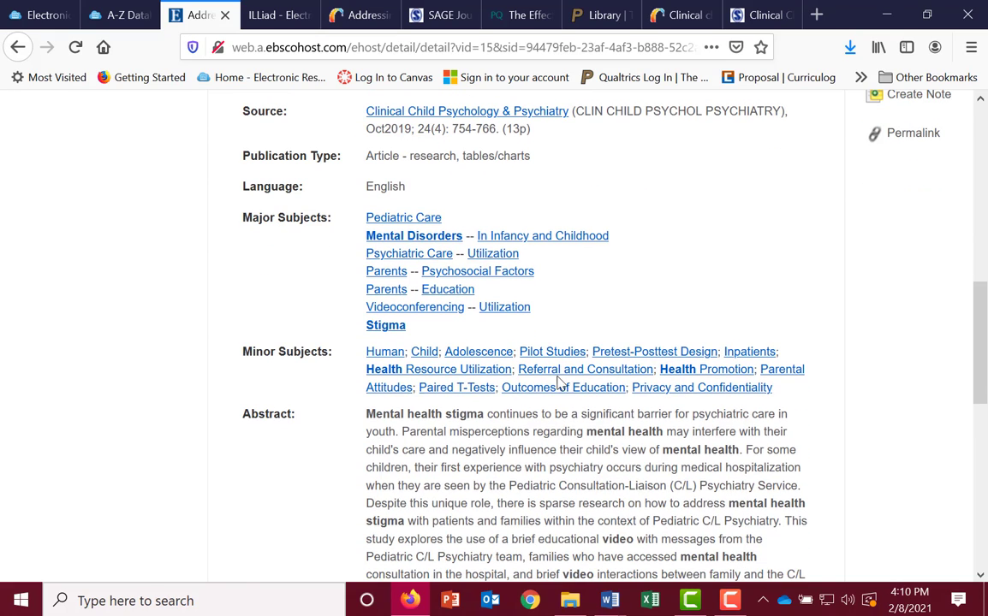
pyautogui.scroll(-4, 570, 382)
pyautogui.scroll(-3, 620, 355)
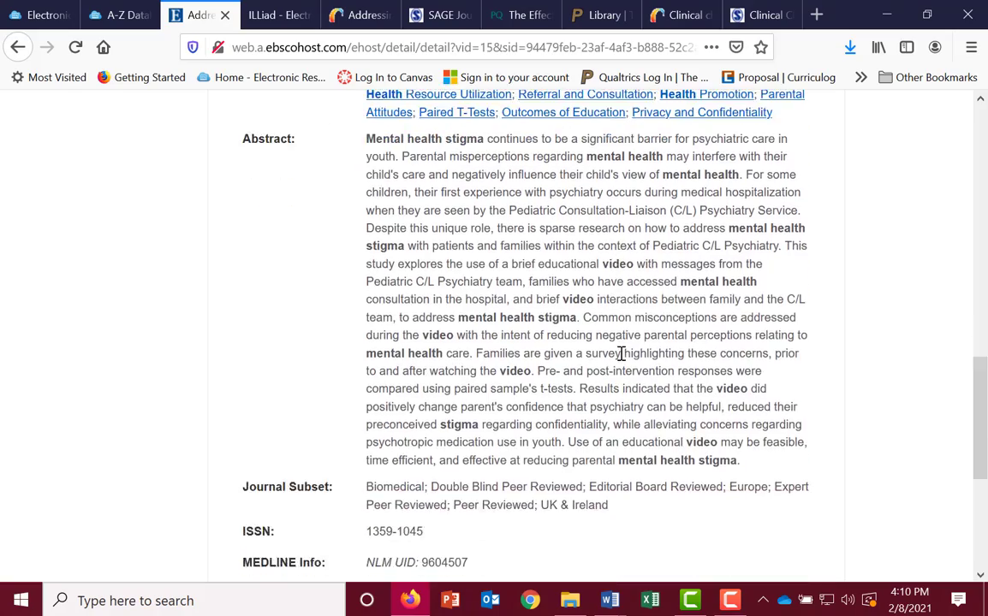
pyautogui.scroll(9, 622, 355)
pyautogui.scroll(10, 622, 358)
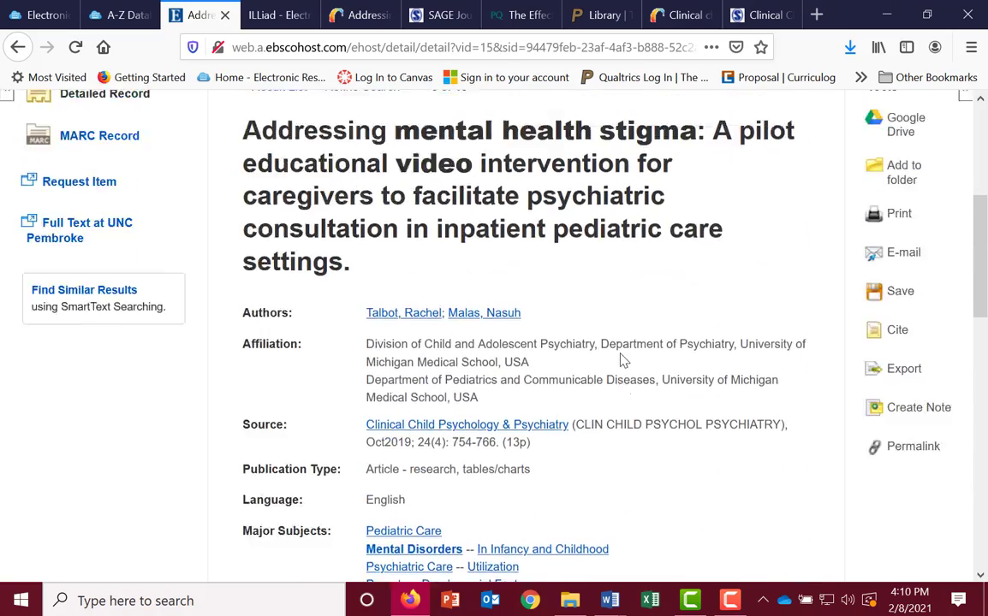